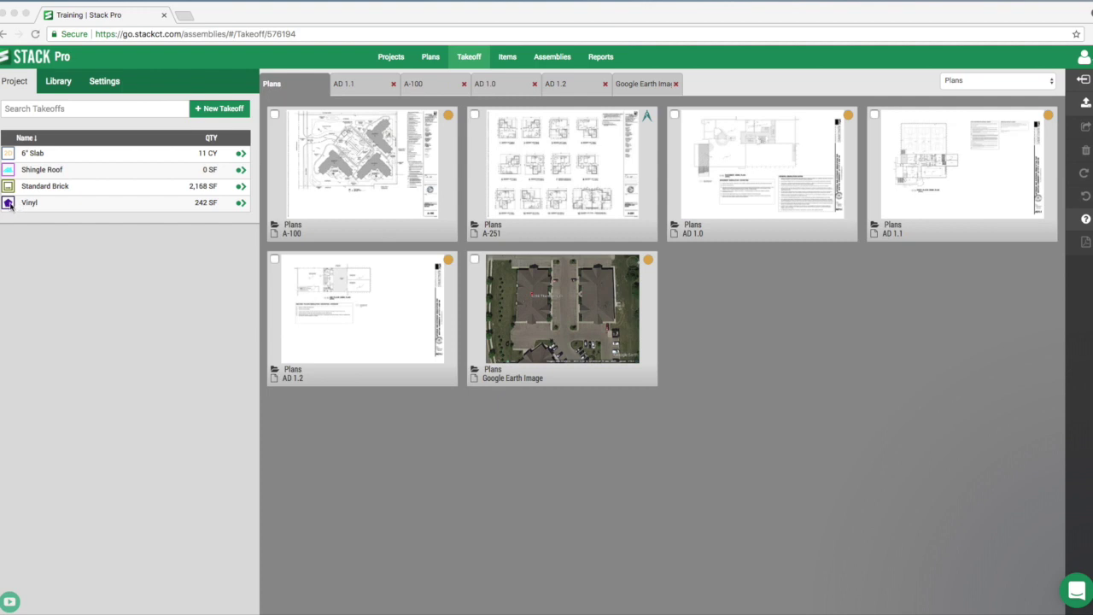
# Save the Vinyl takeoff from the project list into the company library.
pyautogui.click(8, 204)
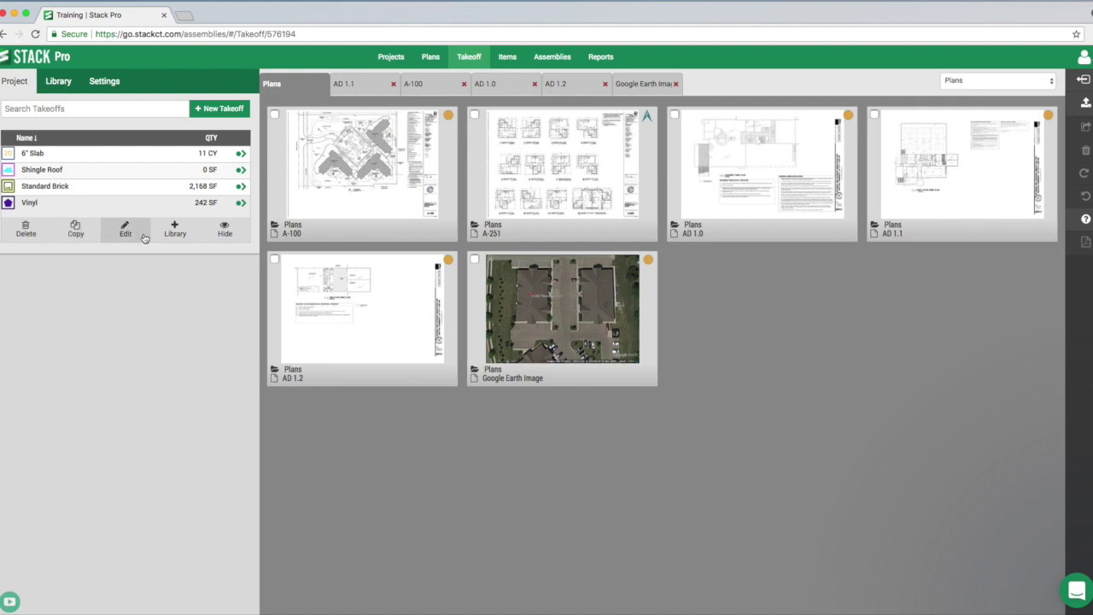
pyautogui.click(174, 233)
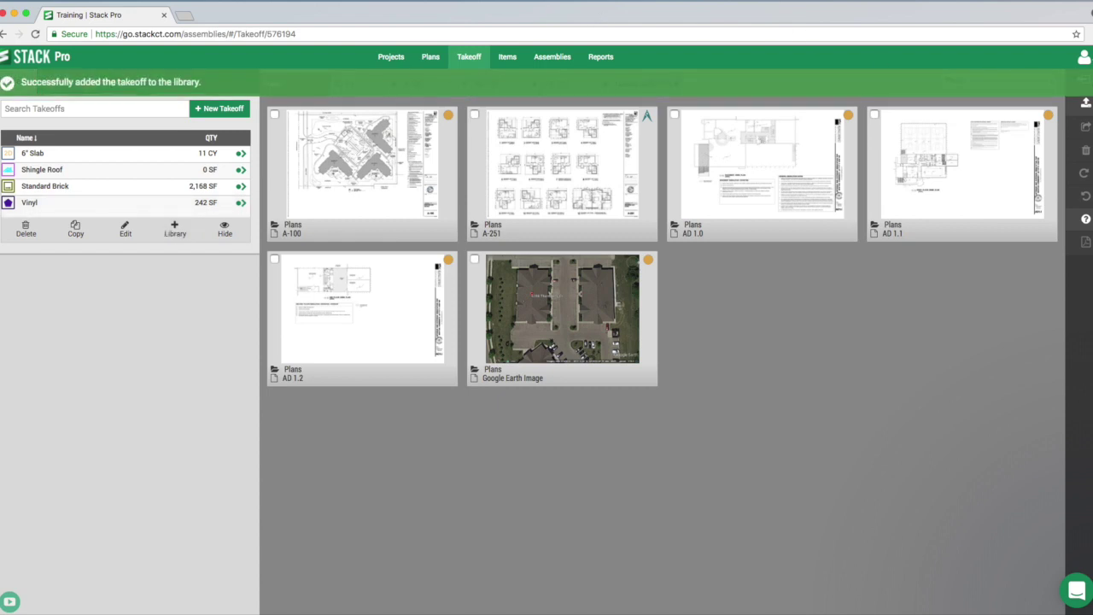
pyautogui.moveTo(886, 124)
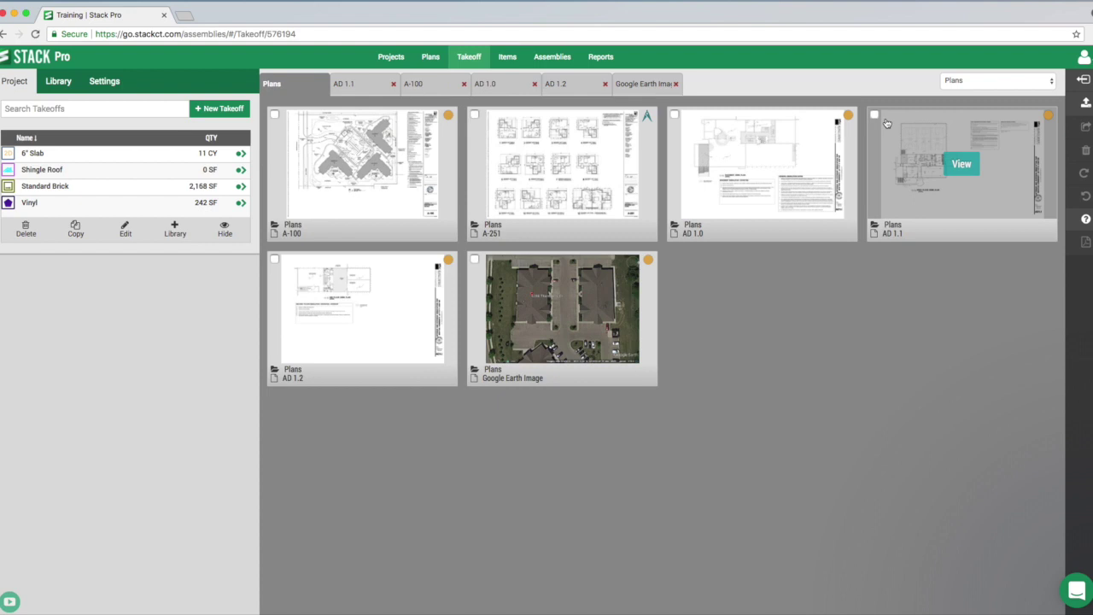
pyautogui.click(58, 84)
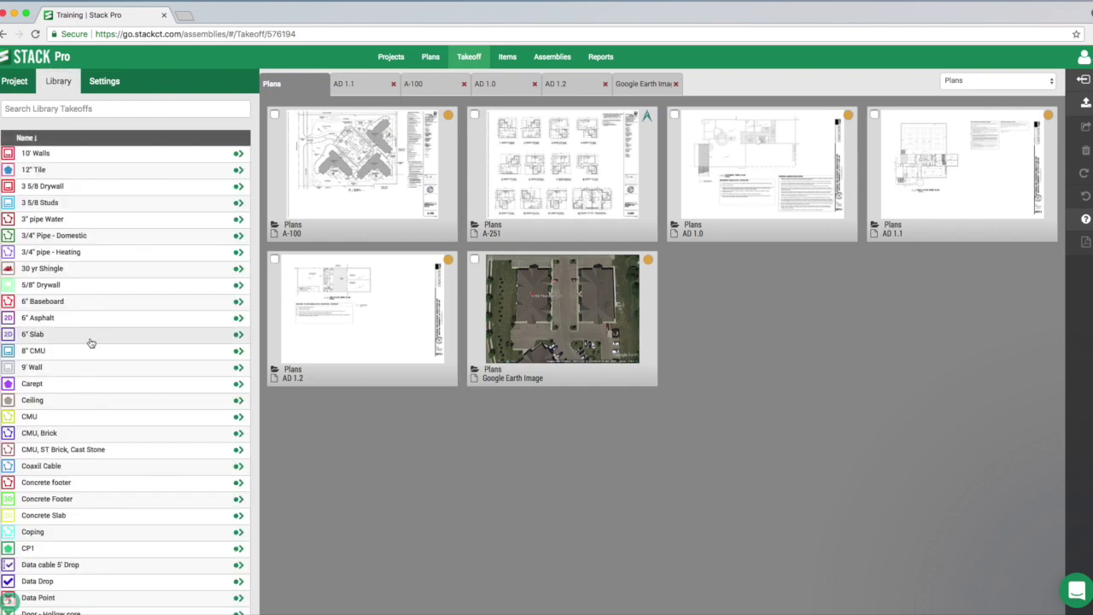
pyautogui.scroll(-15, 94, 341)
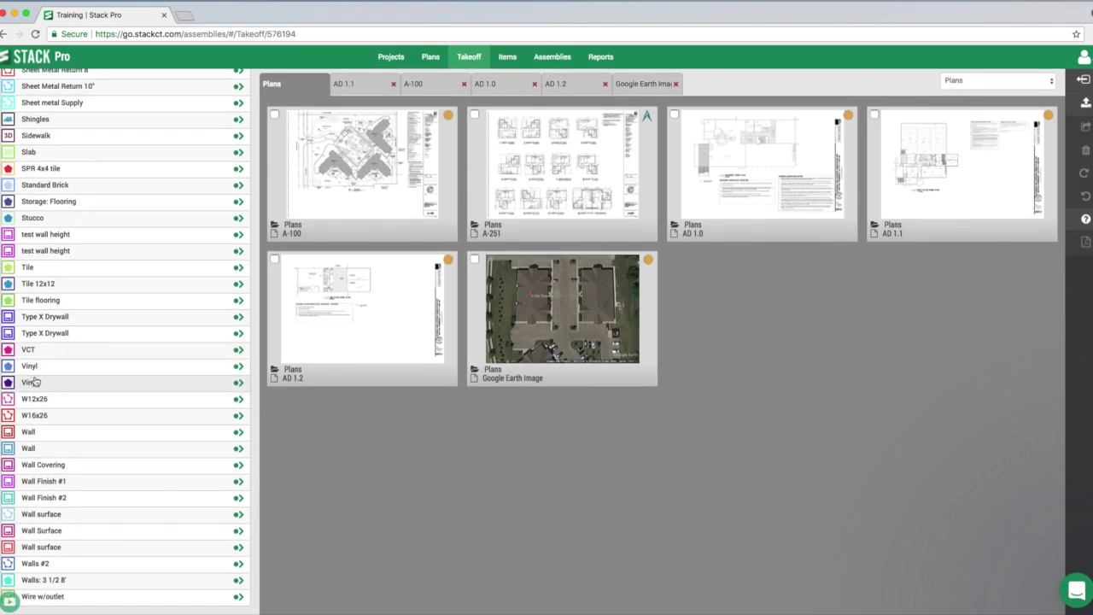
pyautogui.scroll(18, 16, 386)
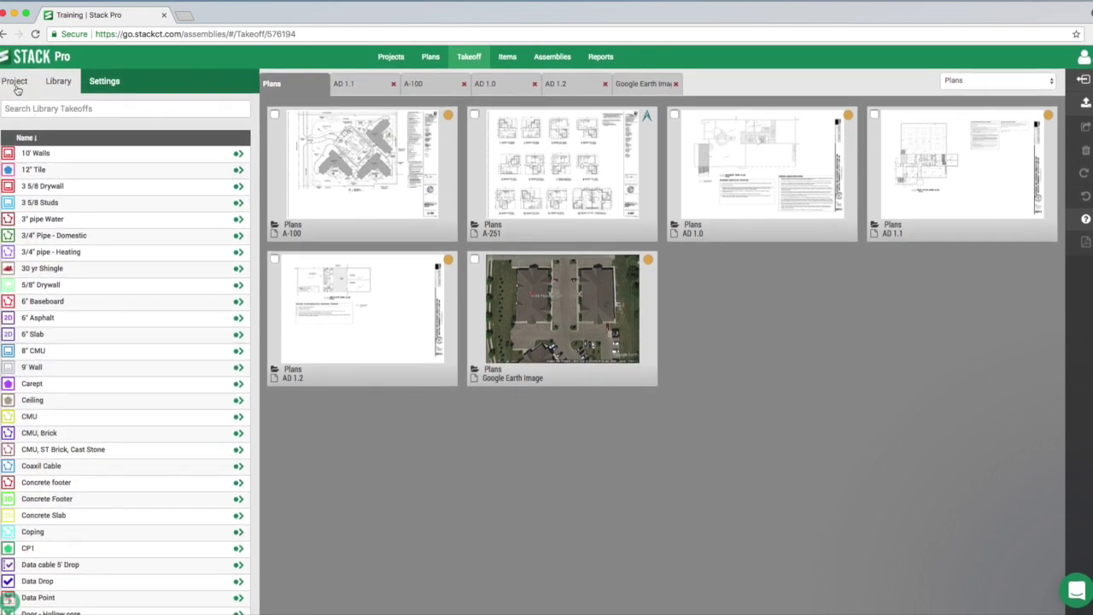
pyautogui.click(15, 86)
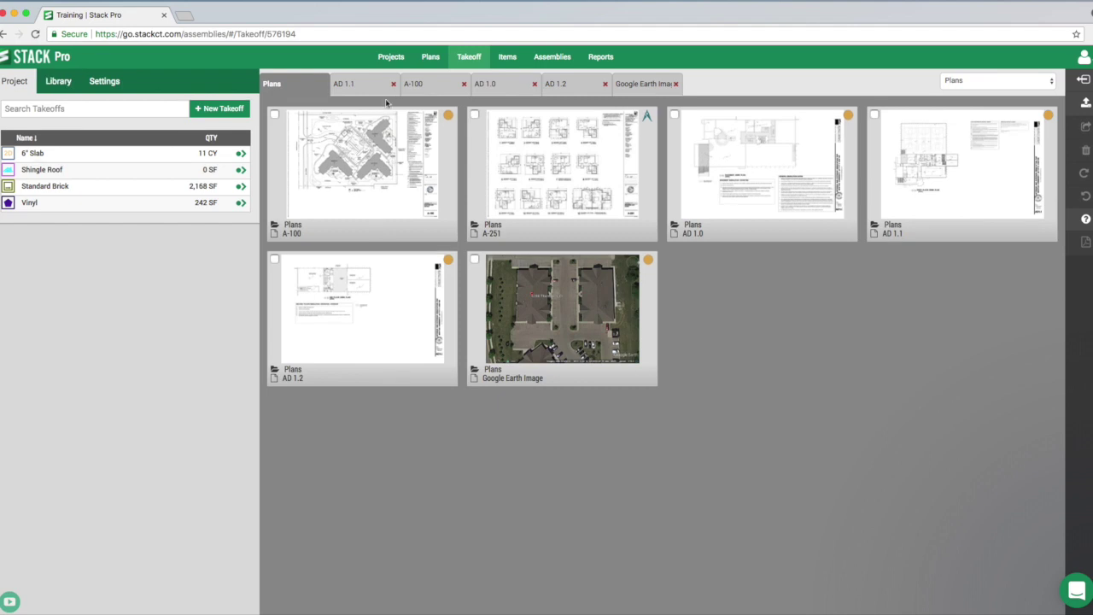
# Open the Autozone project's plan sheet A-1 and zoom in on the Landlord Space room.
pyautogui.click(401, 58)
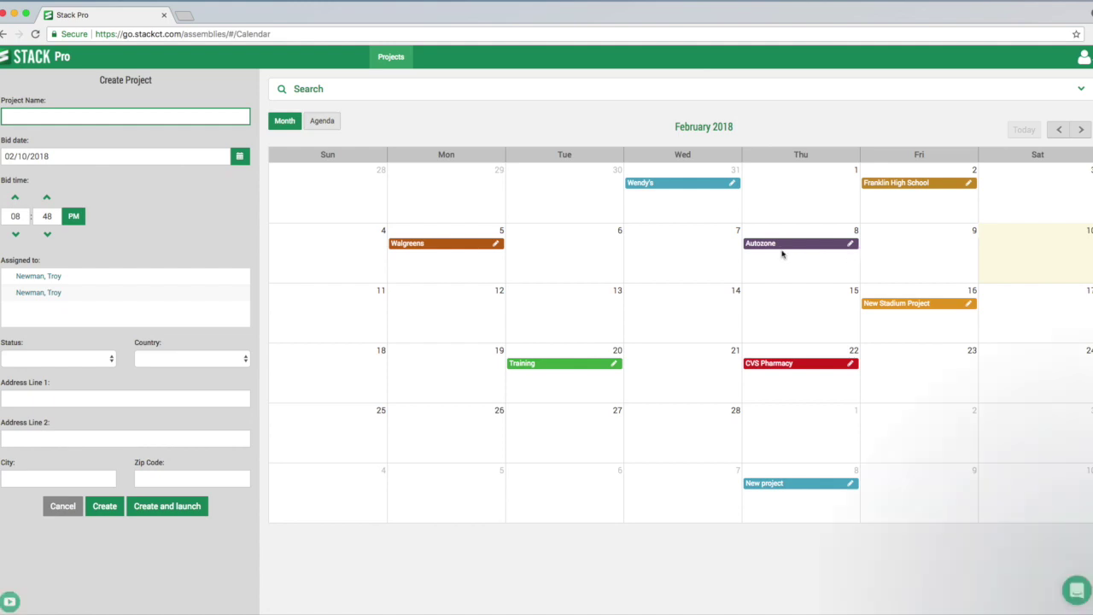
pyautogui.click(803, 245)
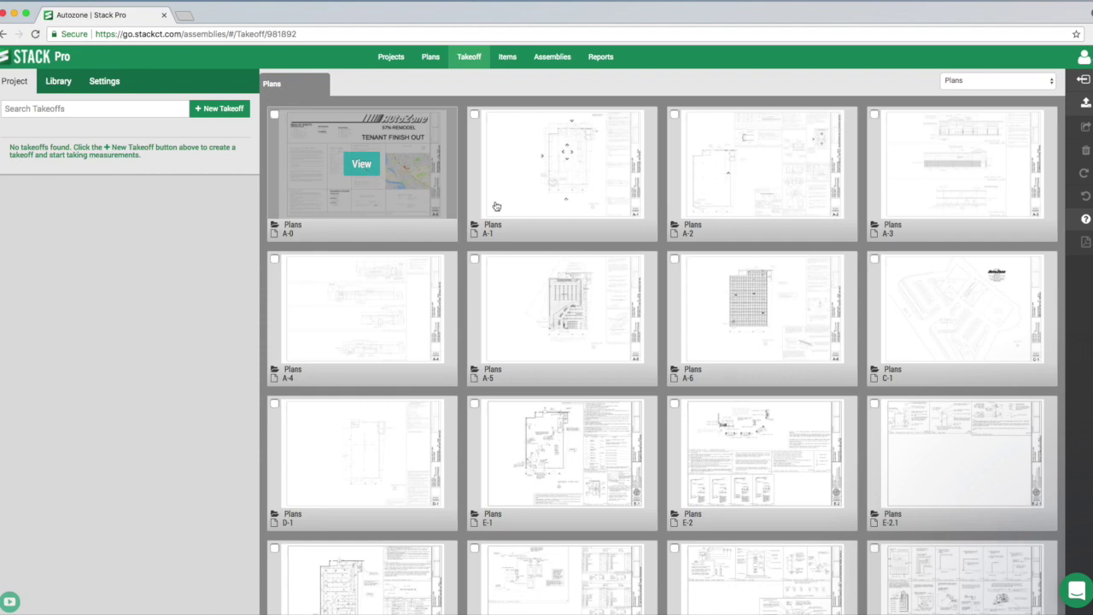
pyautogui.click(562, 167)
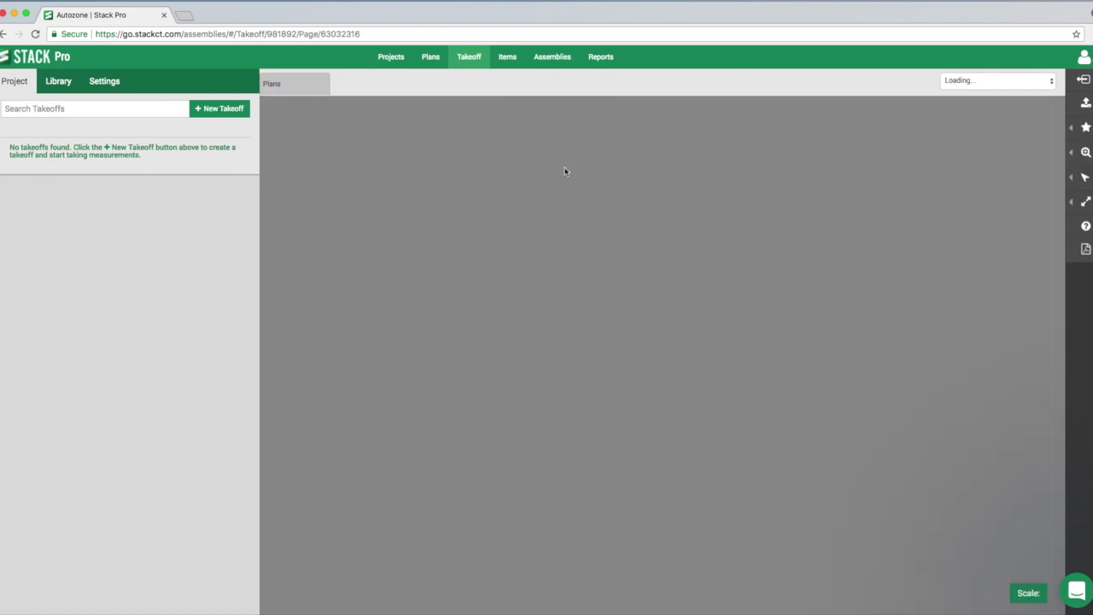
pyautogui.scroll(5, 564, 246)
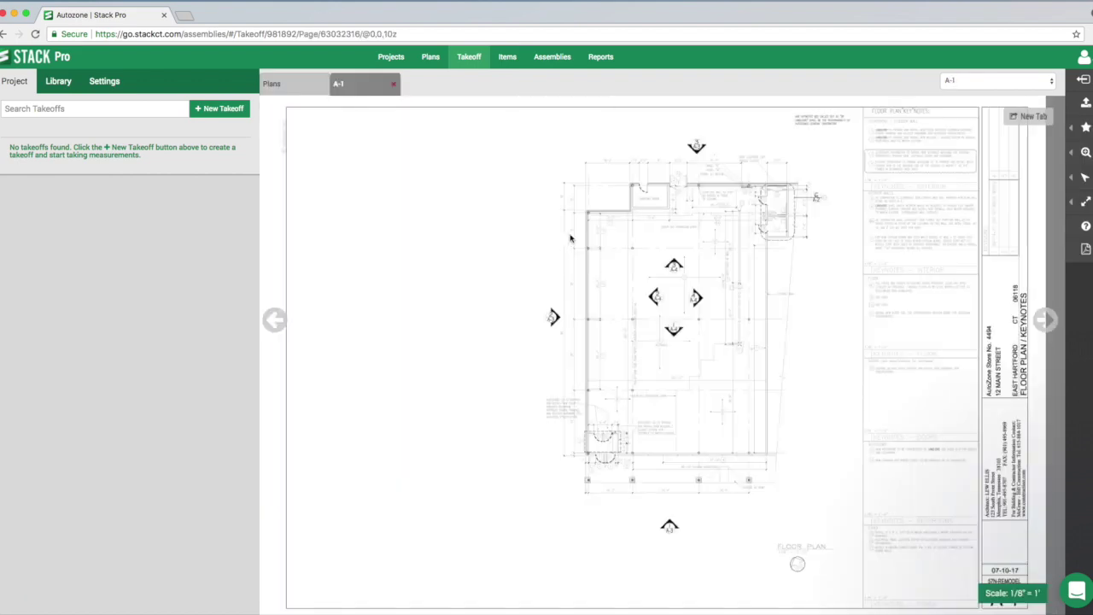
pyautogui.scroll(3, 650, 302)
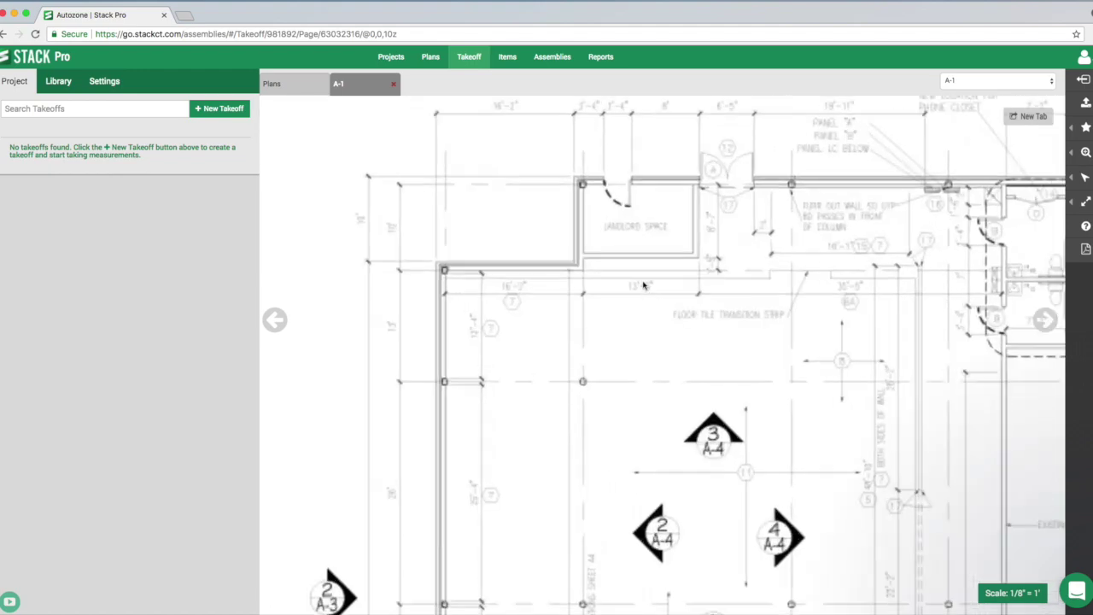
pyautogui.scroll(5, 529, 334)
pyautogui.scroll(4, 490, 294)
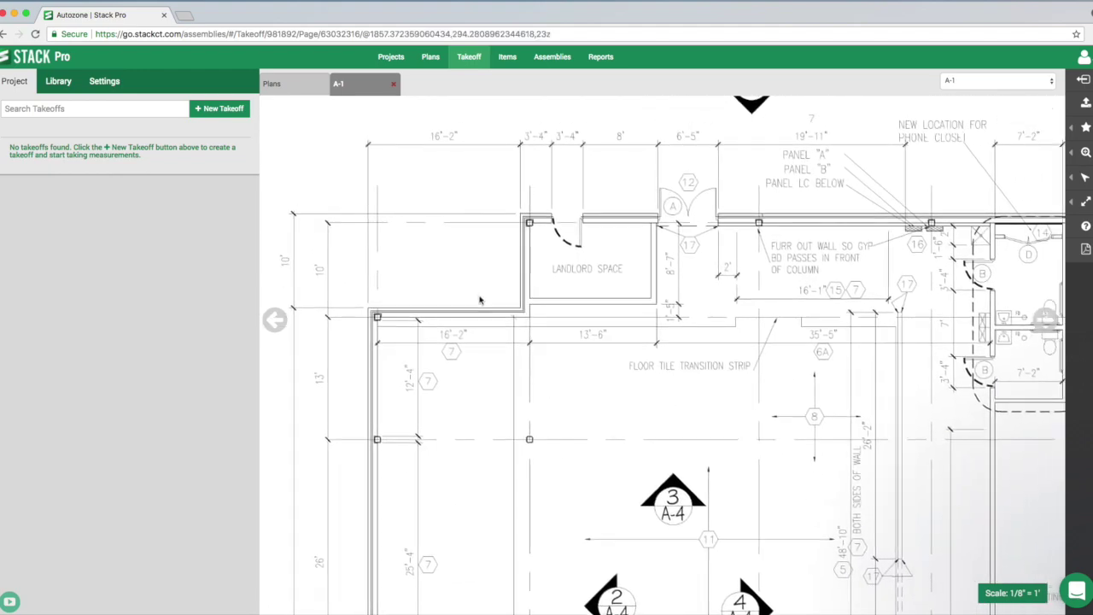
pyautogui.scroll(2, 471, 319)
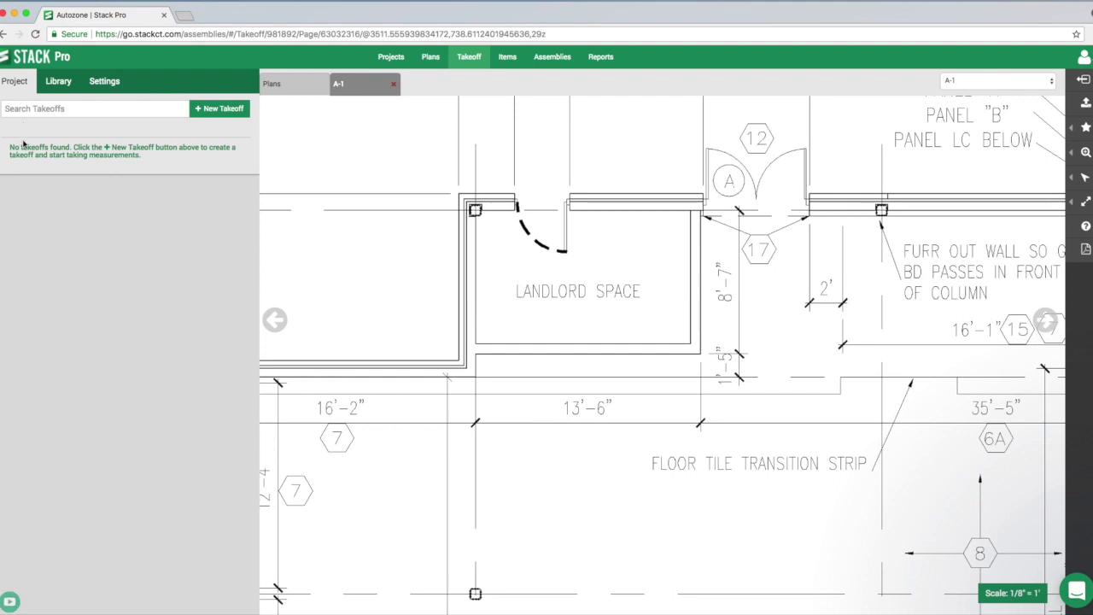
# Search the takeoff library for 'vin' and start measuring with the second Vinyl takeoff.
pyautogui.click(58, 81)
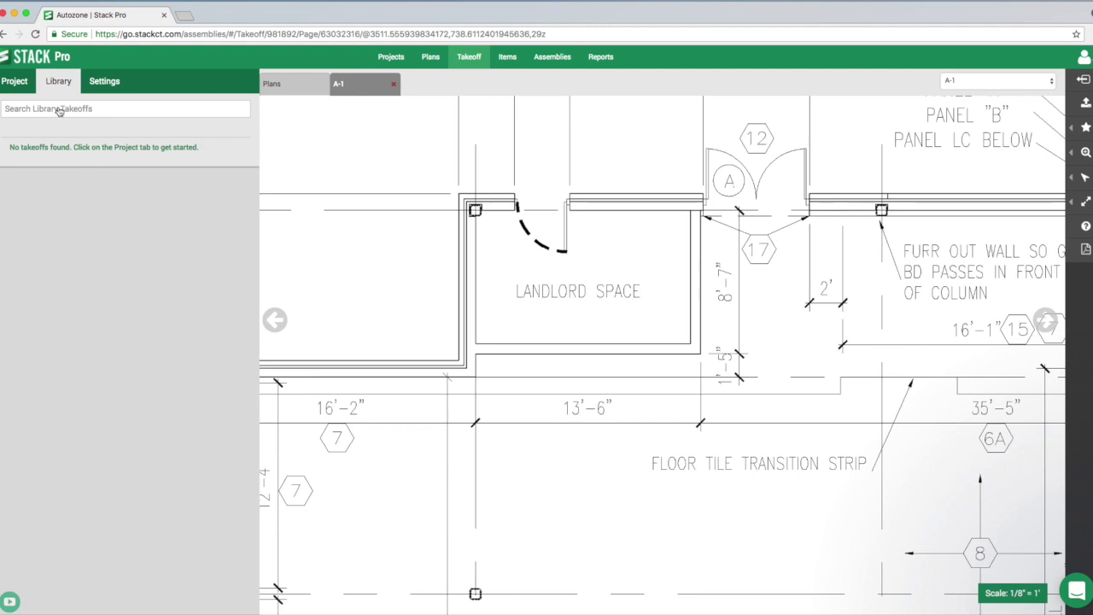
pyautogui.click(58, 108)
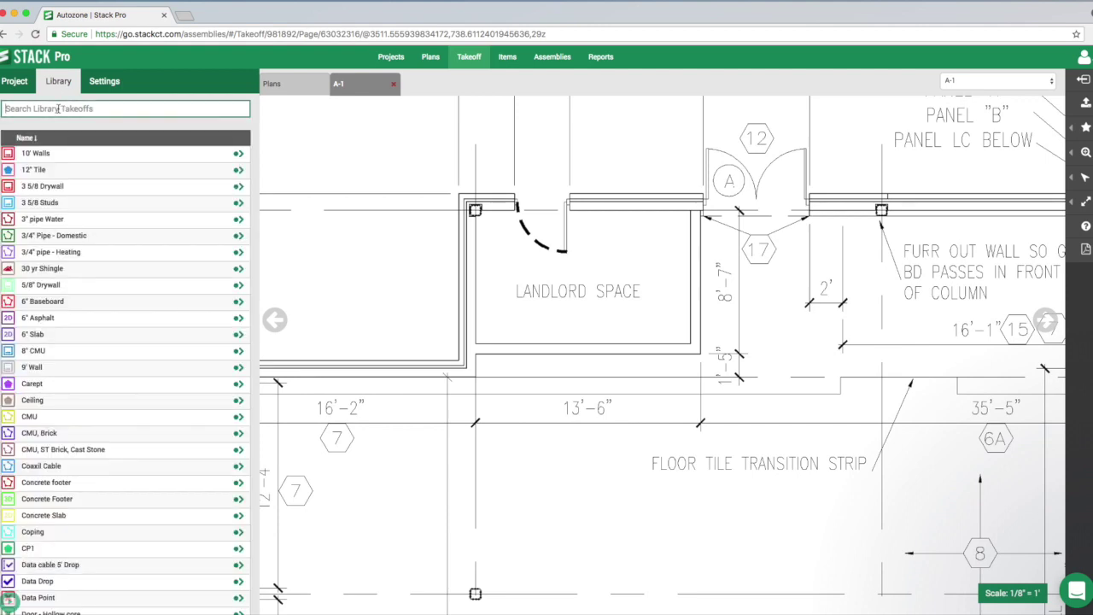
pyautogui.write('vin')
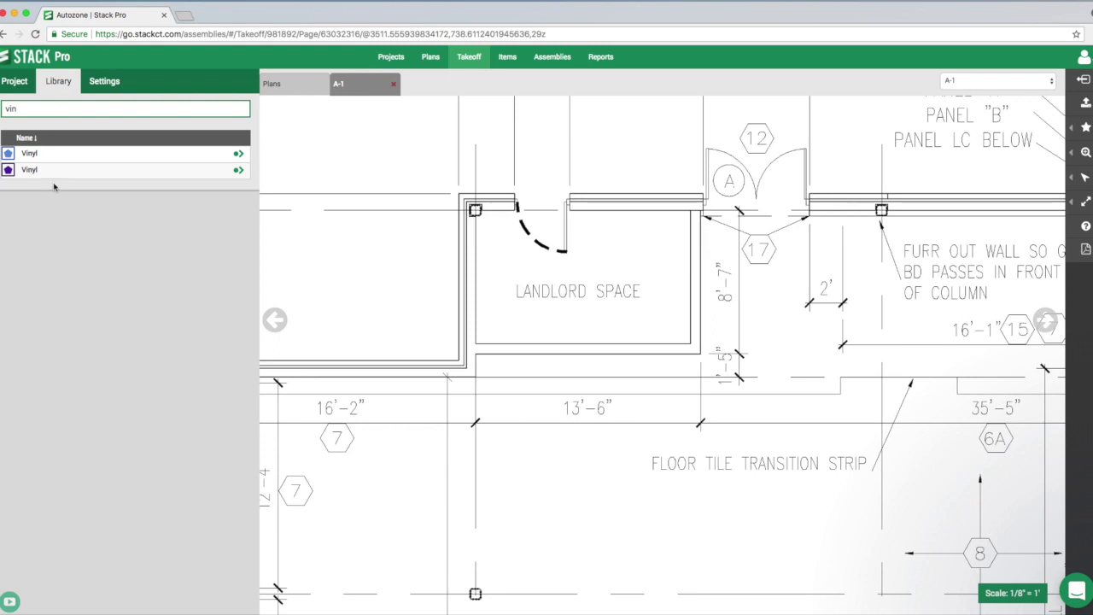
pyautogui.click(238, 172)
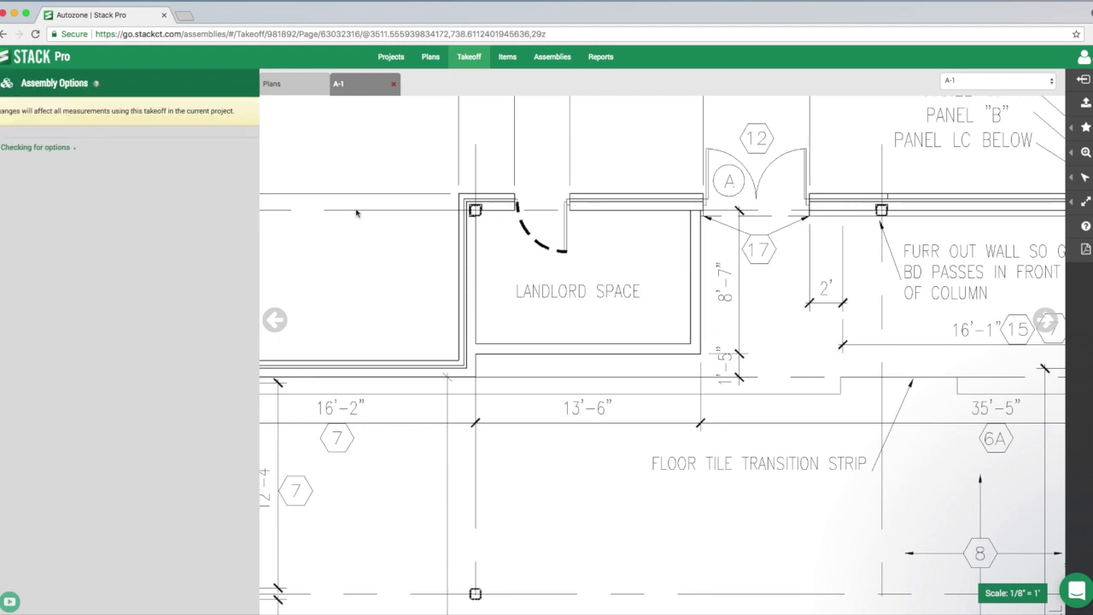
# Outline the Landlord Space room's four corners as a Vinyl area and finish it.
pyautogui.click(476, 205)
pyautogui.click(697, 205)
pyautogui.click(692, 345)
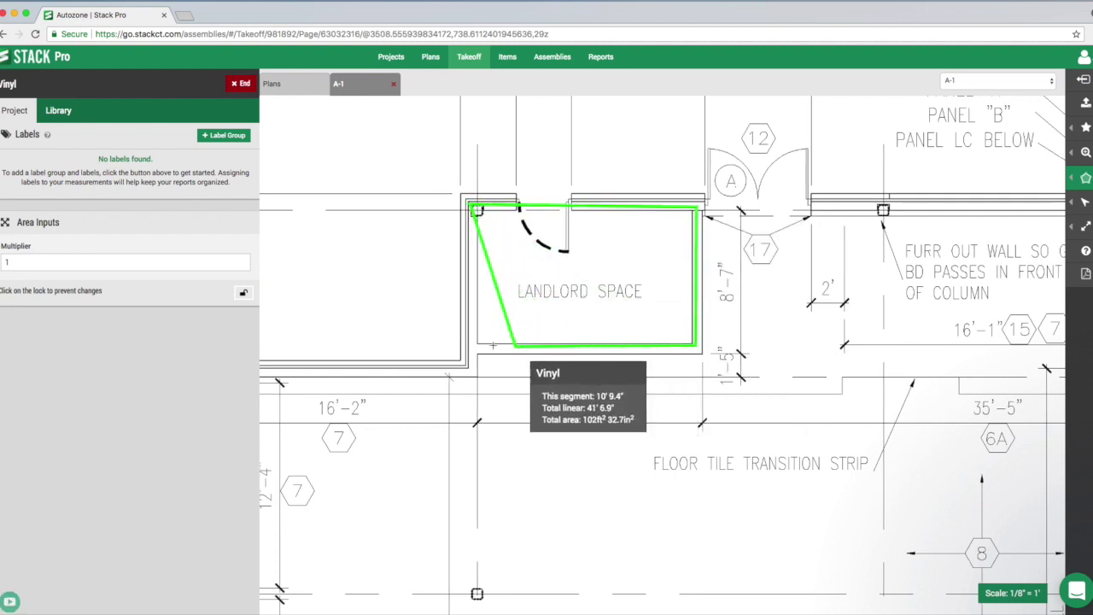
pyautogui.click(471, 345)
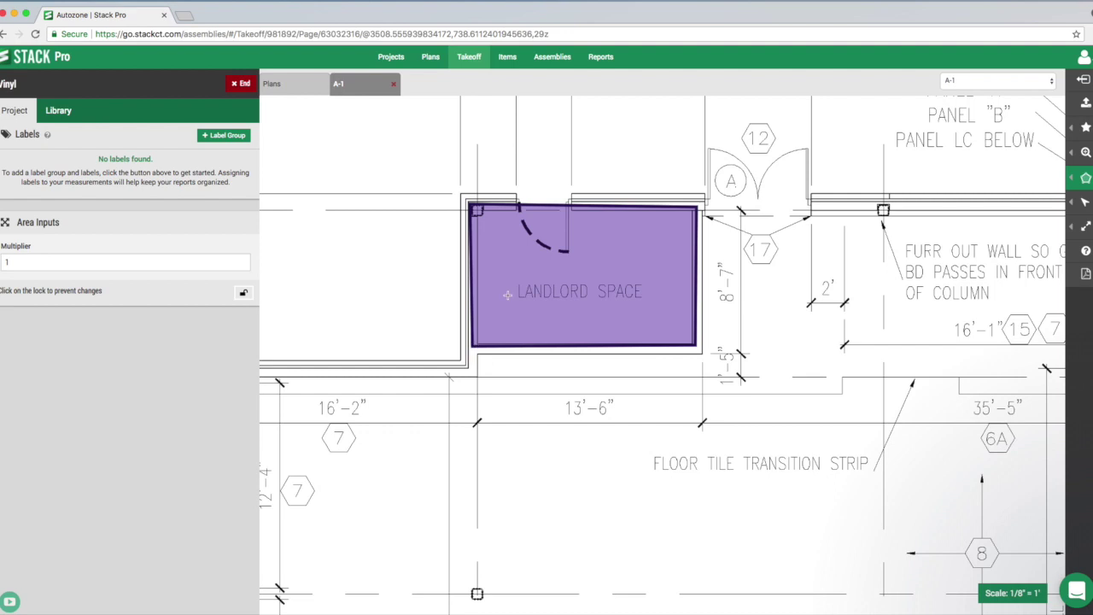
pyautogui.click(246, 85)
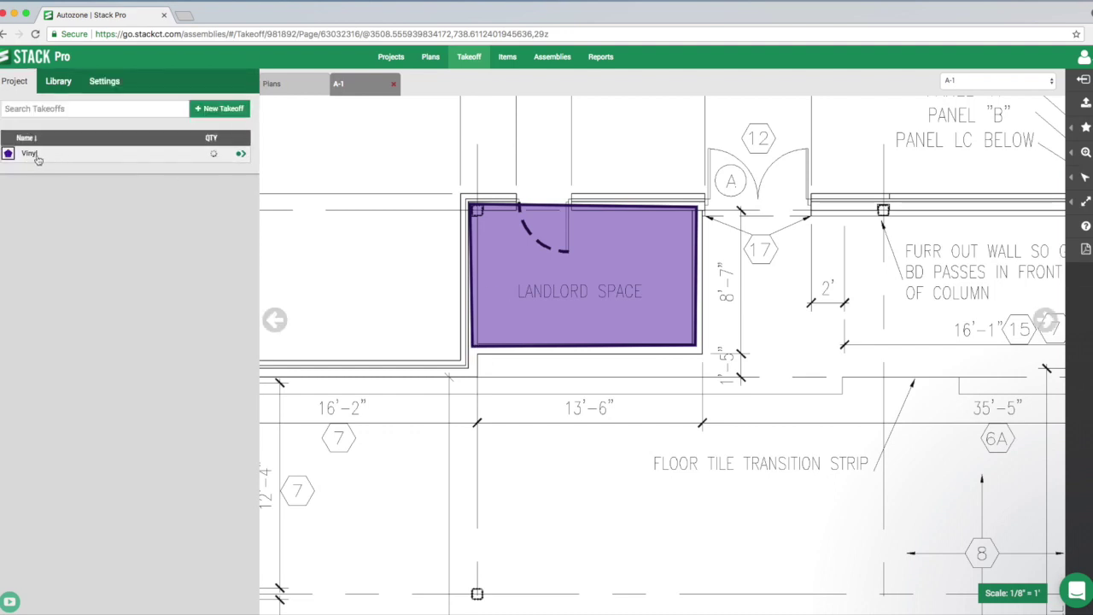
# Delete 12" Tile from the library, then return to the project list showing Vinyl at 113 SF.
pyautogui.click(56, 83)
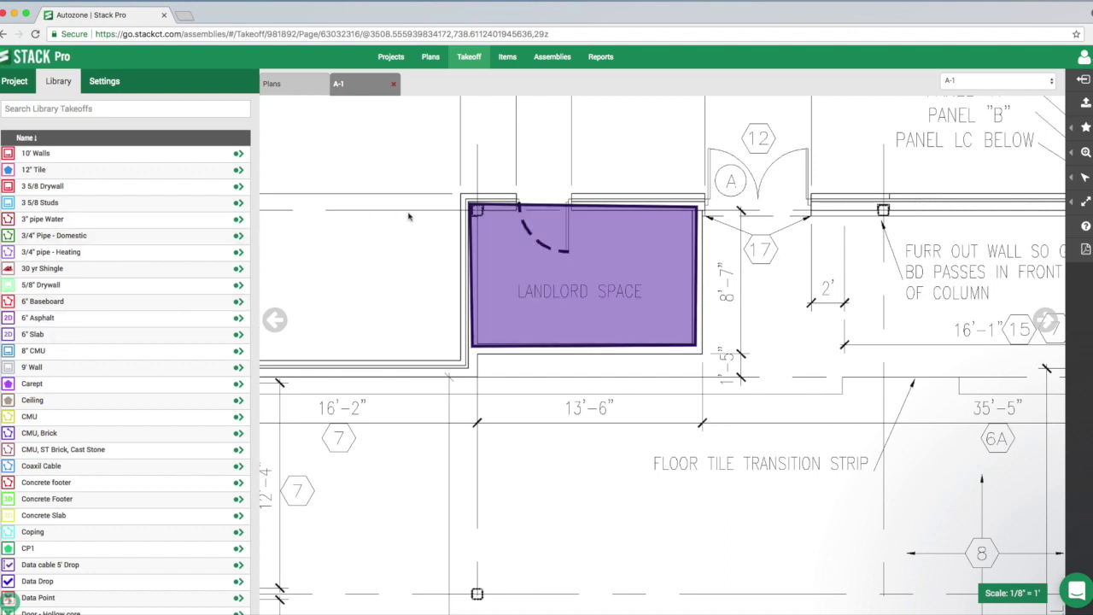
pyautogui.click(18, 84)
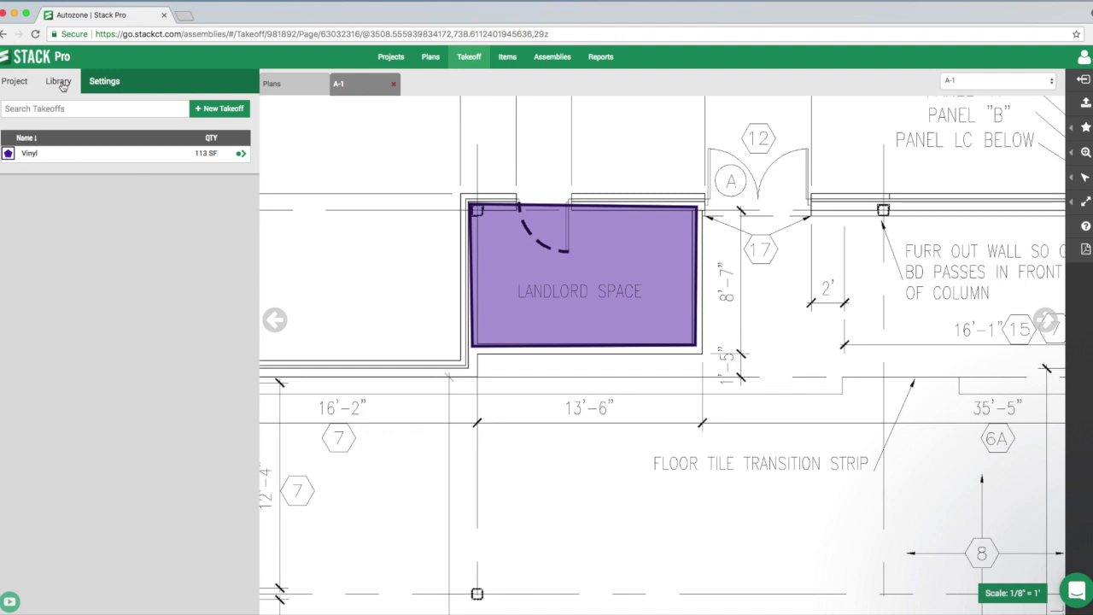
pyautogui.click(61, 87)
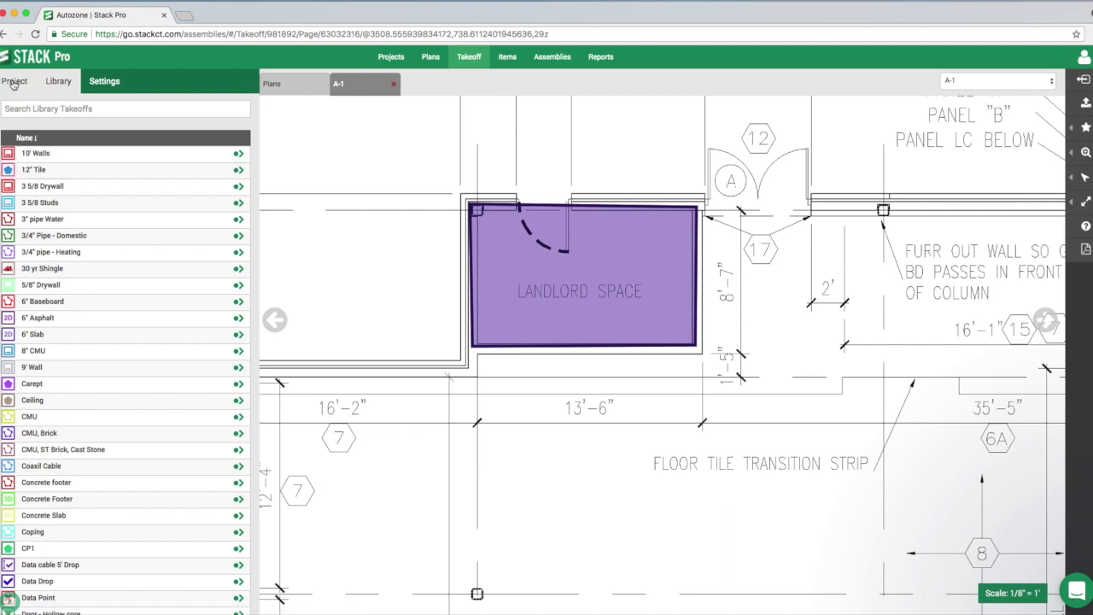
pyautogui.click(8, 170)
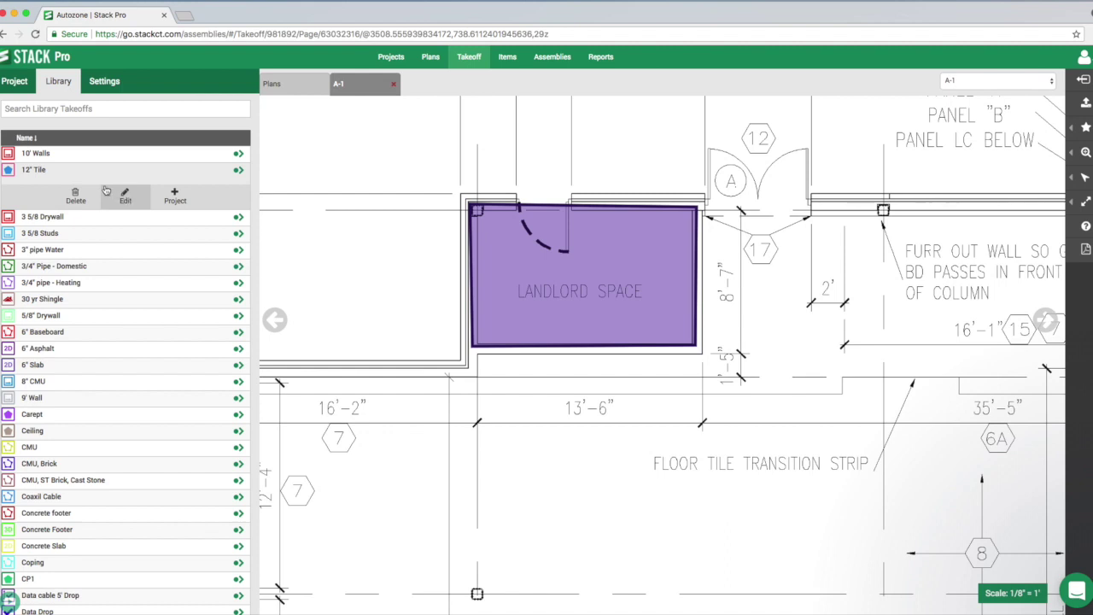
pyautogui.click(75, 201)
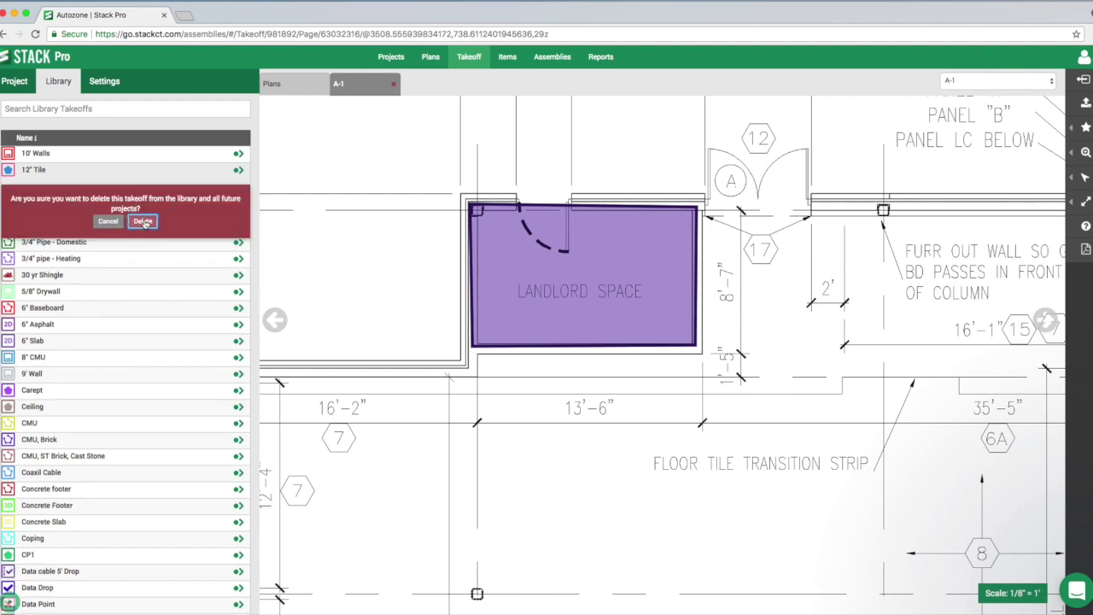
pyautogui.click(143, 222)
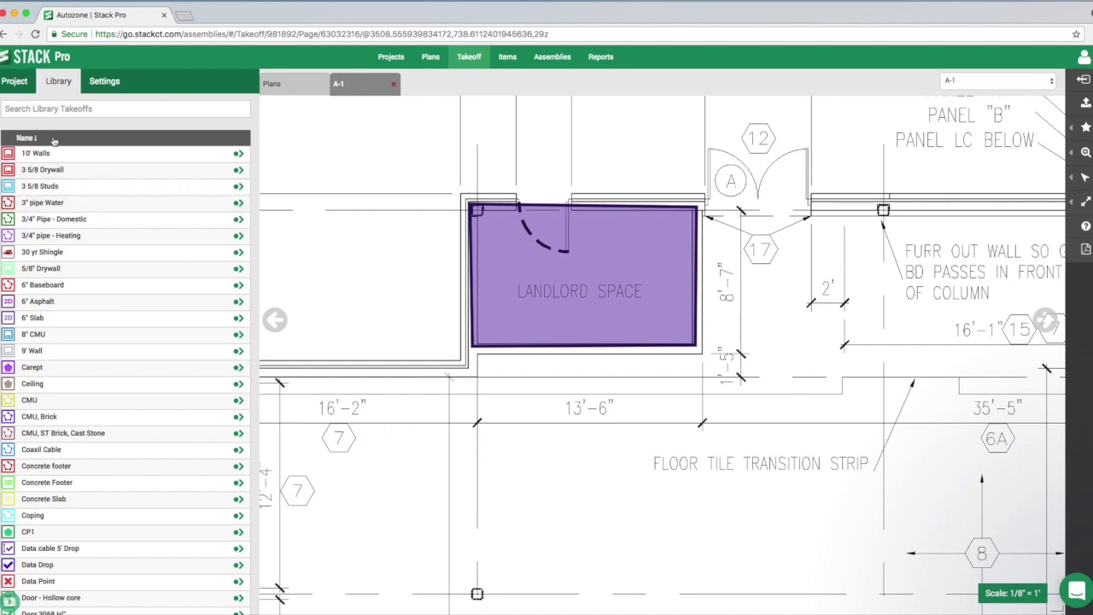
pyautogui.click(15, 82)
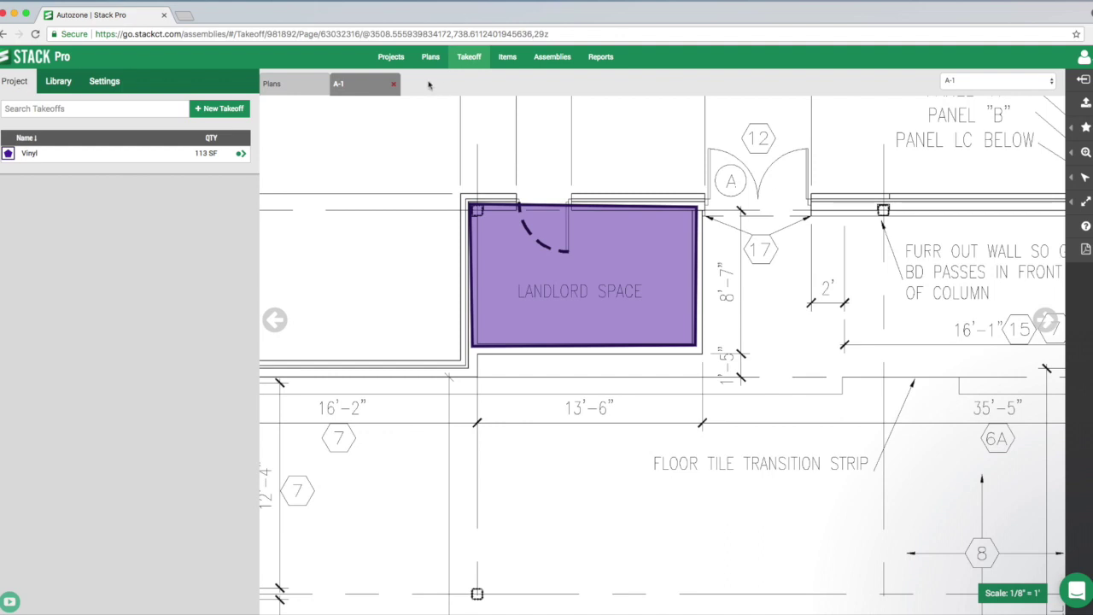
# Open the Training project from the calendar and go to its Reports page.
pyautogui.click(392, 57)
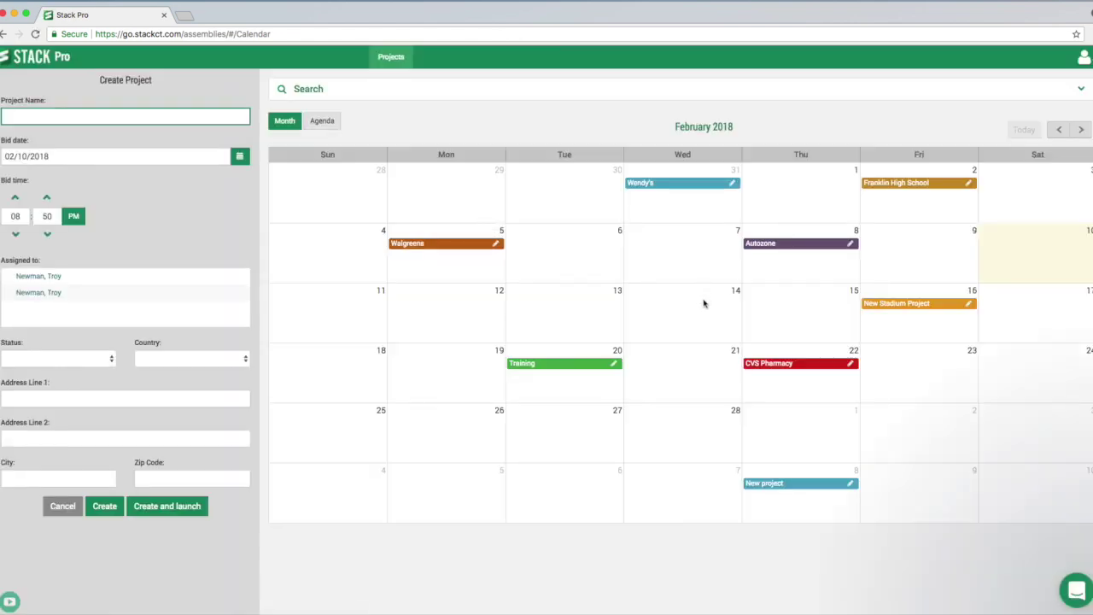
pyautogui.click(573, 372)
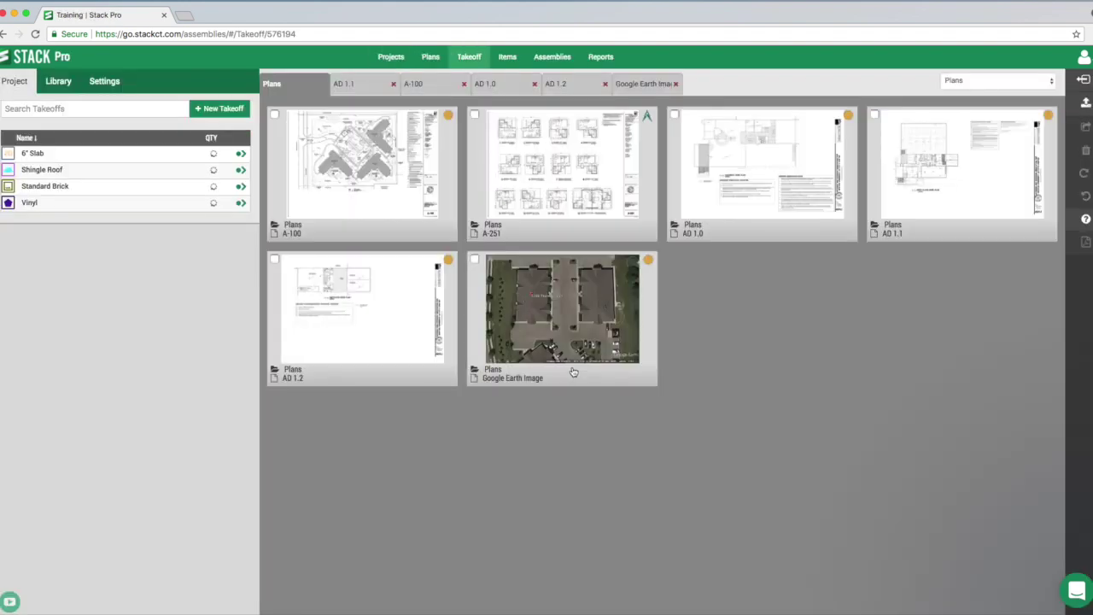
pyautogui.click(602, 57)
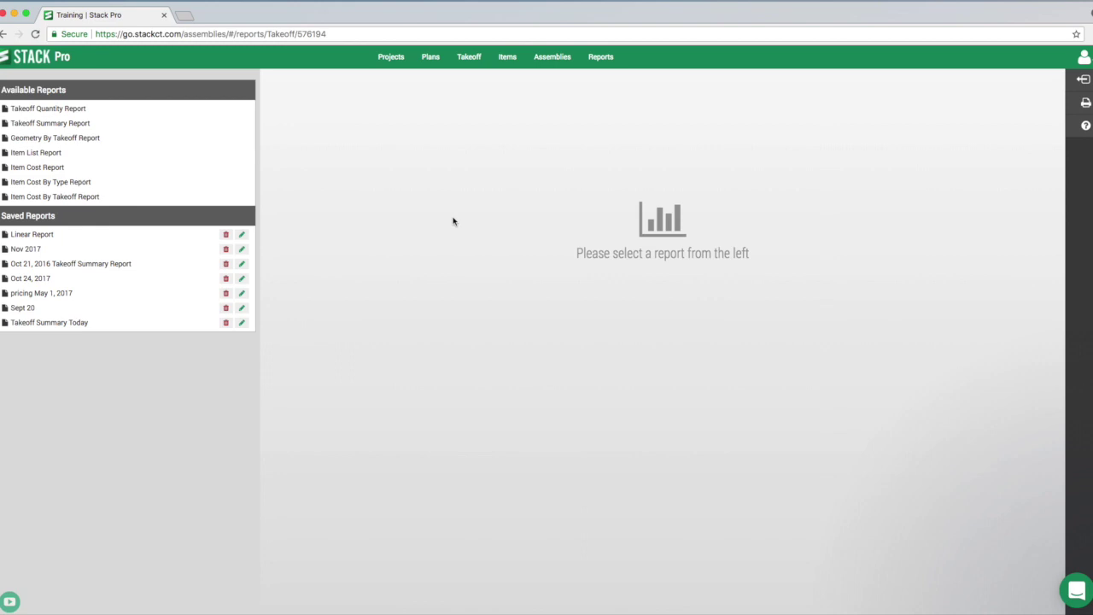
# View the Takeoff Quantity Report grouped by Plan Name, then return to the Takeoff page.
pyautogui.click(48, 109)
pyautogui.click(362, 132)
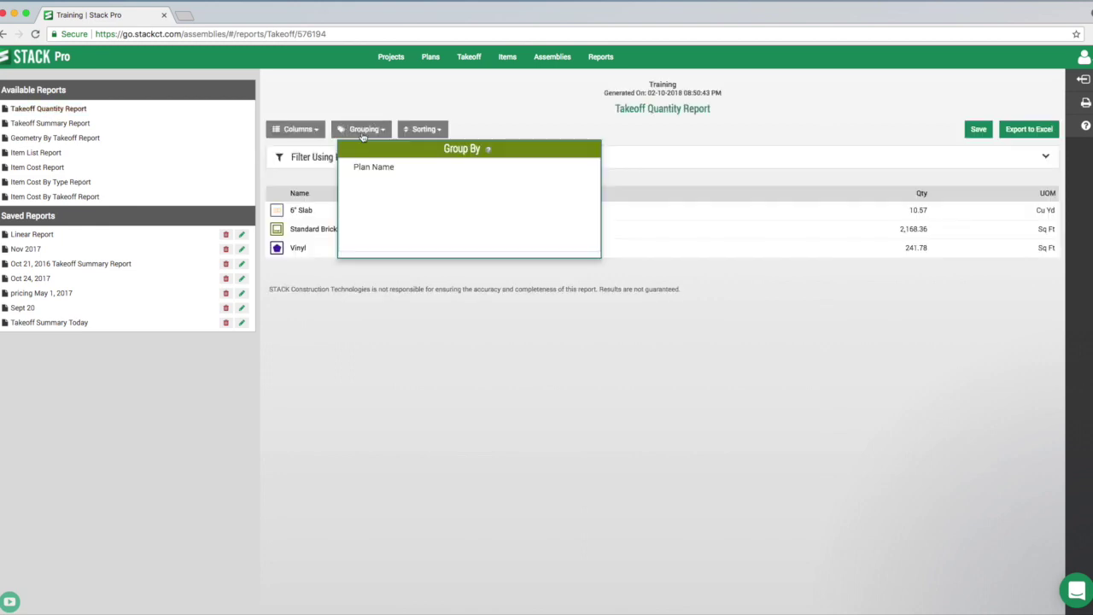
pyautogui.click(371, 167)
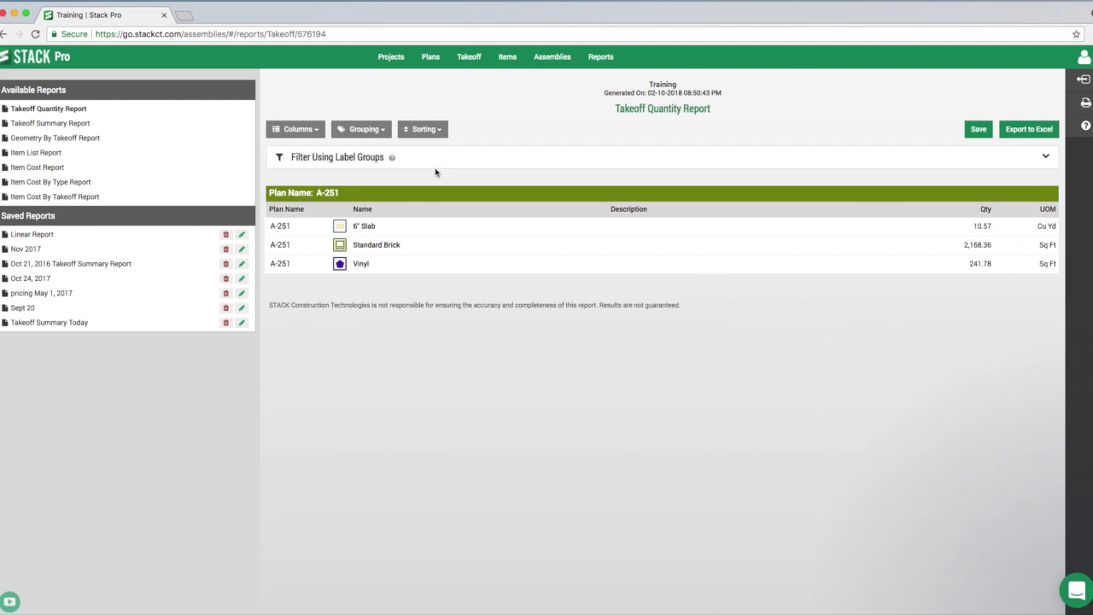
pyautogui.click(469, 60)
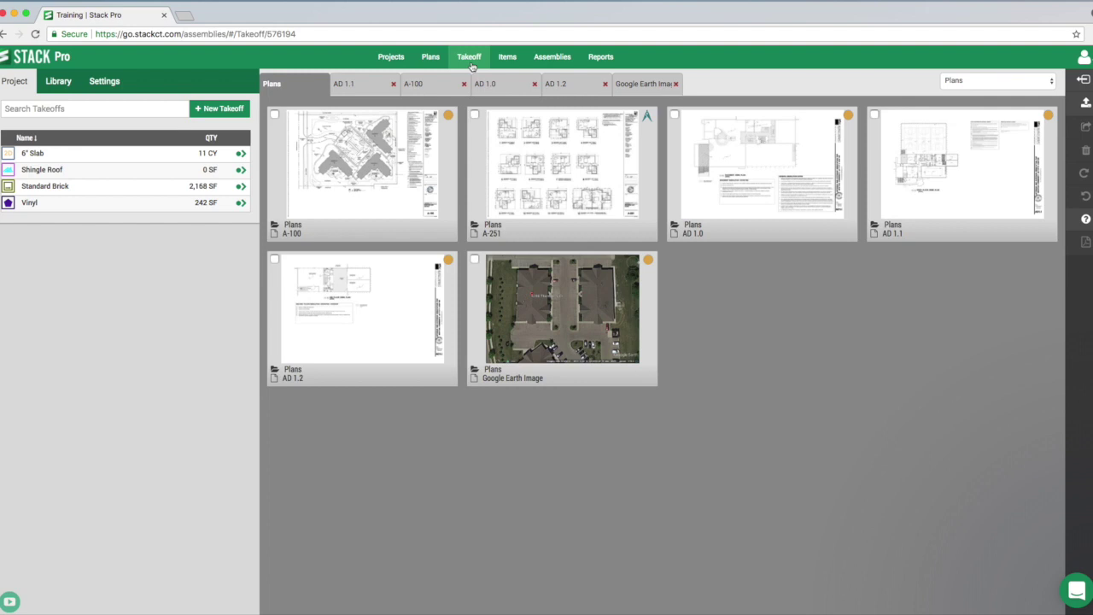
# Open sheet A-251 zoomed on the resident unit plans and open the 6" Slab takeoff.
pyautogui.click(561, 167)
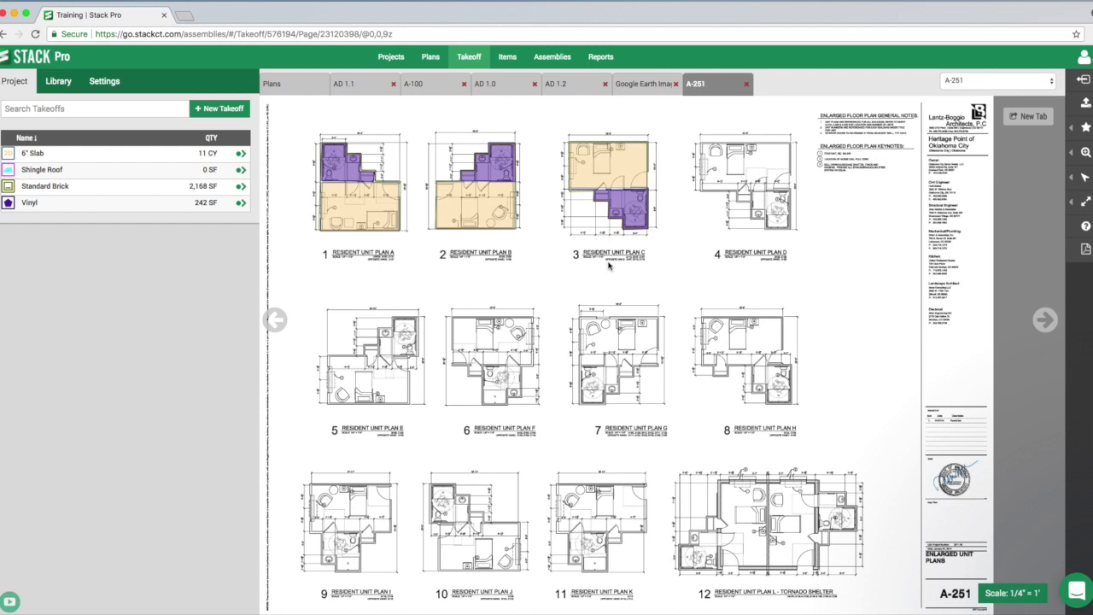
pyautogui.moveTo(495, 276); pyautogui.dragTo(570, 324)
pyautogui.scroll(5, 571, 324)
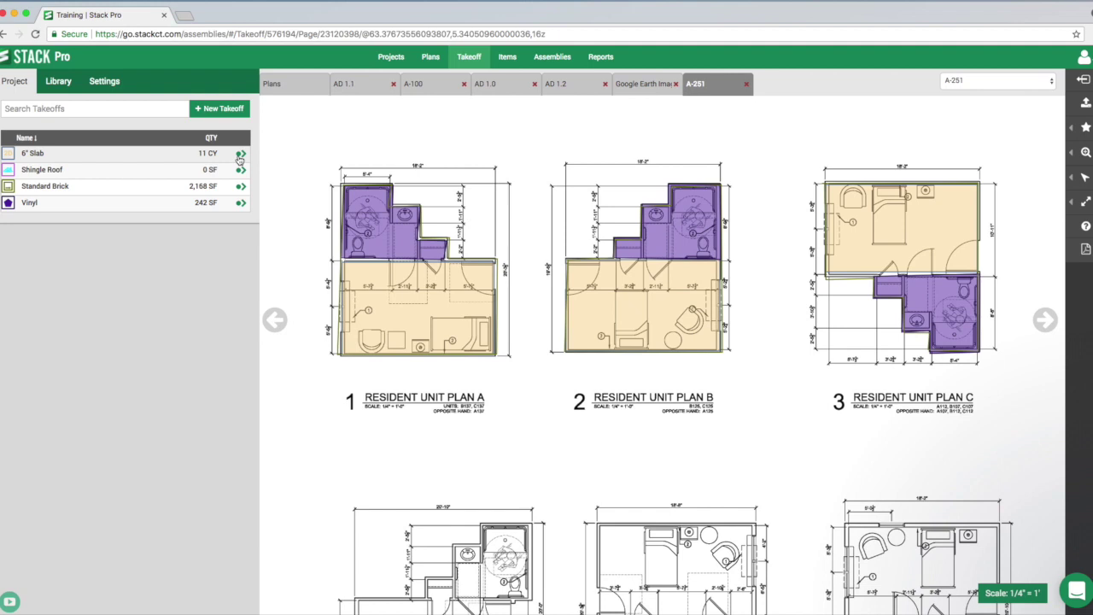
pyautogui.click(240, 155)
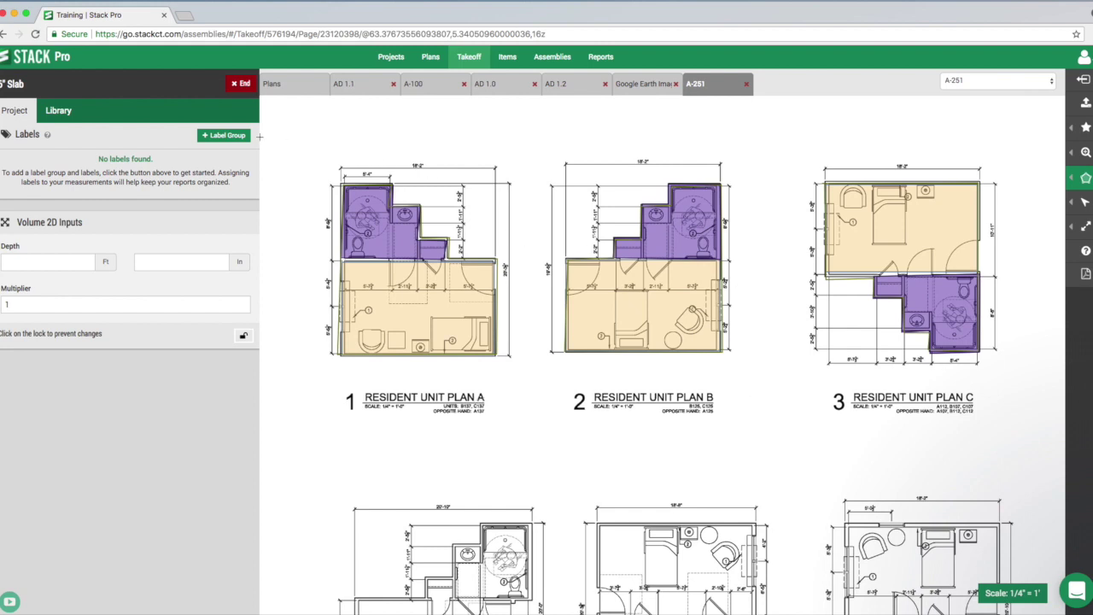
# Create a label group named 'Unit' on the 6" Slab takeoff.
pyautogui.click(224, 135)
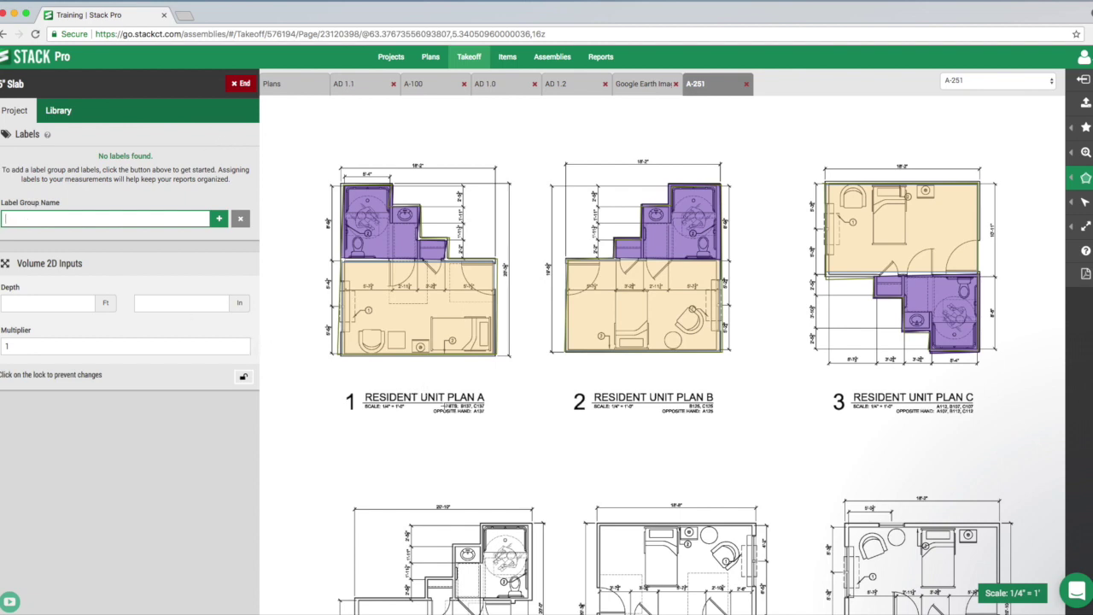
pyautogui.write('Unit')
pyautogui.click(219, 218)
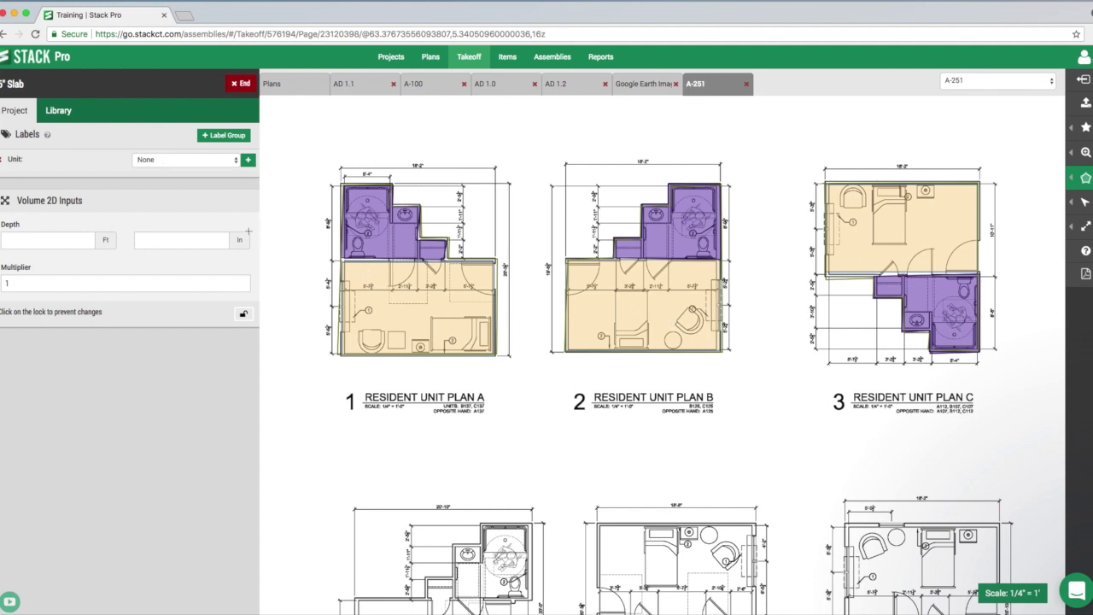
# Create three Unit labels in turn: Plan A, Plan B and Plan C.
pyautogui.click(247, 159)
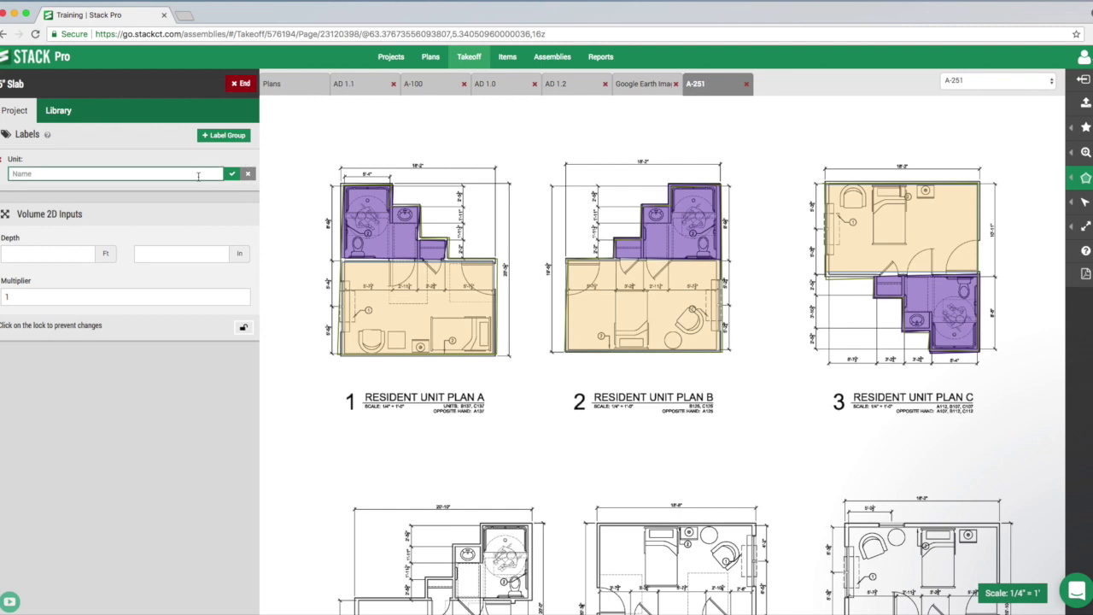
pyautogui.write('Plan A')
pyautogui.click(232, 173)
pyautogui.click(248, 162)
pyautogui.write('Plan')
pyautogui.click(232, 174)
pyautogui.click(248, 162)
pyautogui.click(215, 173)
pyautogui.write('Plan')
pyautogui.click(232, 174)
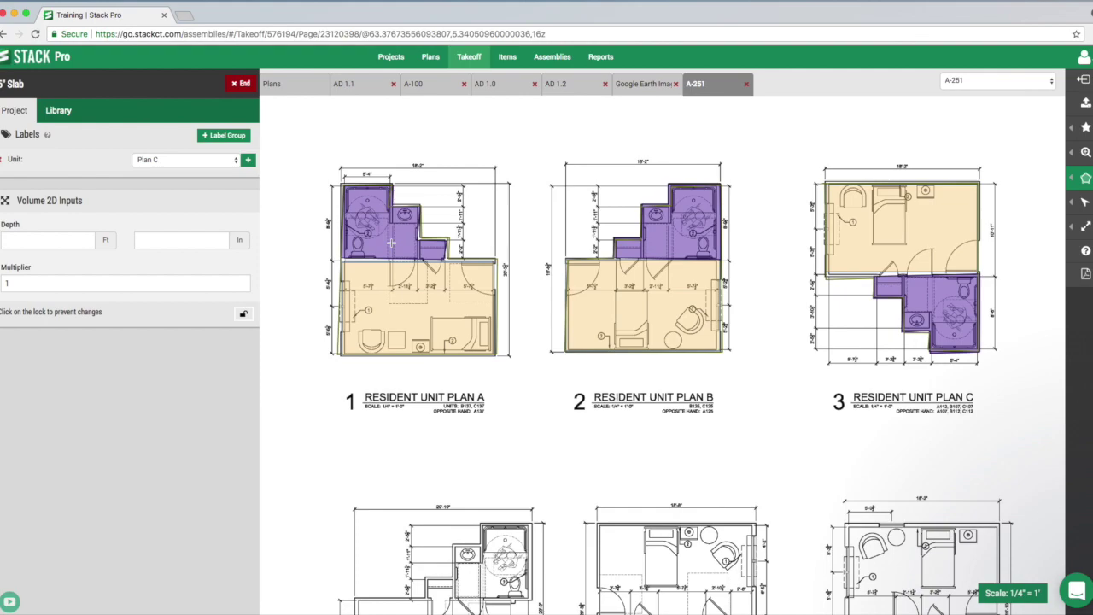
# Multiselect all takeoff areas of Resident Unit Plan A and label them Plan A.
pyautogui.scroll(5, 438, 294)
pyautogui.scroll(-8, 686, 210)
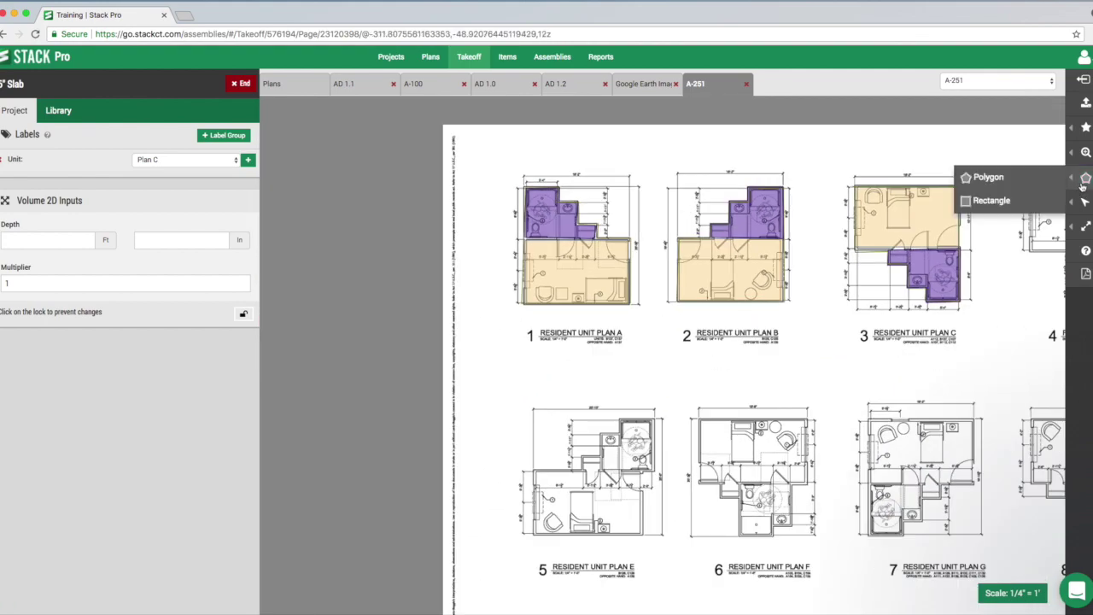
pyautogui.moveTo(1084, 202)
pyautogui.click(1007, 247)
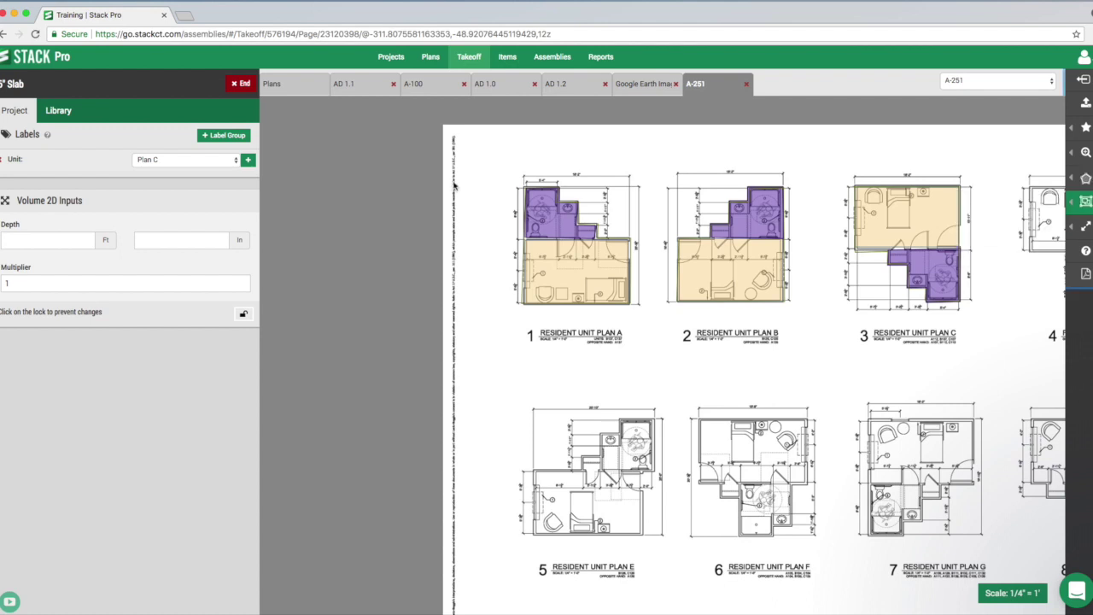
pyautogui.moveTo(480, 174); pyautogui.dragTo(648, 334)
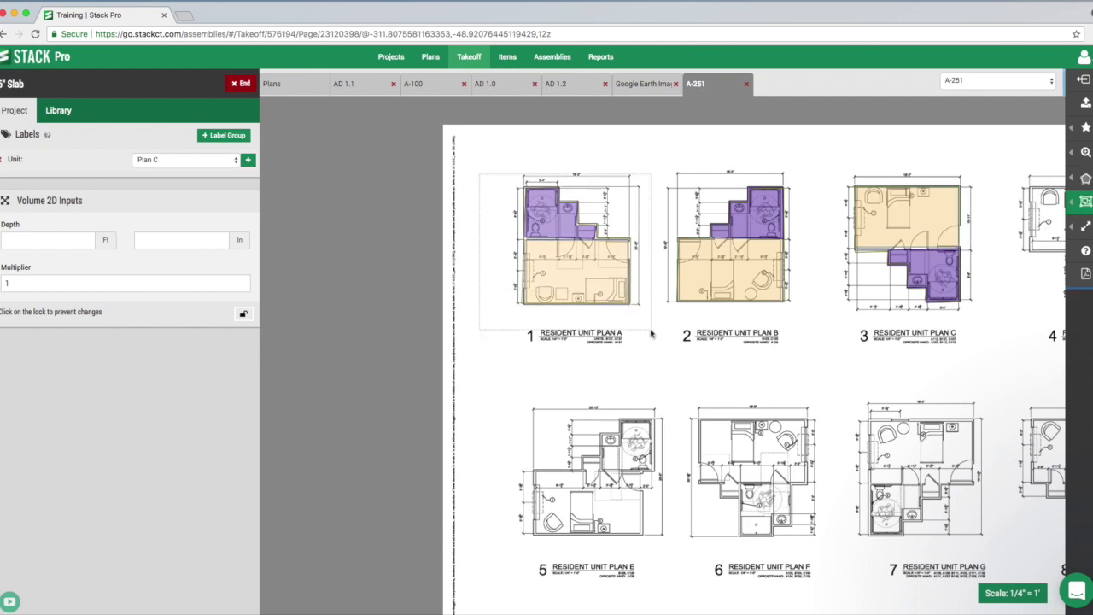
pyautogui.click(213, 157)
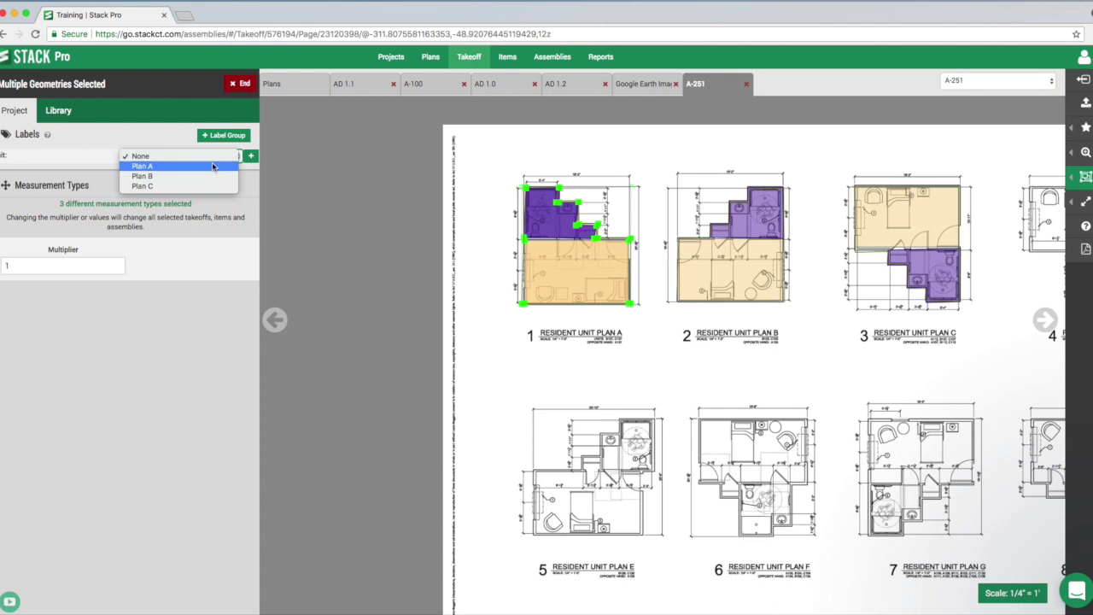
pyautogui.click(205, 166)
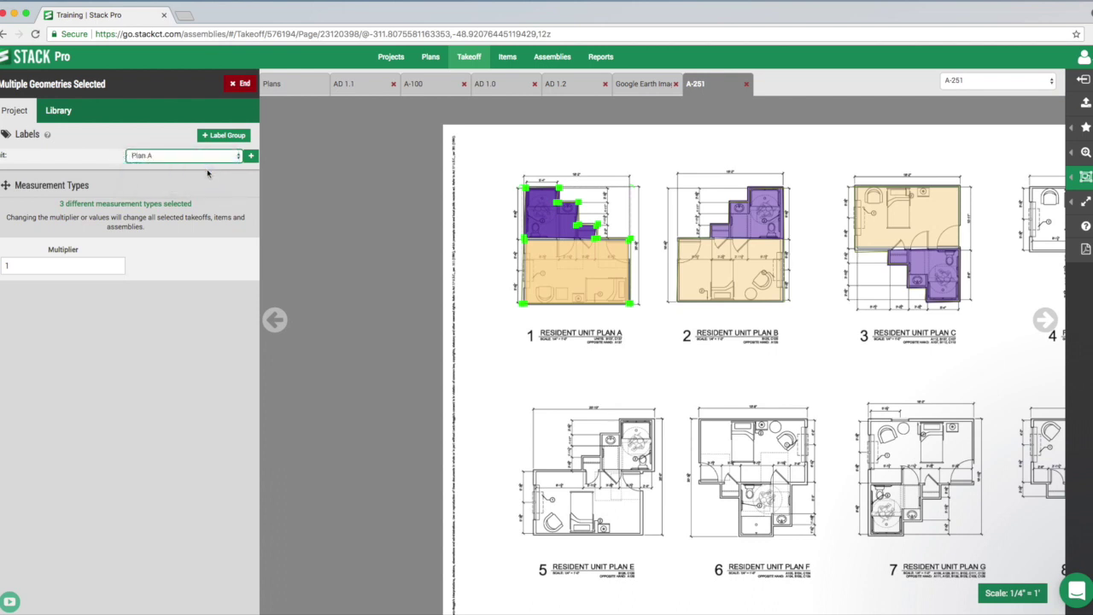
pyautogui.click(240, 83)
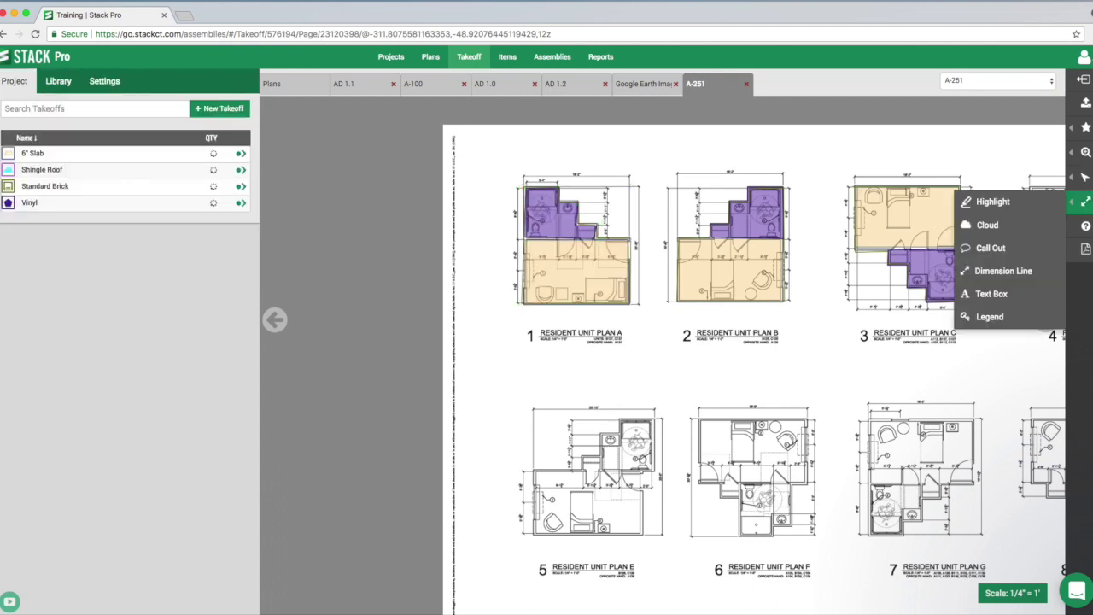
# Multiselect the Resident Unit Plan B areas and label them Plan B.
pyautogui.moveTo(1085, 177)
pyautogui.click(1001, 200)
pyautogui.moveTo(659, 170); pyautogui.dragTo(809, 330)
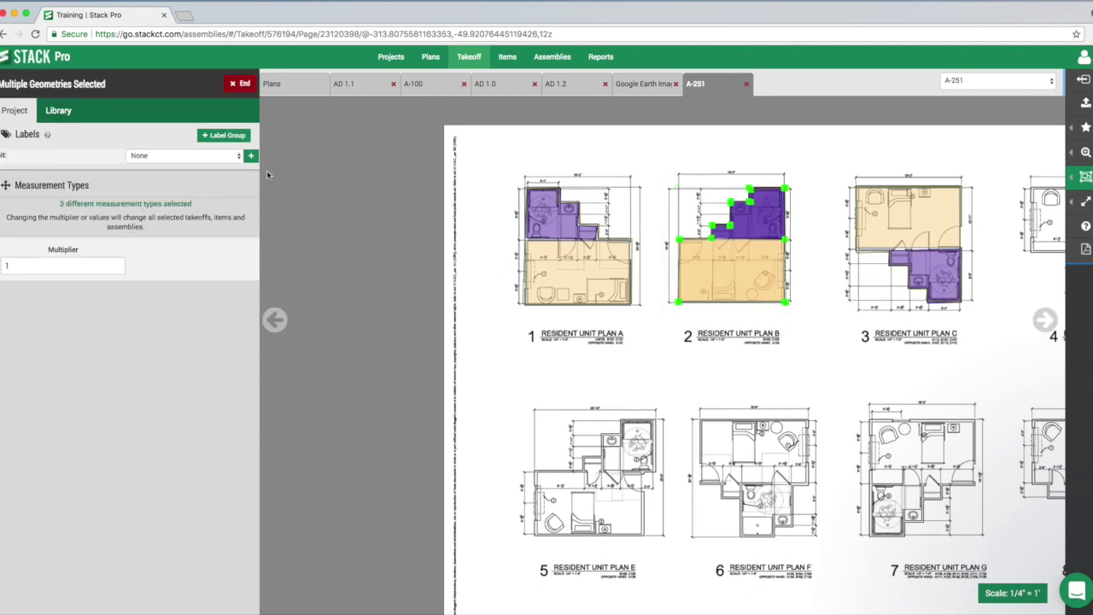
pyautogui.click(213, 156)
pyautogui.click(210, 172)
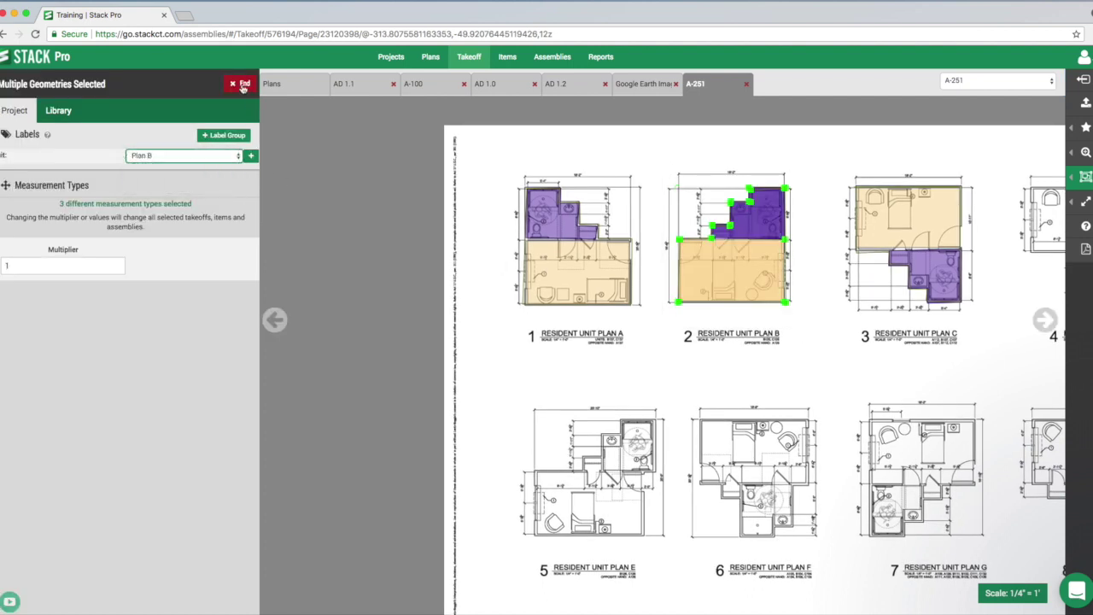
pyautogui.click(240, 83)
# Multiselect the Resident Unit Plan C areas and label them Plan C.
pyautogui.moveTo(1081, 180)
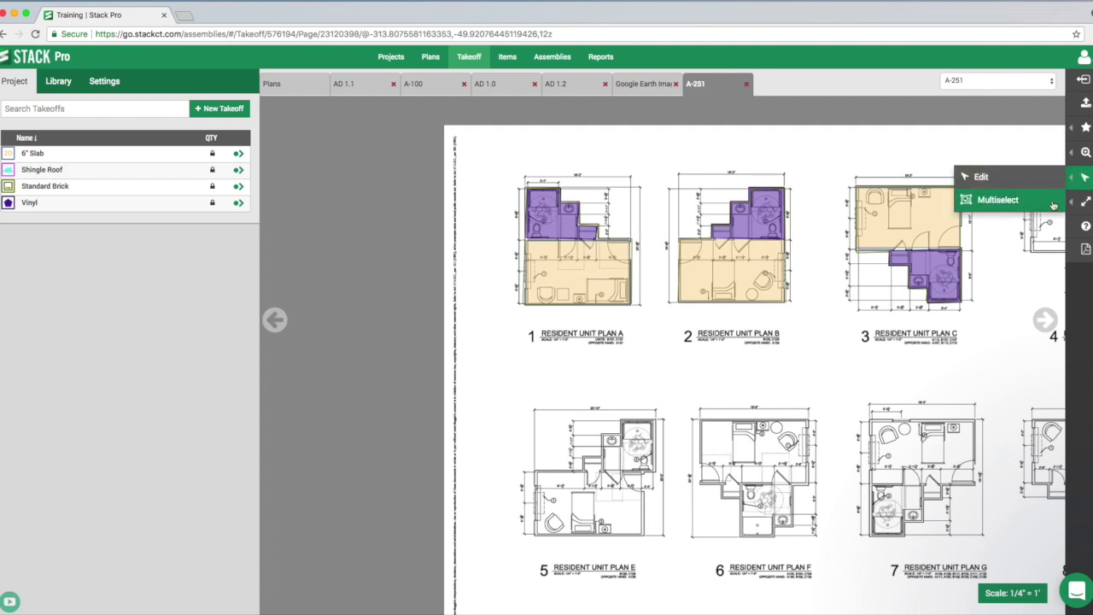
pyautogui.click(995, 199)
pyautogui.moveTo(837, 180); pyautogui.dragTo(995, 331)
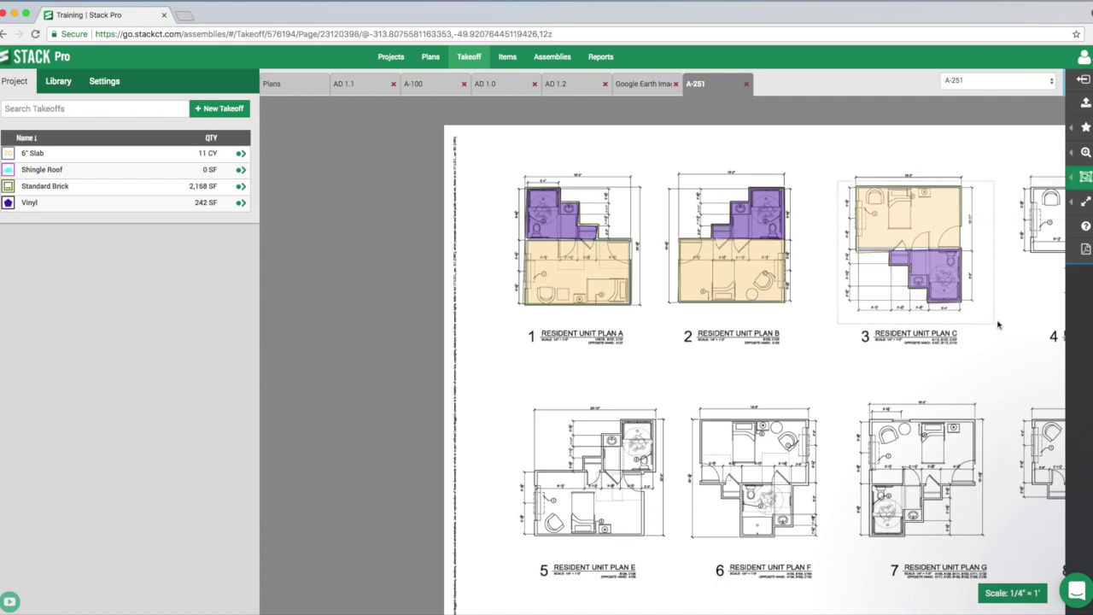
pyautogui.click(224, 158)
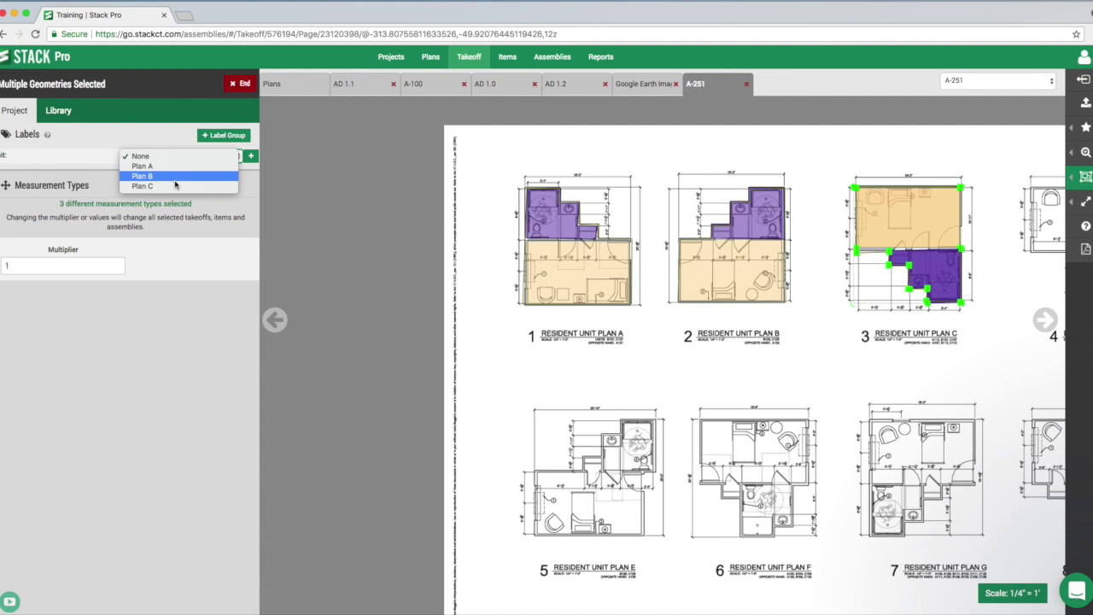
pyautogui.click(226, 187)
pyautogui.click(243, 84)
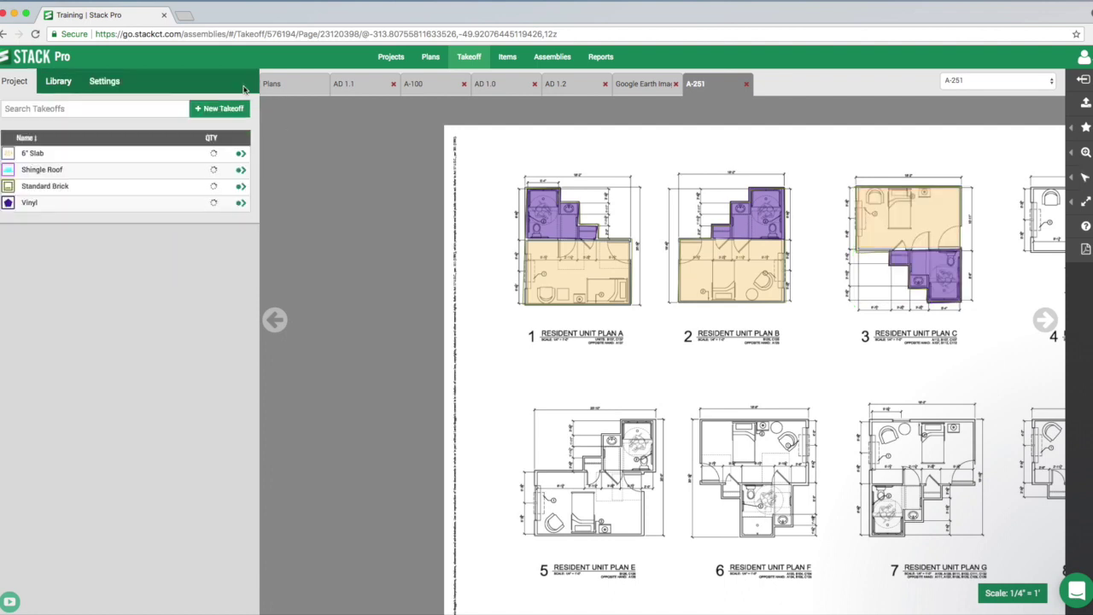
# Group the Takeoff Quantity Report by Unit, then go back to sheet A-251.
pyautogui.click(603, 60)
pyautogui.click(74, 111)
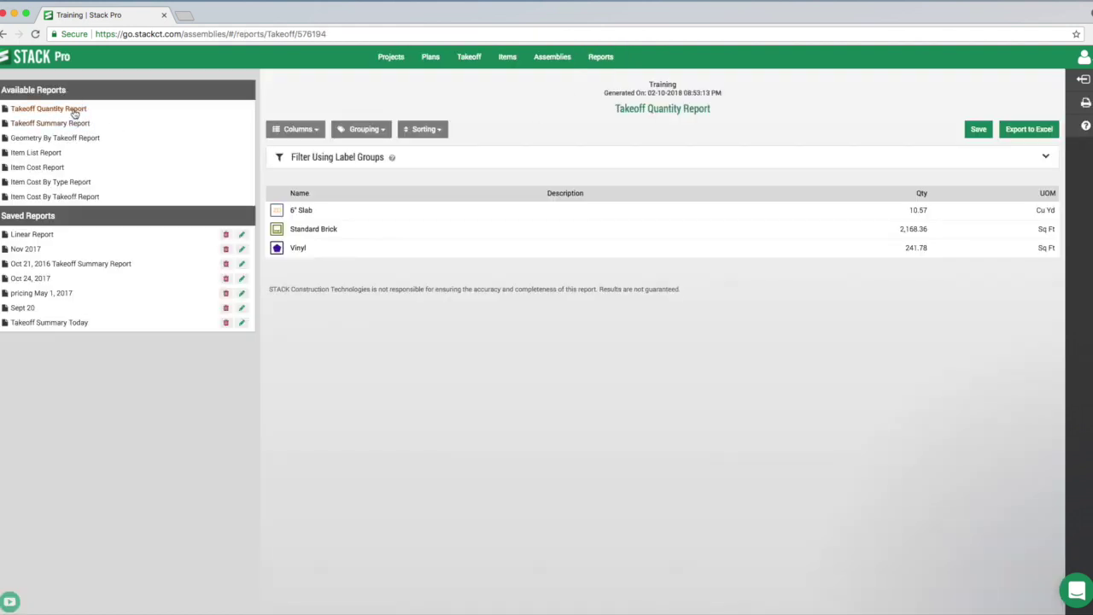
pyautogui.click(353, 133)
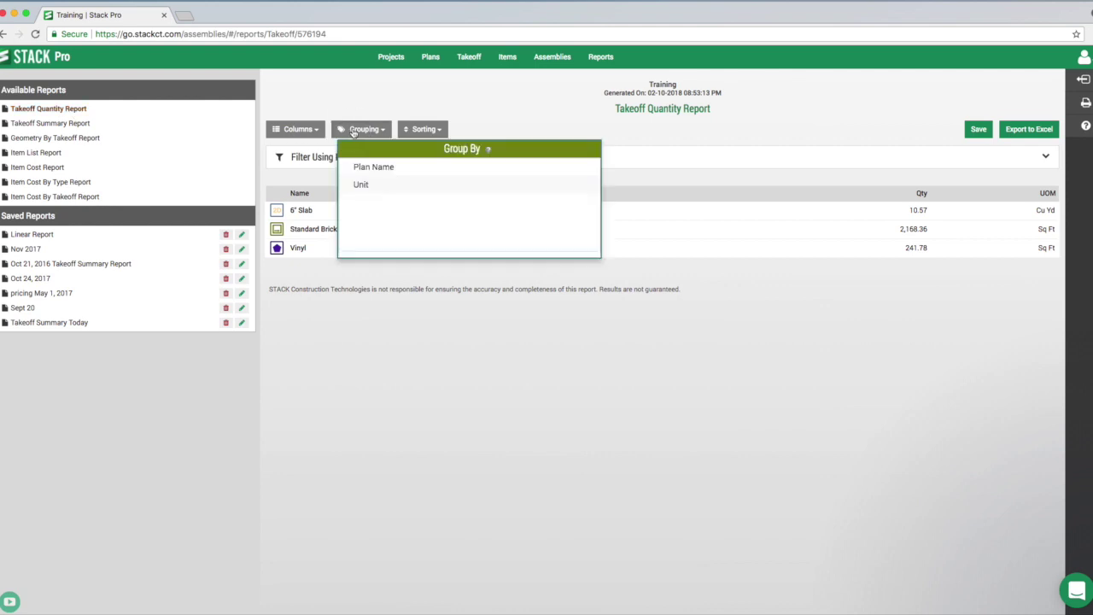
pyautogui.click(365, 185)
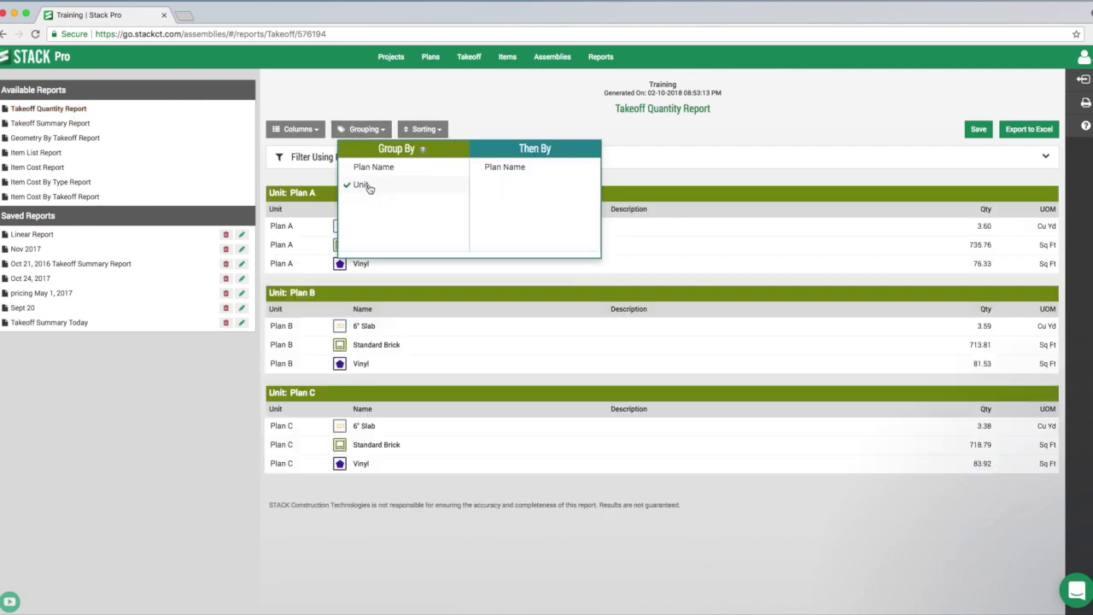
pyautogui.click(324, 230)
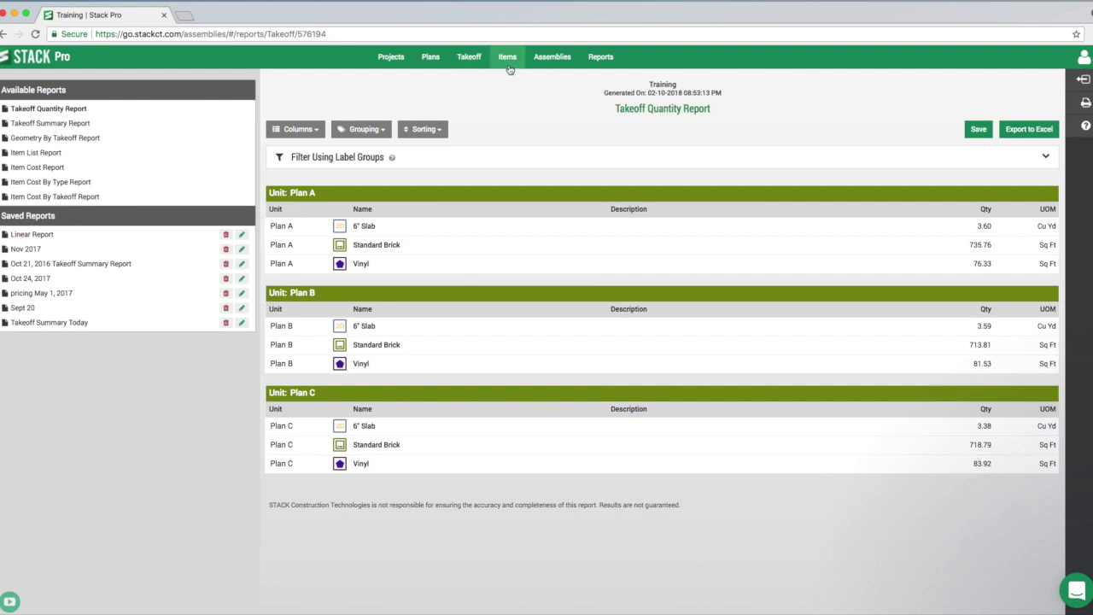
pyautogui.click(480, 60)
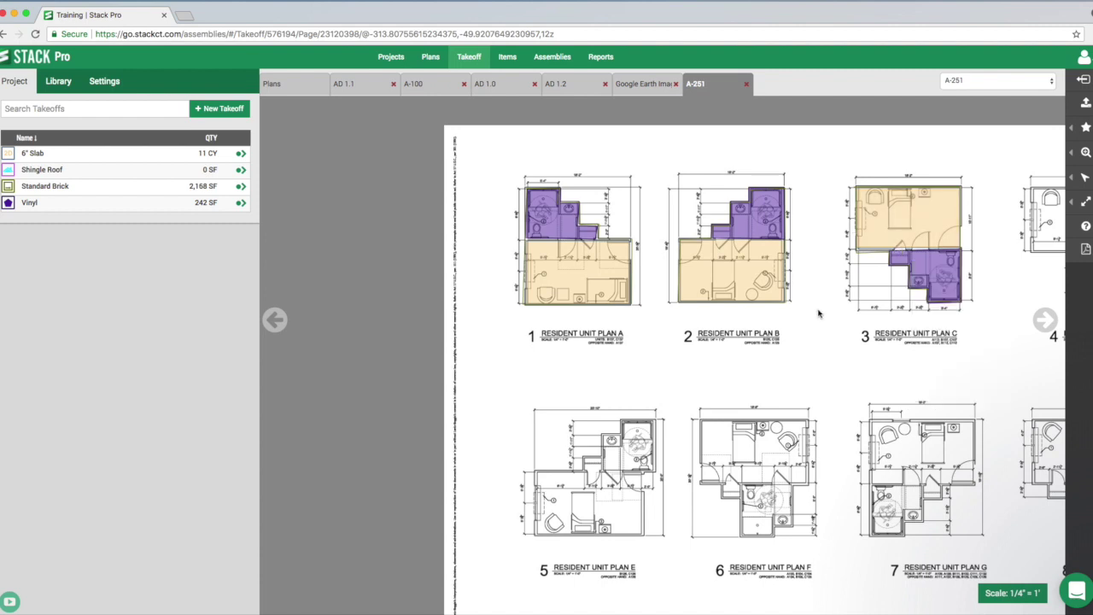
# Box-select every takeoff area on sheet A-251 with Multiselect and delete them.
pyautogui.moveTo(818, 309); pyautogui.dragTo(755, 287)
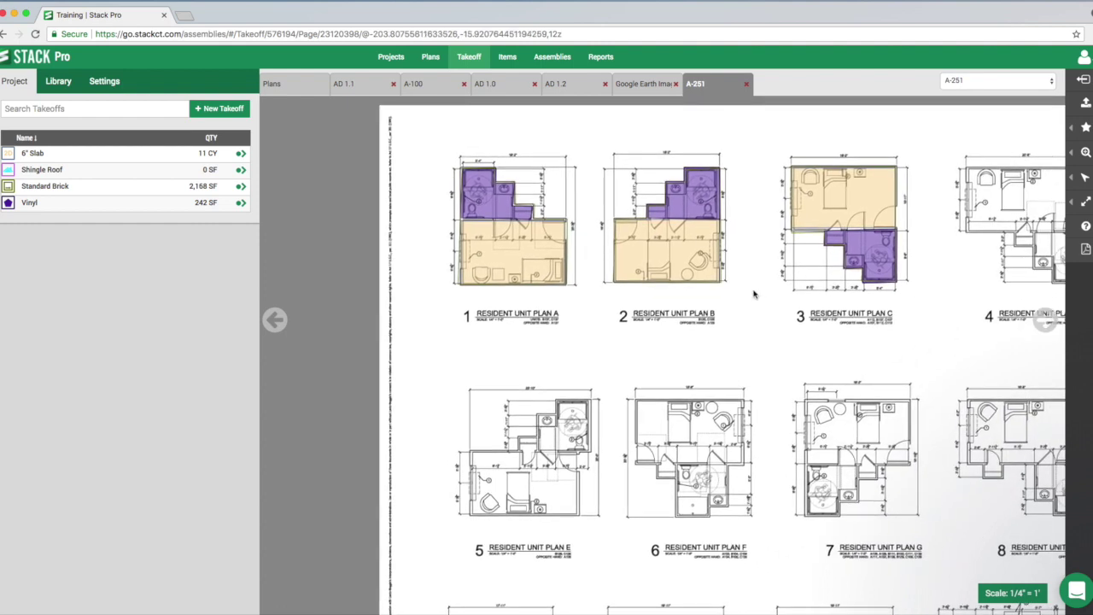
pyautogui.moveTo(1080, 179)
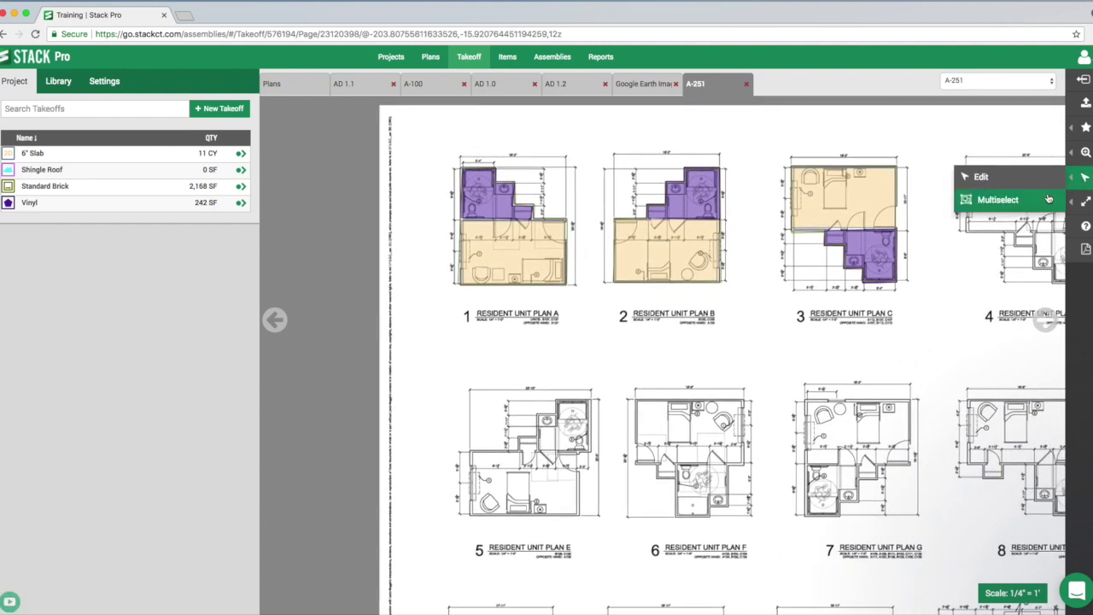
pyautogui.click(997, 199)
pyautogui.moveTo(436, 147); pyautogui.dragTo(950, 332)
pyautogui.press('Delete')
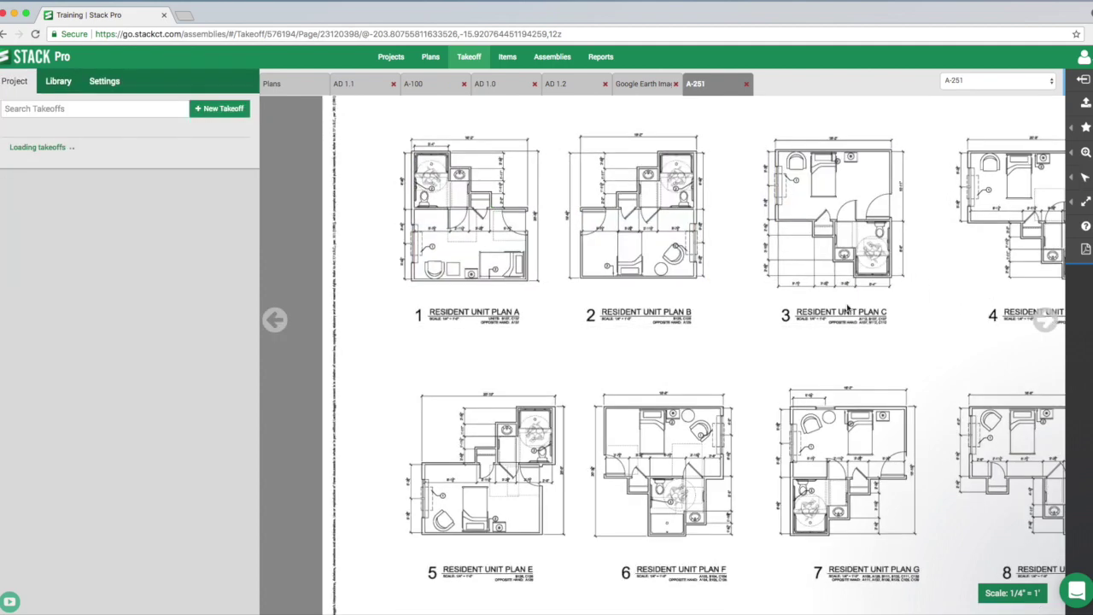
# Delete the 6" Slab's Unit label group, then switch to the Google Earth Image sheet.
pyautogui.click(237, 151)
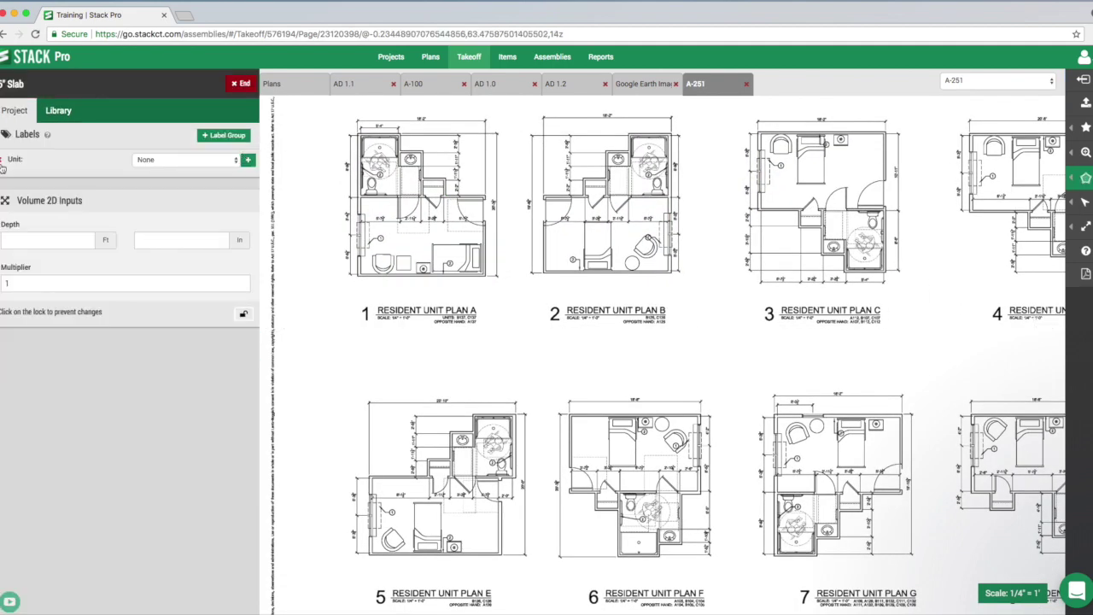
pyautogui.click(2, 163)
pyautogui.click(141, 199)
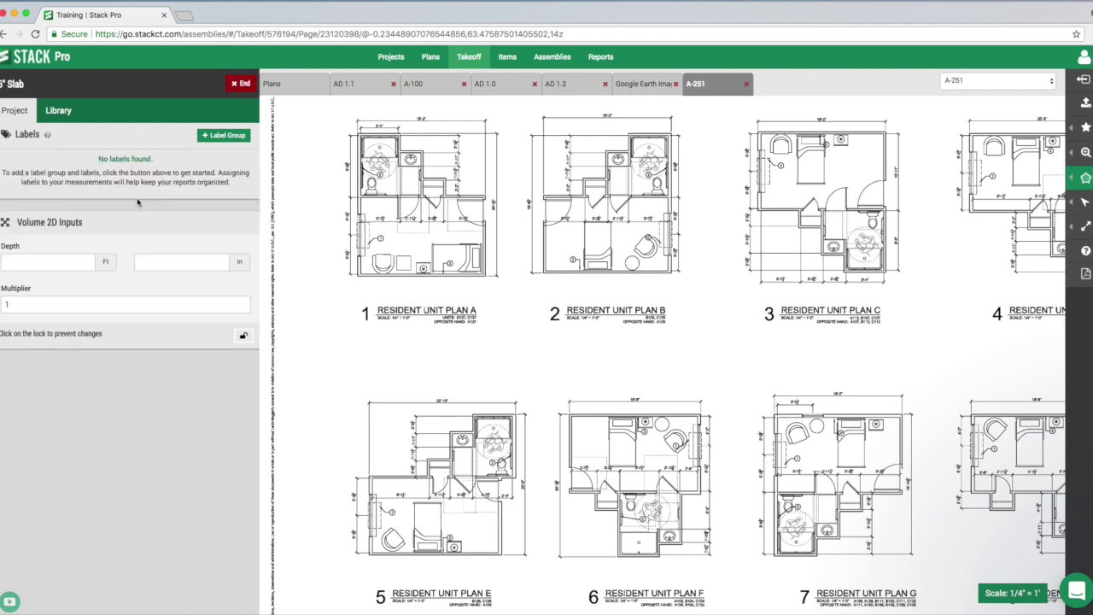
pyautogui.click(239, 83)
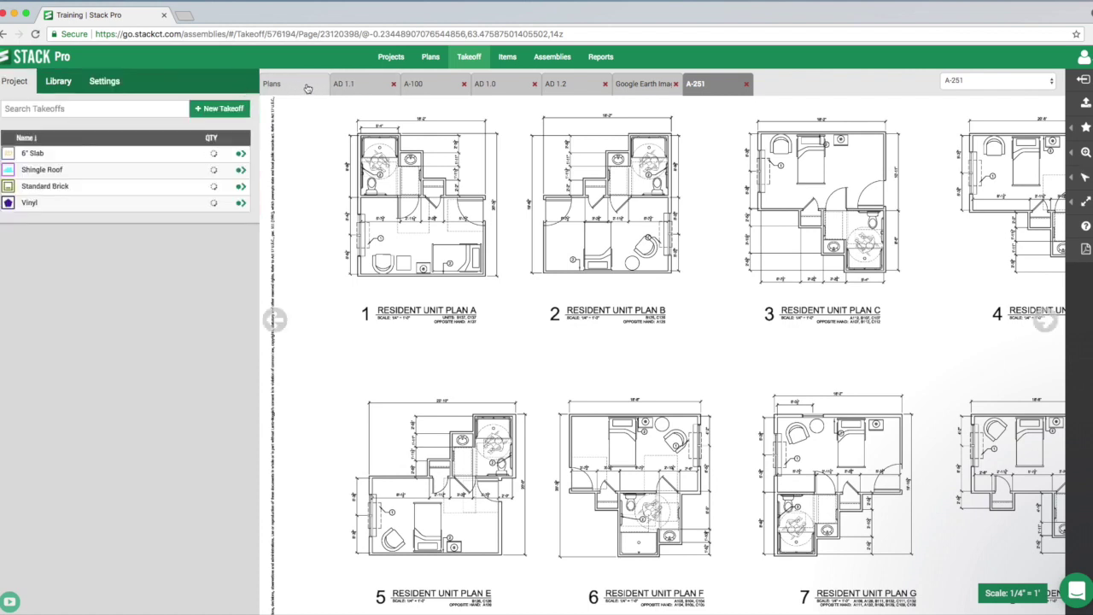
pyautogui.click(641, 85)
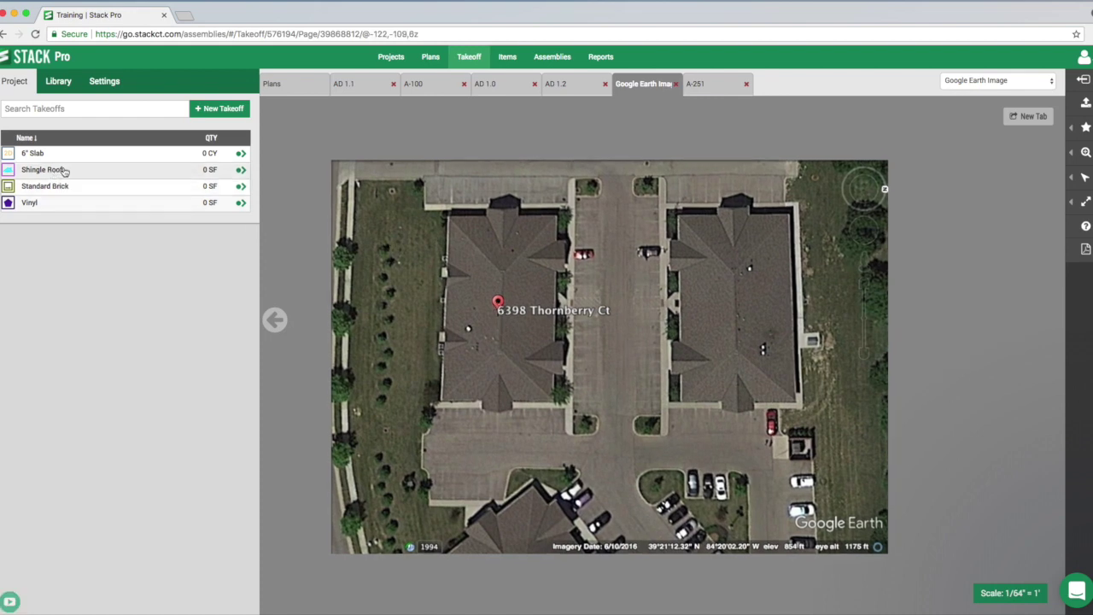
# In Shingle Roof, create a Building label group with labels Building 1 and Building 2.
pyautogui.click(241, 173)
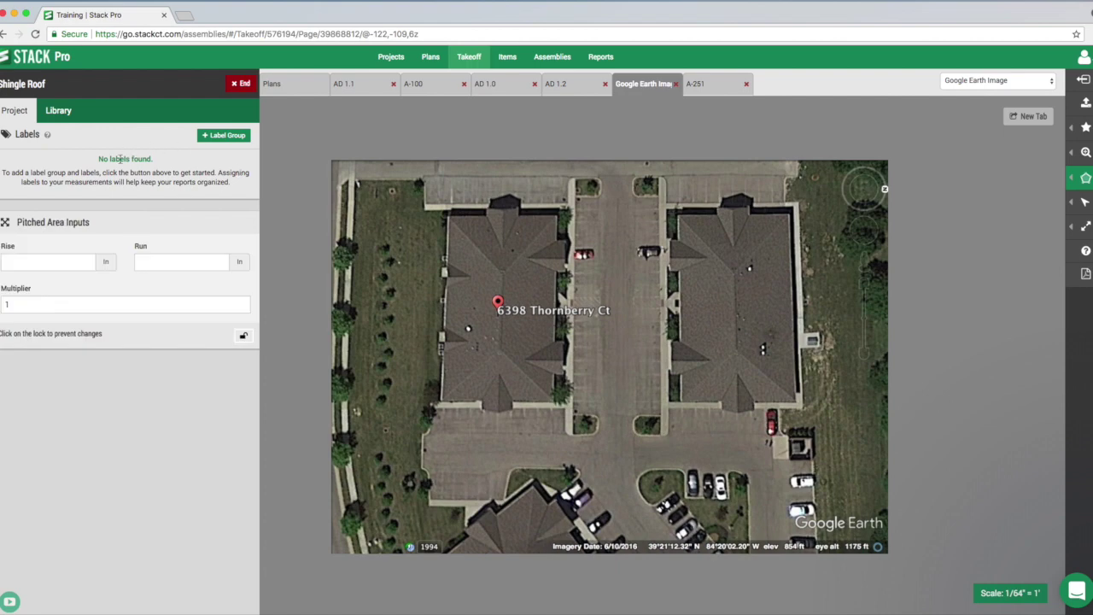
pyautogui.click(221, 138)
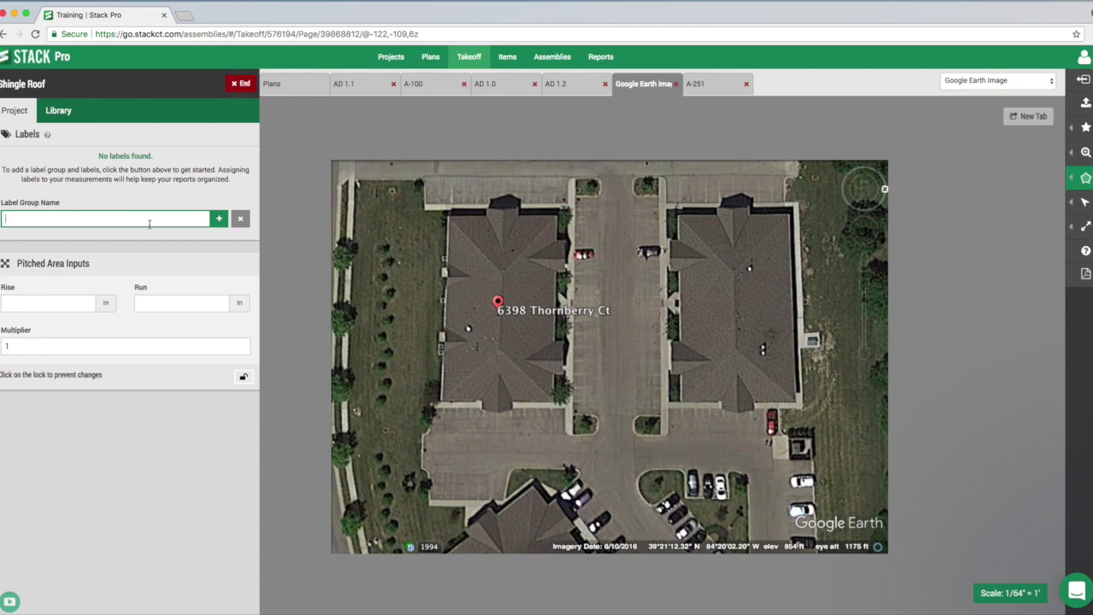
pyautogui.write('Building')
pyautogui.click(219, 219)
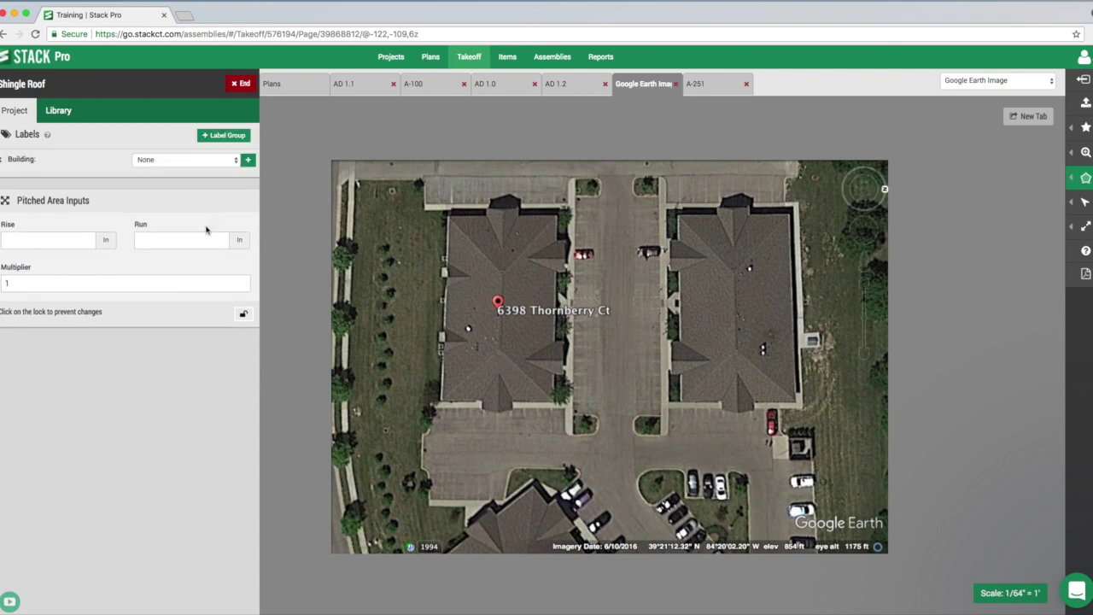
pyautogui.click(248, 161)
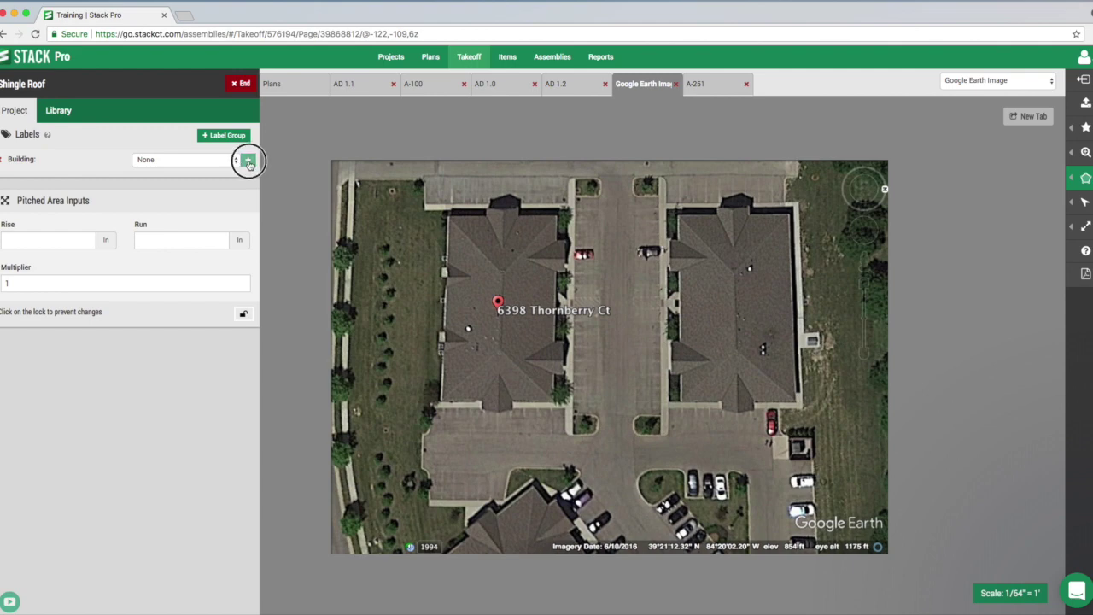
pyautogui.write('Build')
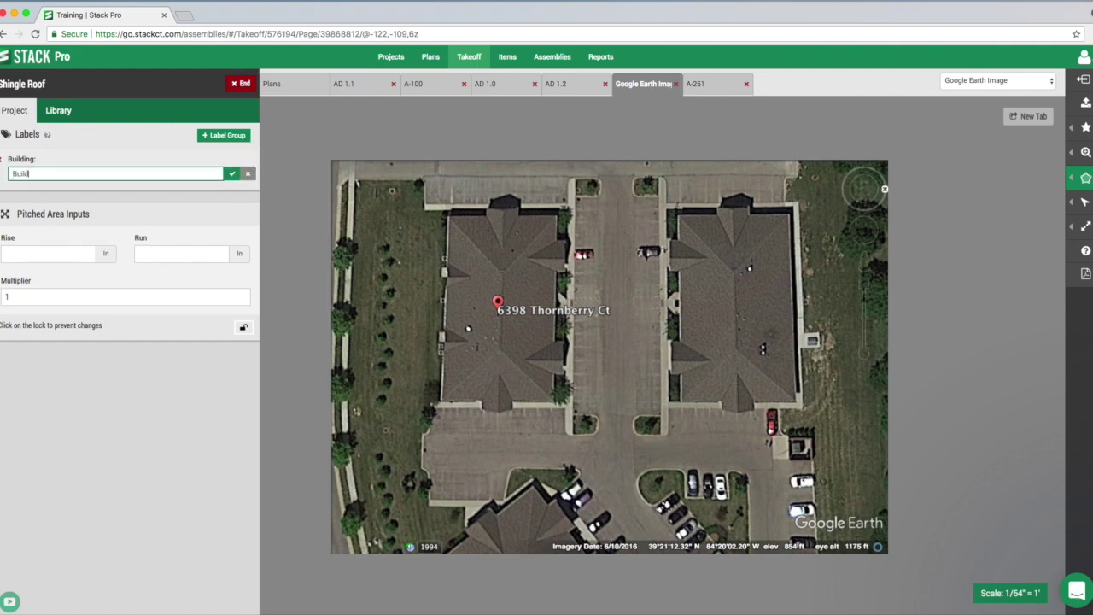
pyautogui.write('ing 1')
pyautogui.click(231, 174)
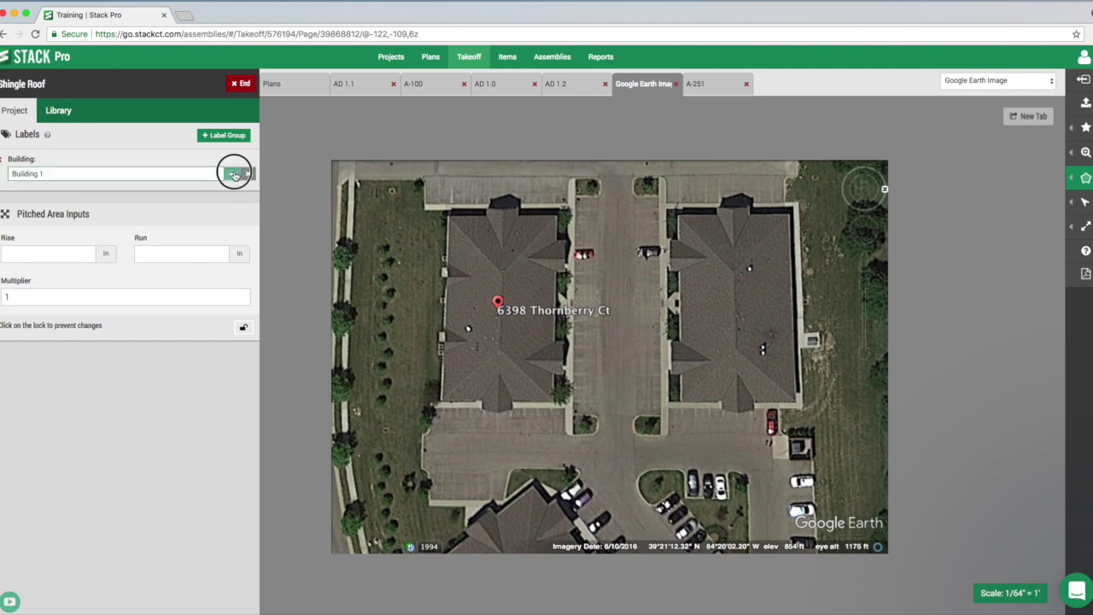
pyautogui.click(235, 140)
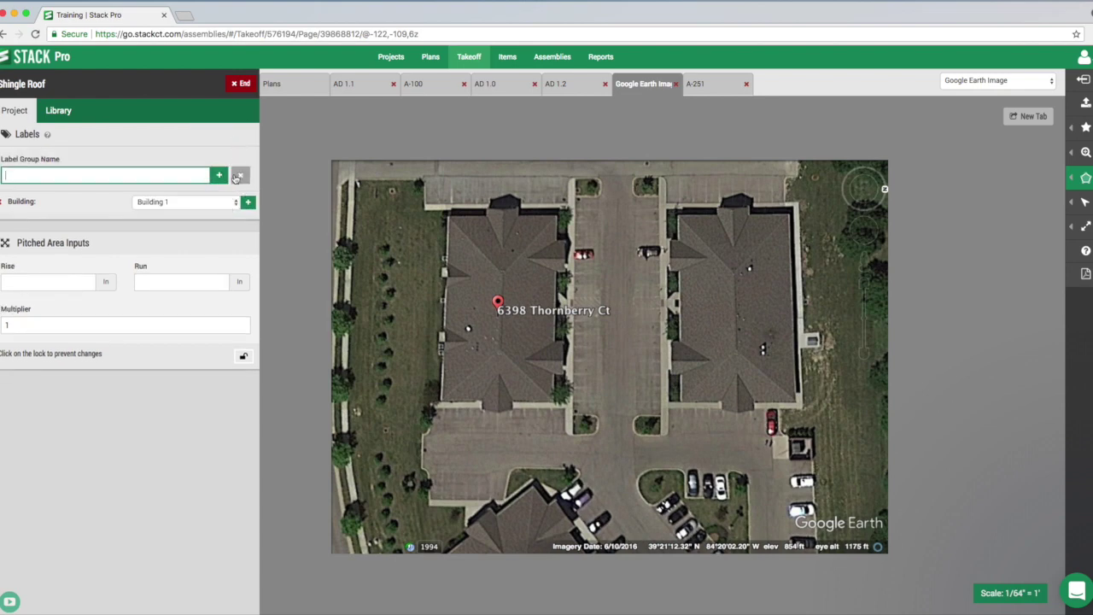
pyautogui.click(240, 176)
pyautogui.click(248, 159)
pyautogui.write('Building 2')
pyautogui.click(231, 173)
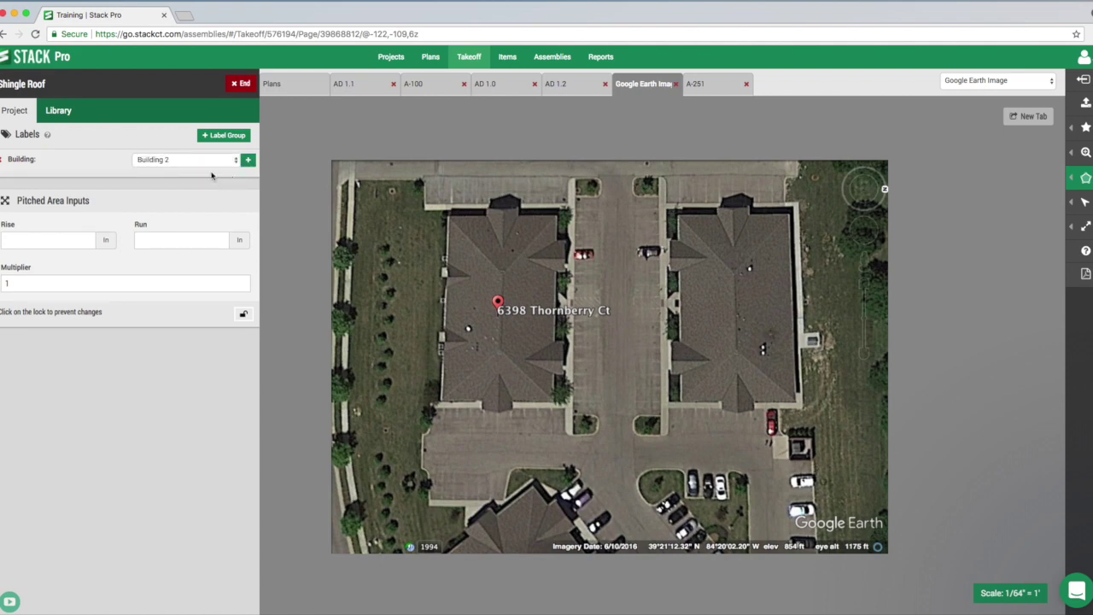
# Outline the left roof as a Building 1 polygon area with rise 5 and run 12.
pyautogui.click(221, 162)
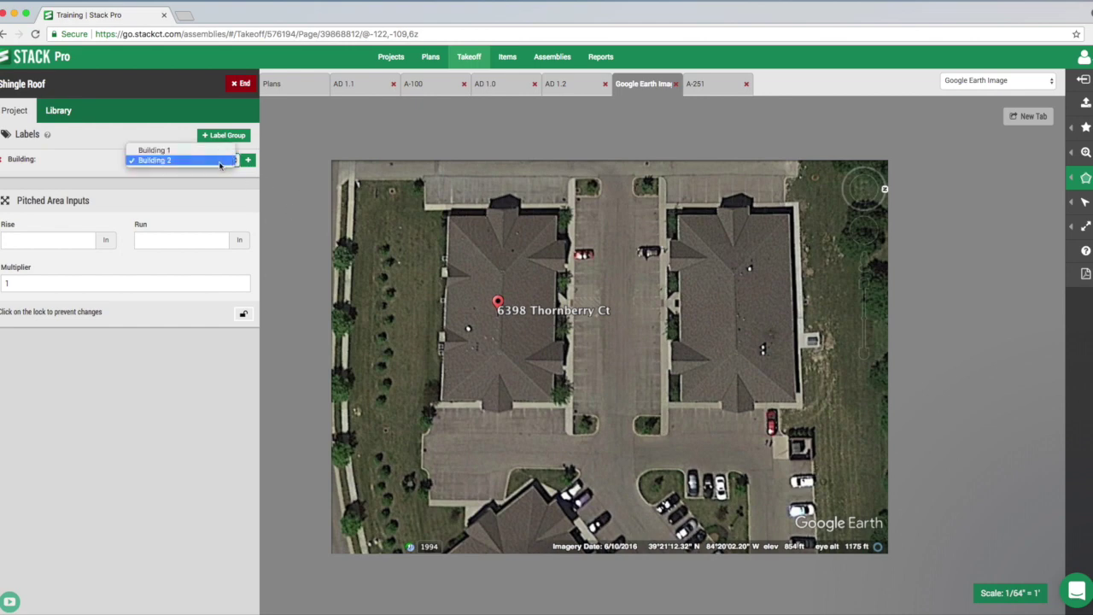
pyautogui.click(214, 151)
pyautogui.moveTo(1090, 179)
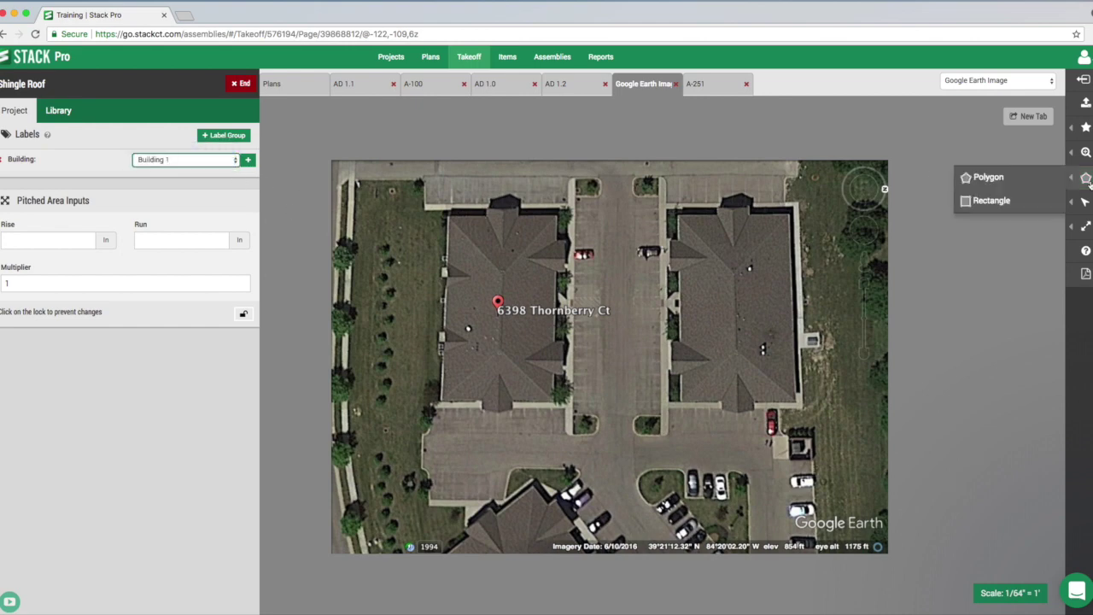
pyautogui.click(986, 178)
pyautogui.click(89, 243)
pyautogui.write('5')
pyautogui.click(151, 239)
pyautogui.write('12')
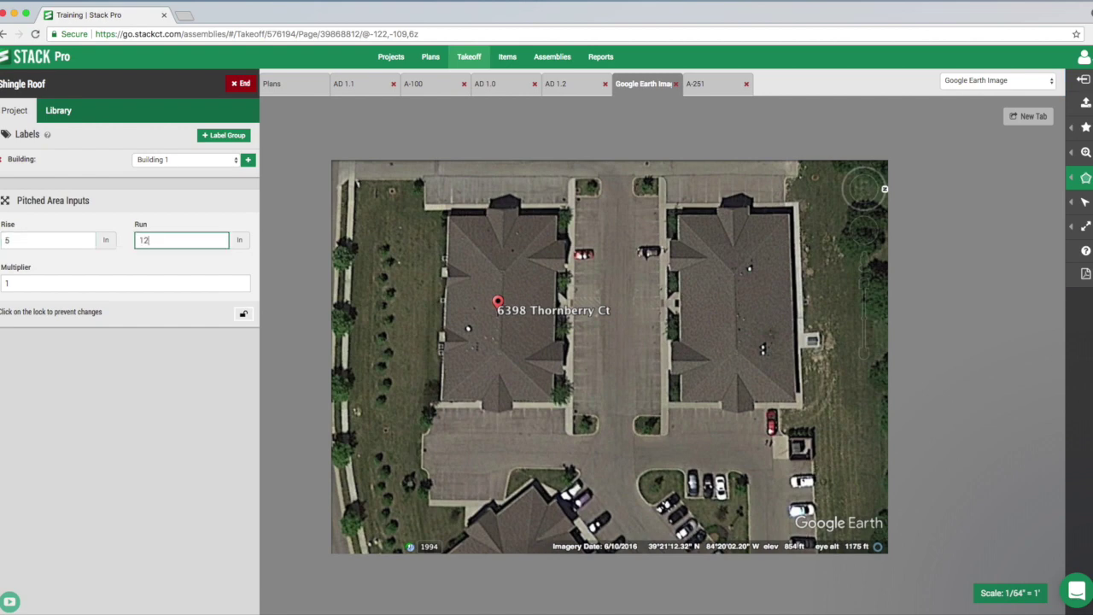
pyautogui.click(449, 218)
pyautogui.click(555, 217)
pyautogui.click(557, 400)
pyautogui.doubleClick(441, 399)
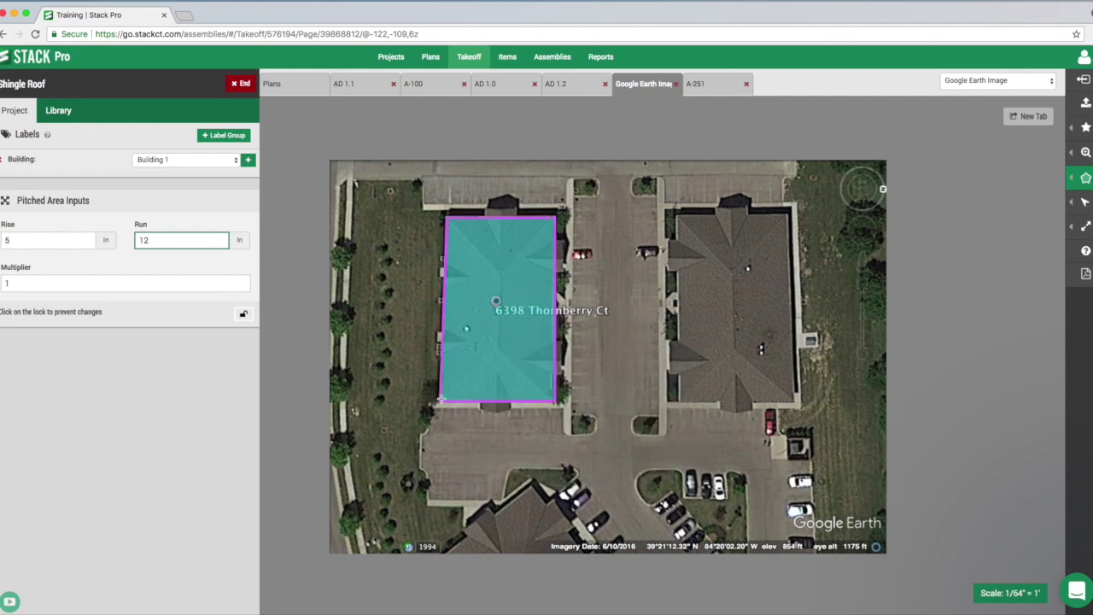
# Outline the right roof as a Building 2 area and finish the Shingle Roof takeoff.
pyautogui.click(194, 165)
pyautogui.click(192, 172)
pyautogui.click(676, 216)
pyautogui.click(793, 215)
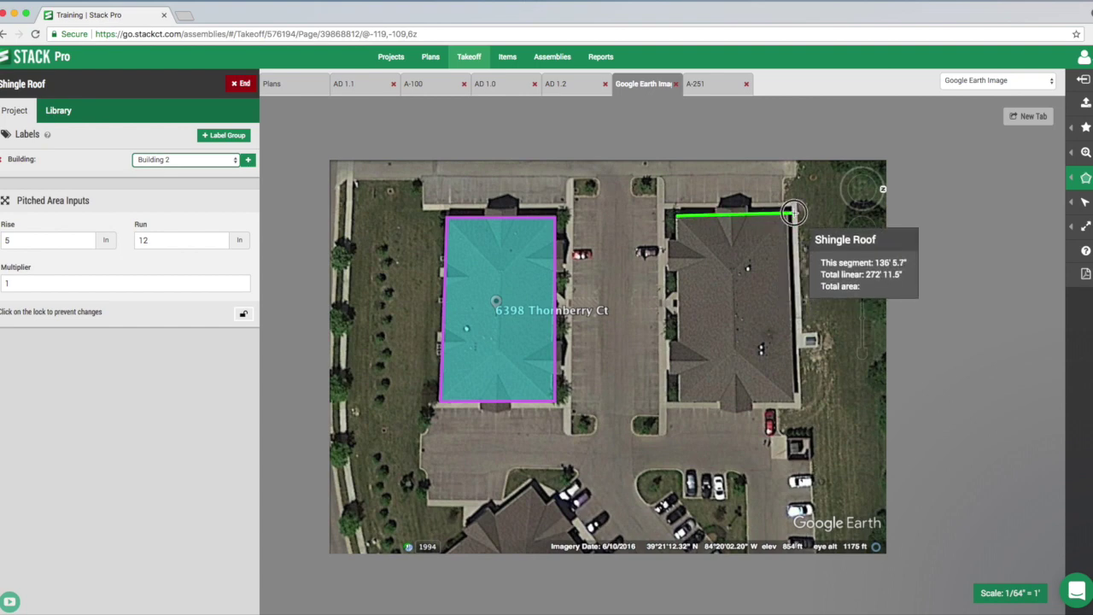
pyautogui.click(798, 405)
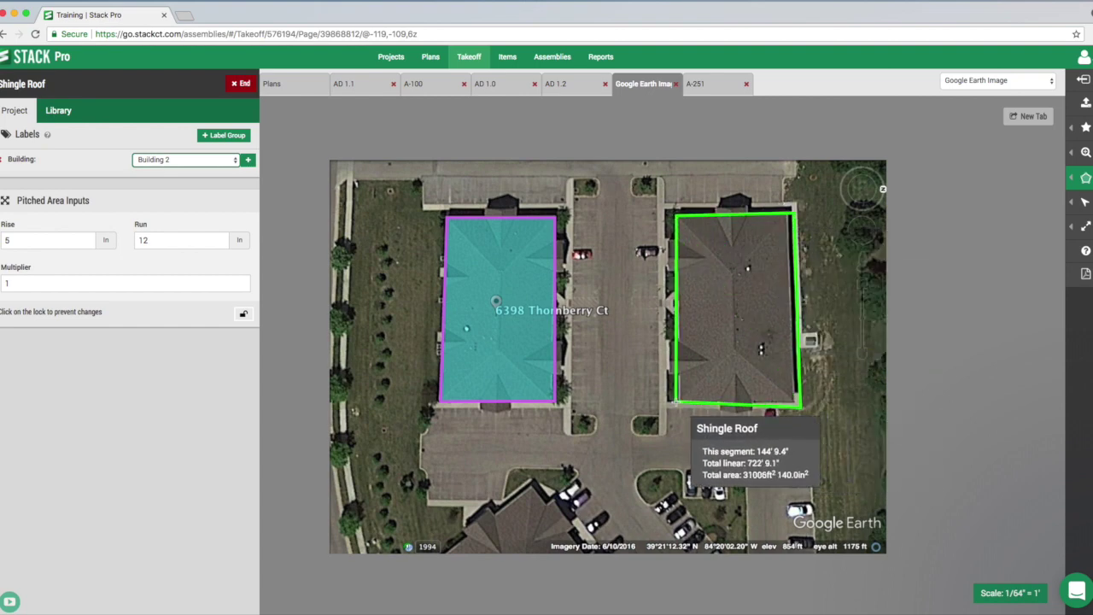
pyautogui.doubleClick(675, 404)
pyautogui.click(233, 86)
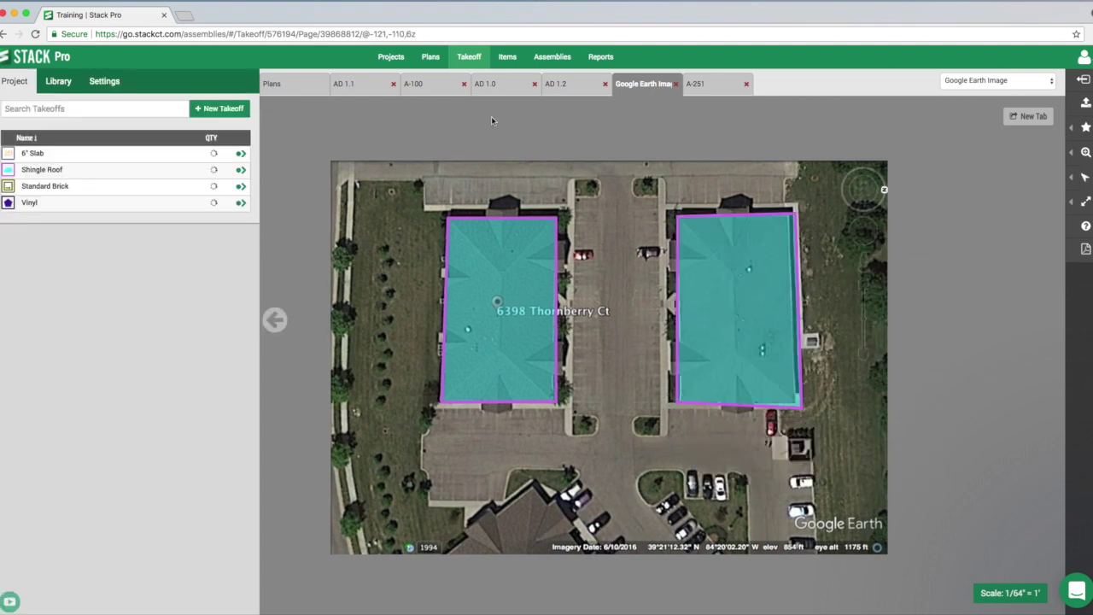
pyautogui.click(603, 58)
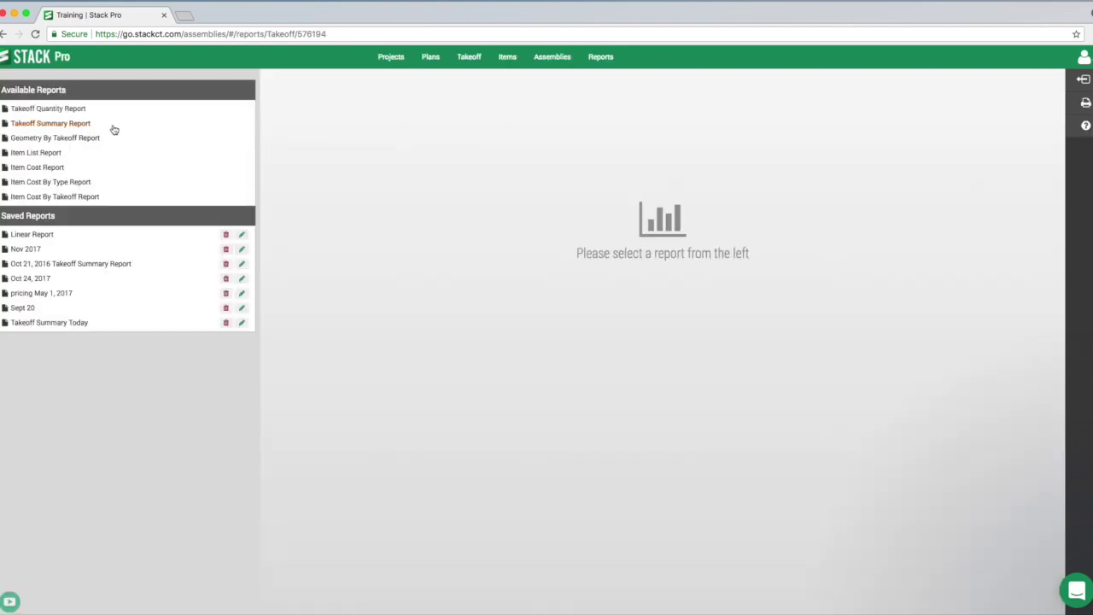
pyautogui.click(70, 111)
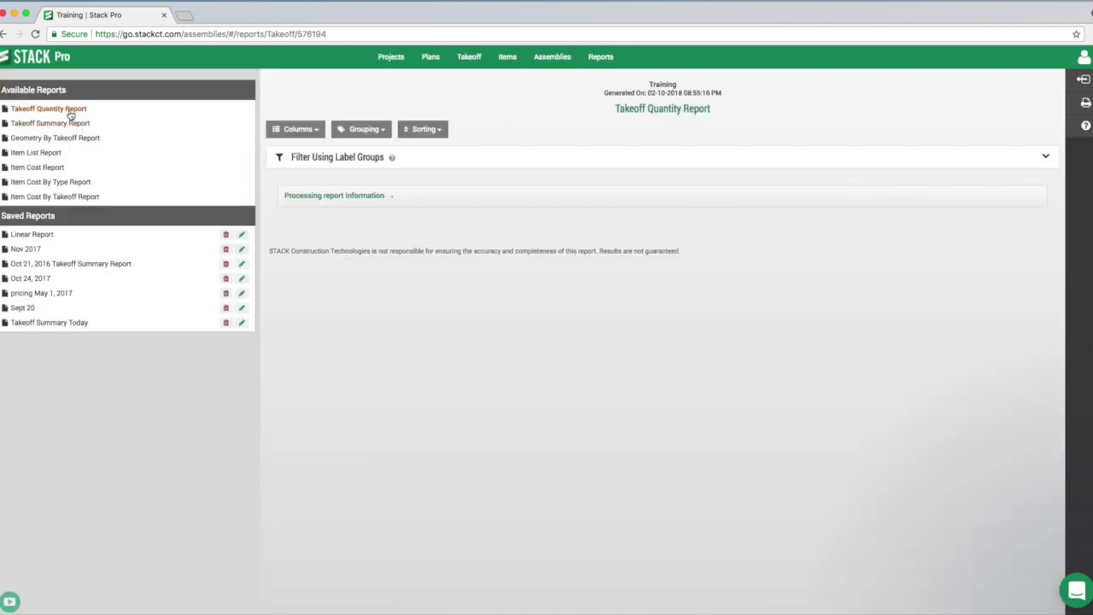
pyautogui.click(357, 130)
pyautogui.click(366, 170)
pyautogui.click(643, 146)
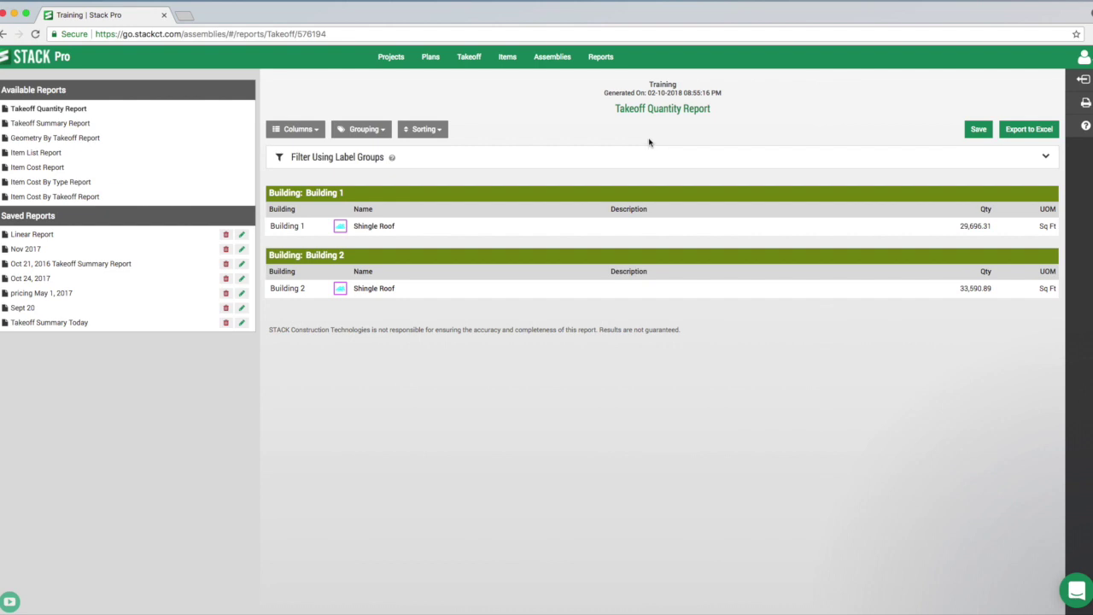
pyautogui.click(474, 66)
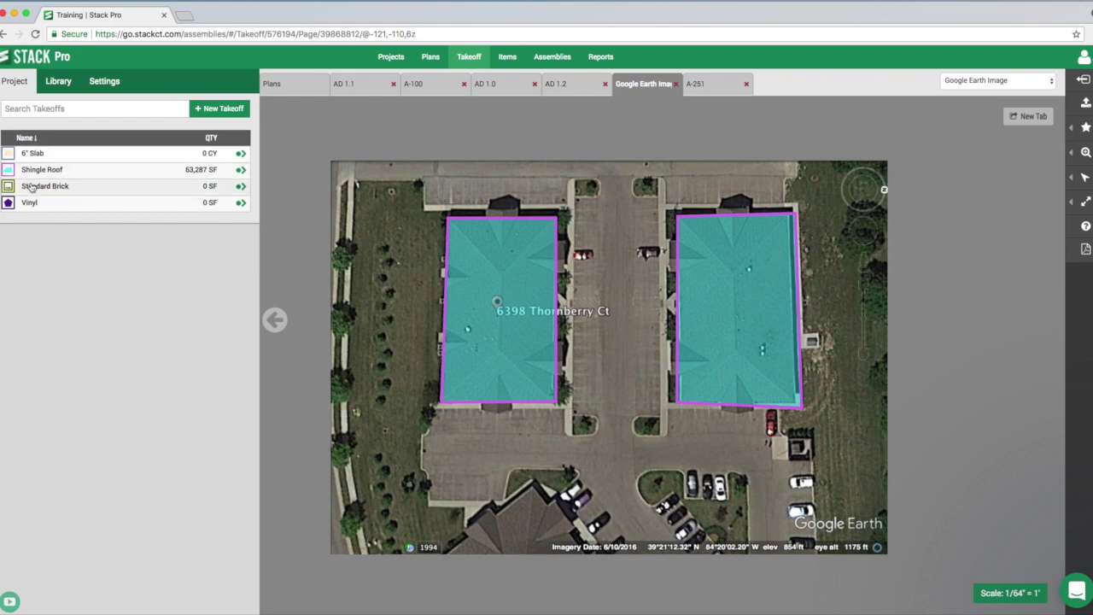
# Open Company Settings from the account menu.
pyautogui.click(7, 157)
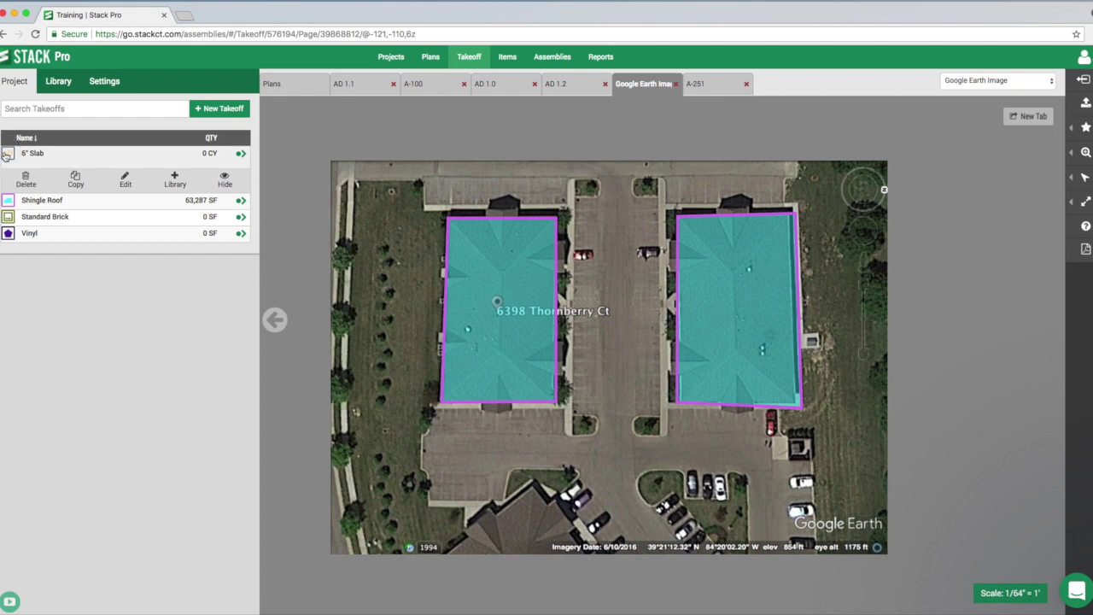
pyautogui.click(6, 154)
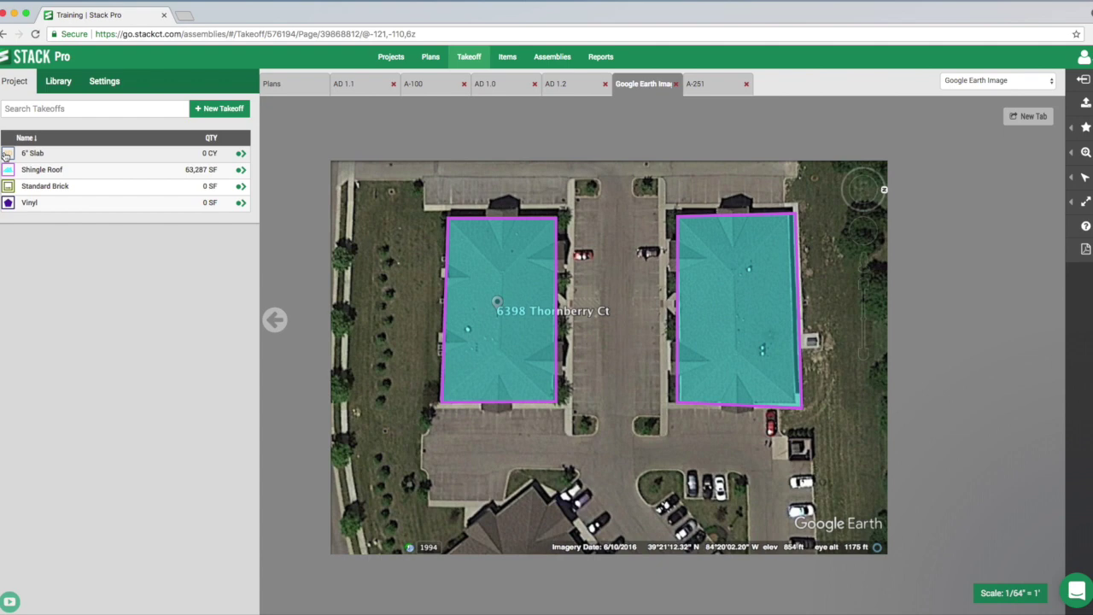
pyautogui.click(1084, 62)
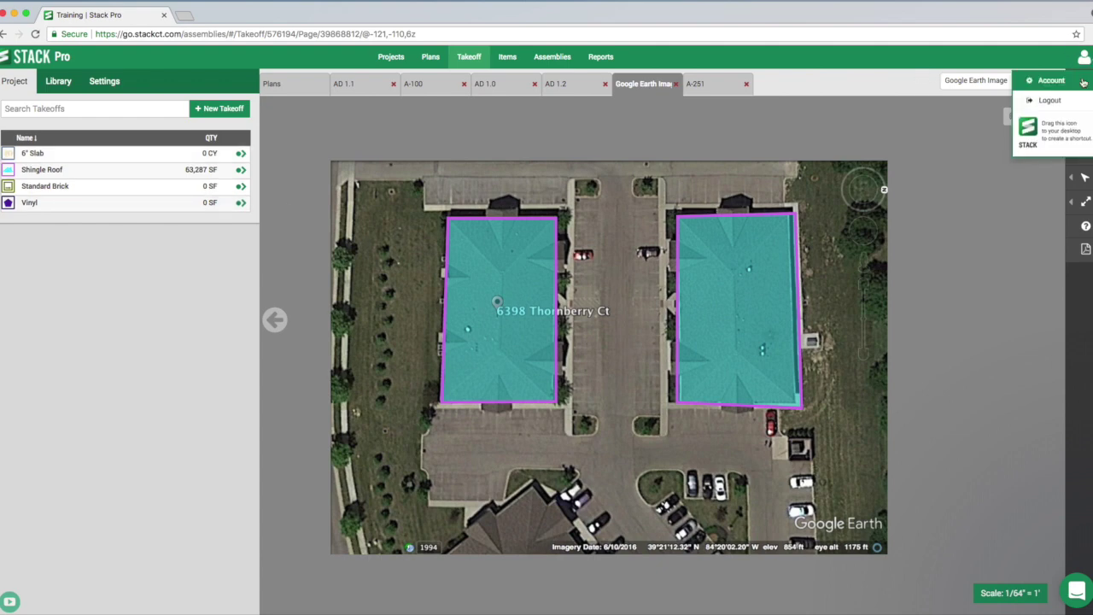
pyautogui.click(1047, 80)
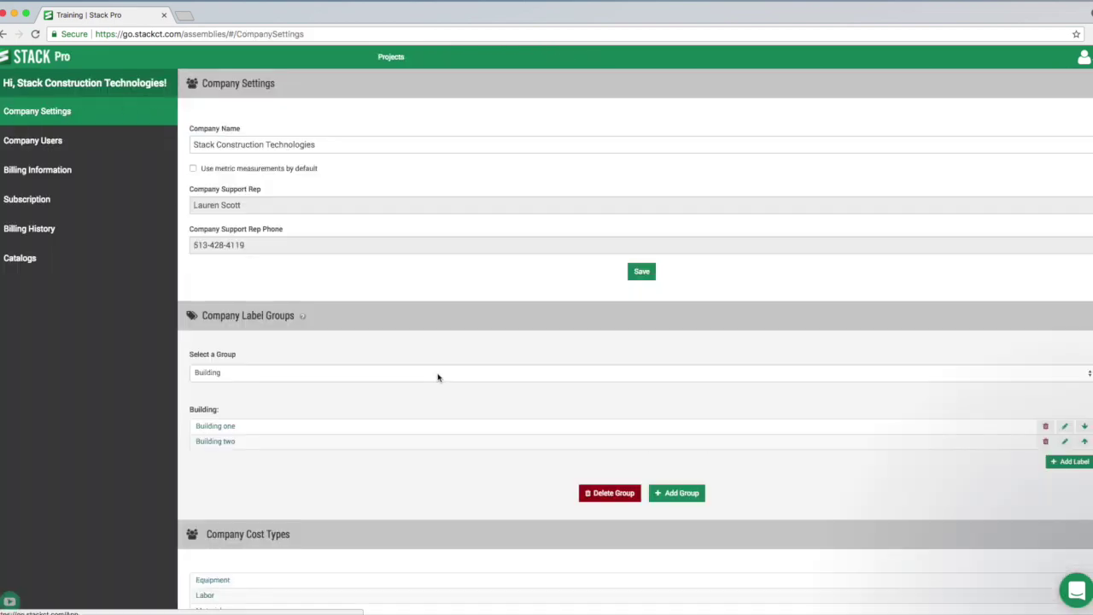
pyautogui.scroll(-1, 443, 372)
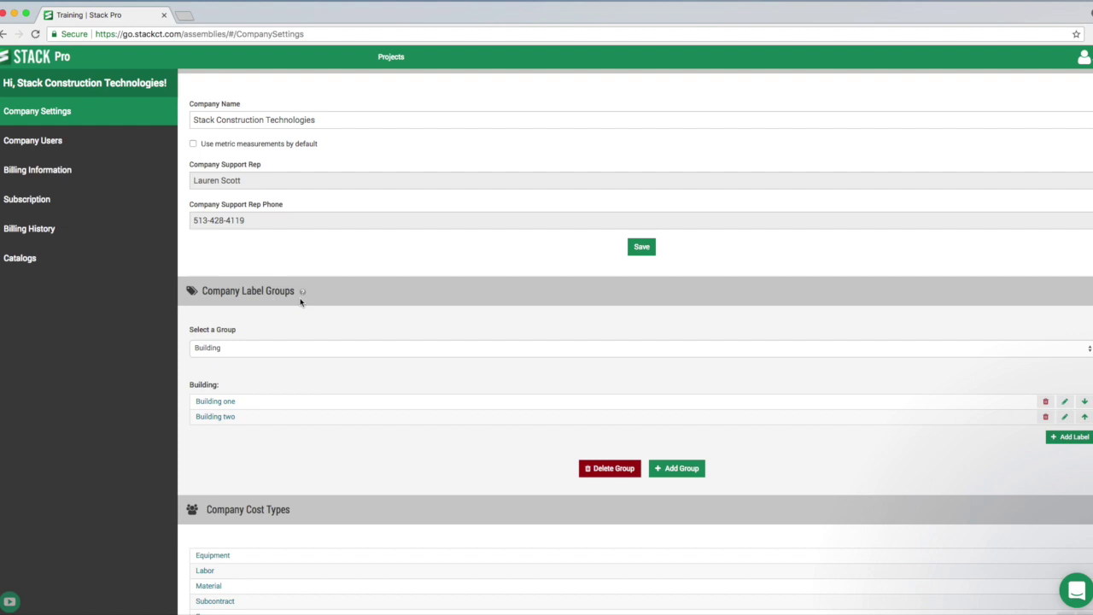
# Select the Elevations label group to show its West and North labels, then start a new group.
pyautogui.click(305, 352)
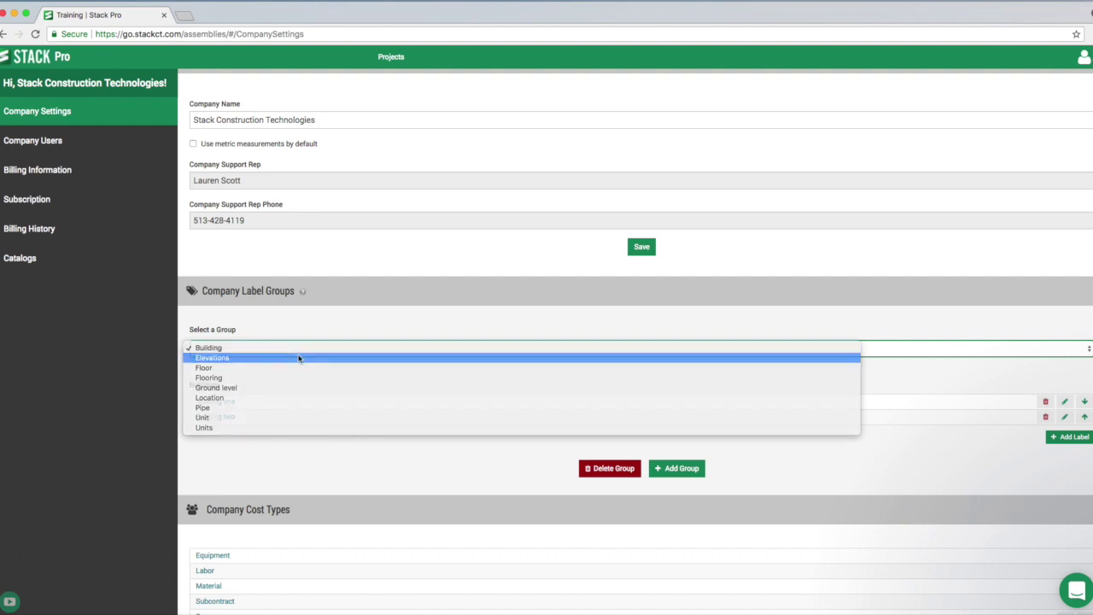
pyautogui.click(303, 357)
pyautogui.click(306, 349)
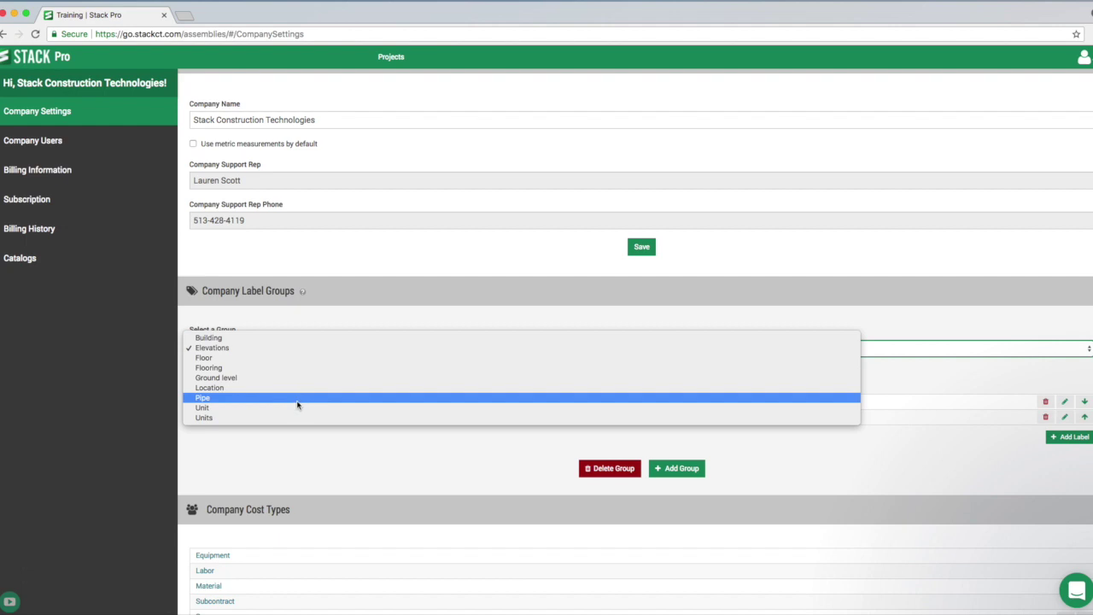
pyautogui.click(328, 312)
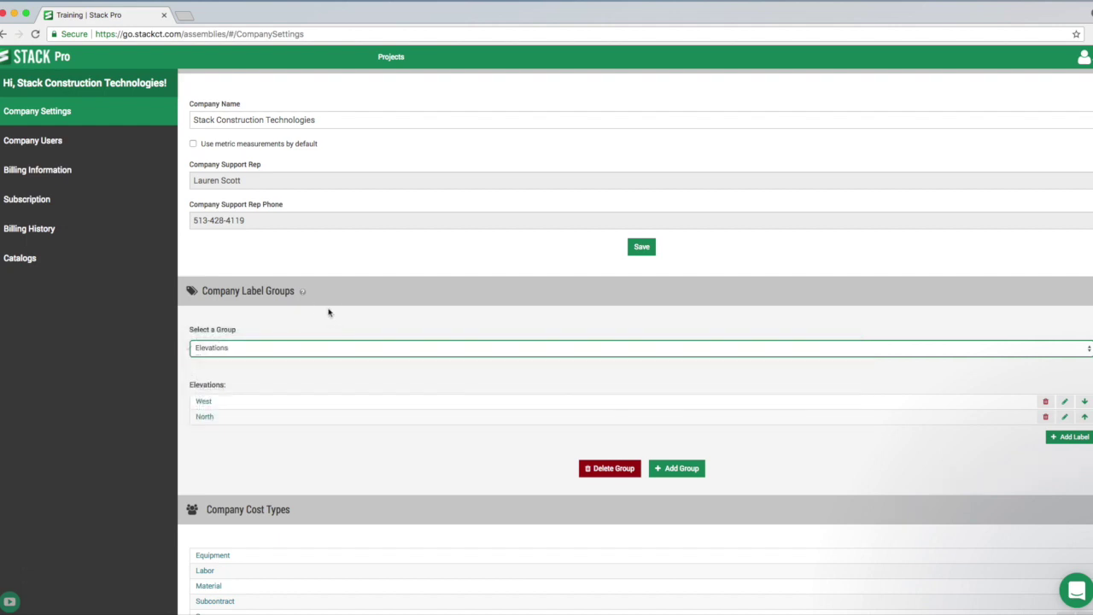
pyautogui.click(676, 471)
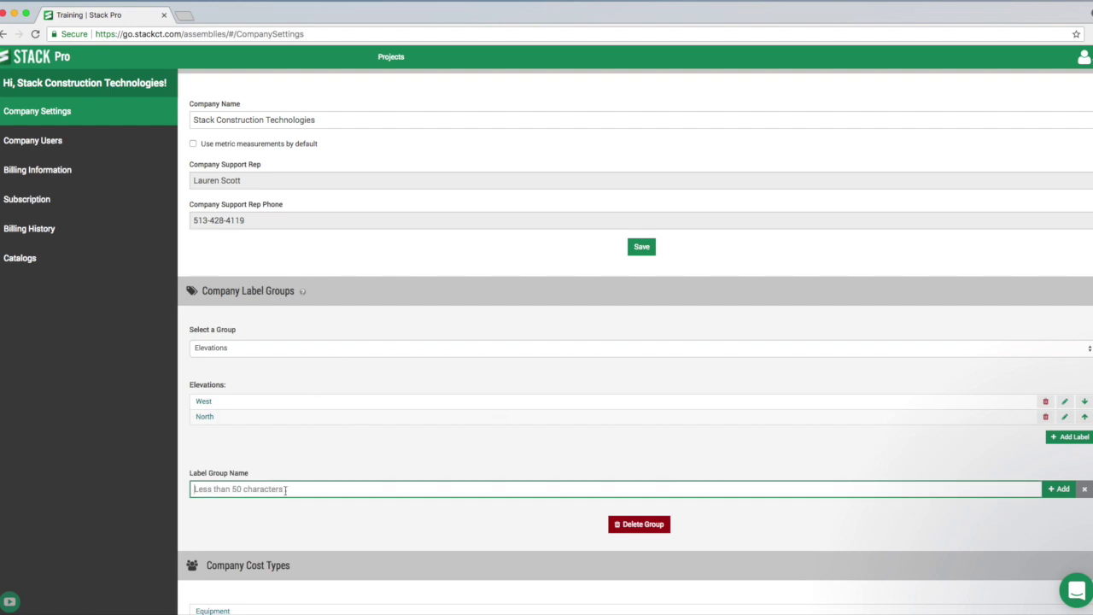
# Create the Room label group and add its first label, 101.
pyautogui.write('Room')
pyautogui.click(1059, 488)
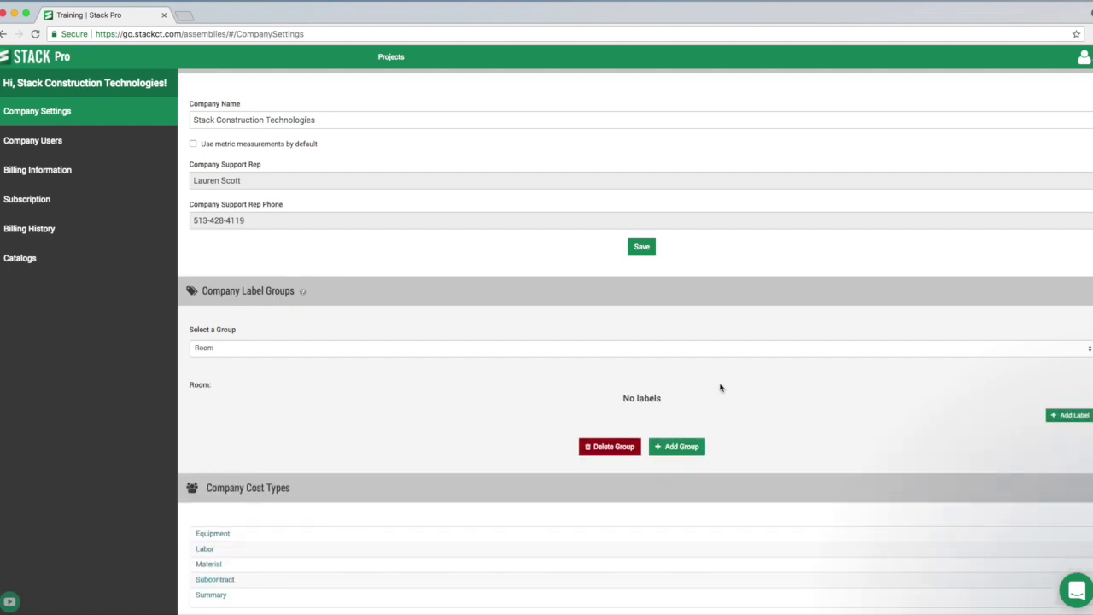
pyautogui.click(1071, 416)
pyautogui.write('101')
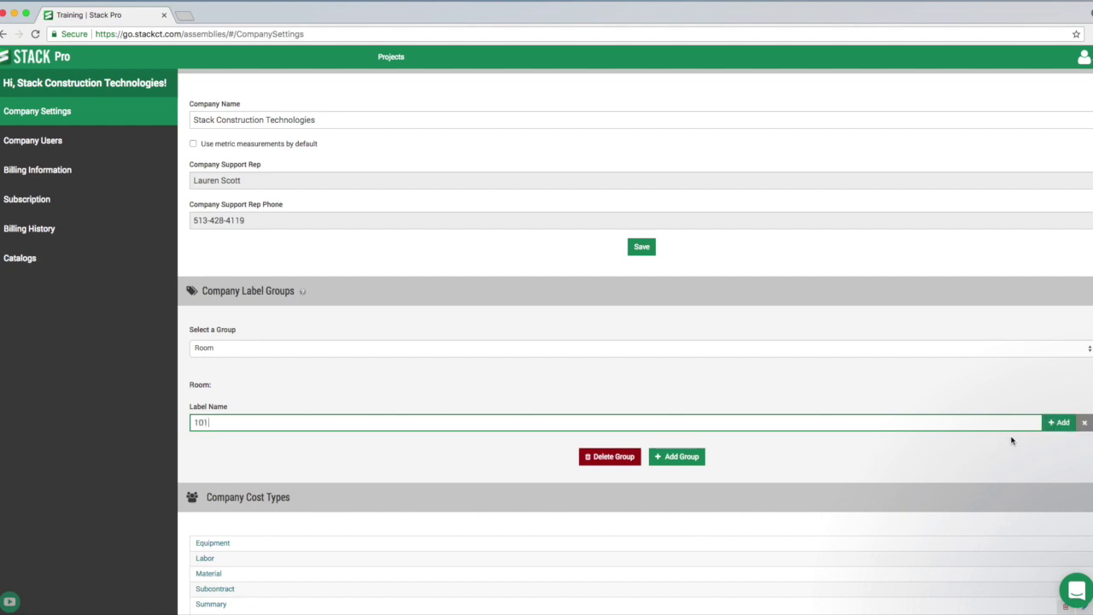
pyautogui.click(1062, 422)
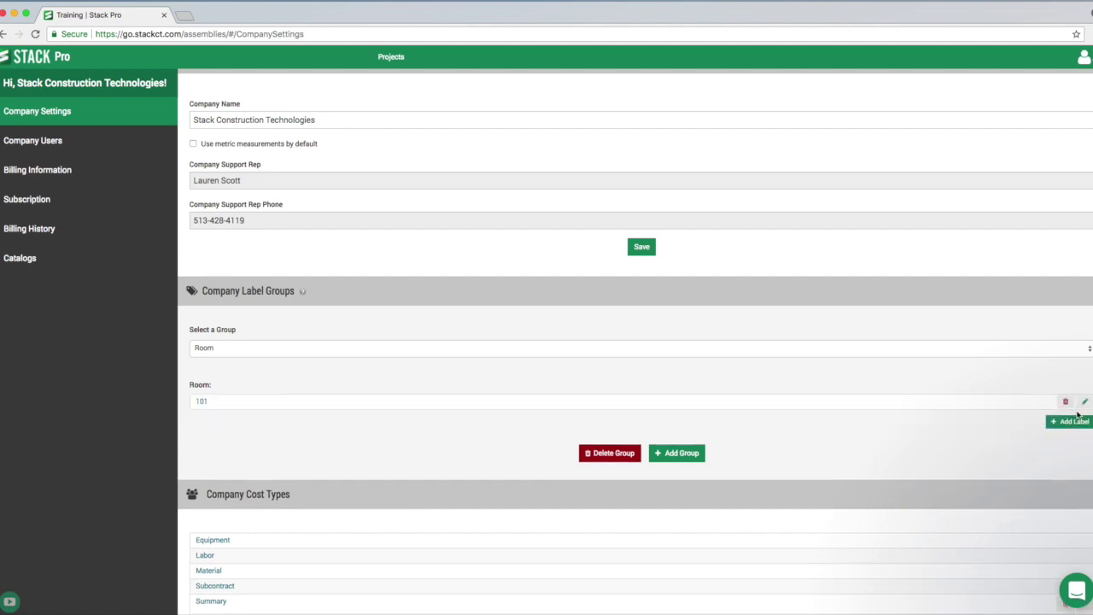
# Add labels 102 and 103 to Room, then go to the projects page.
pyautogui.click(1067, 421)
pyautogui.write('102')
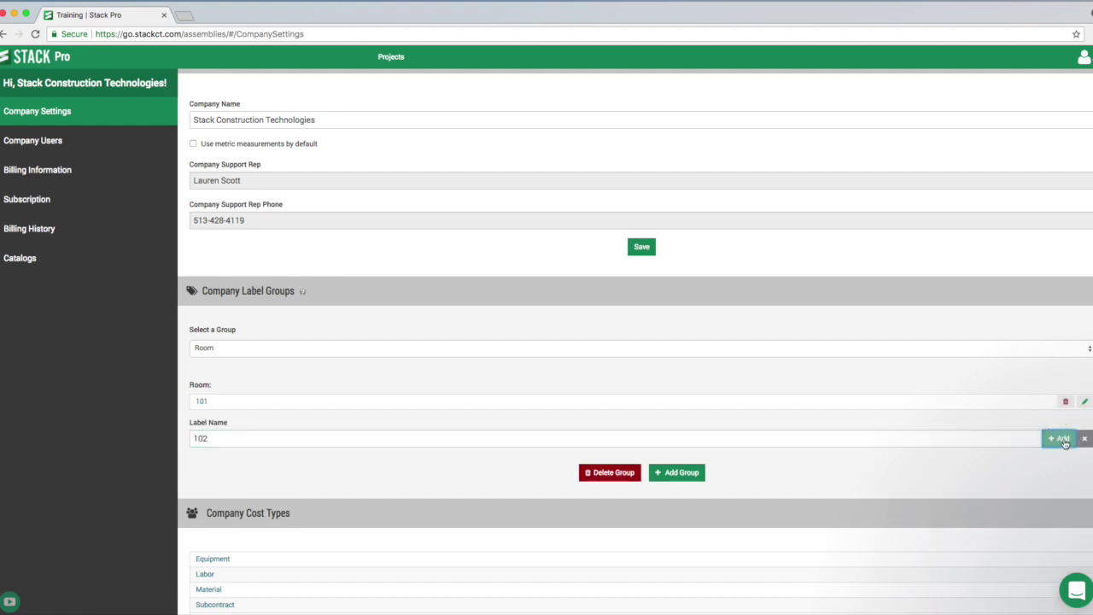
pyautogui.click(1071, 436)
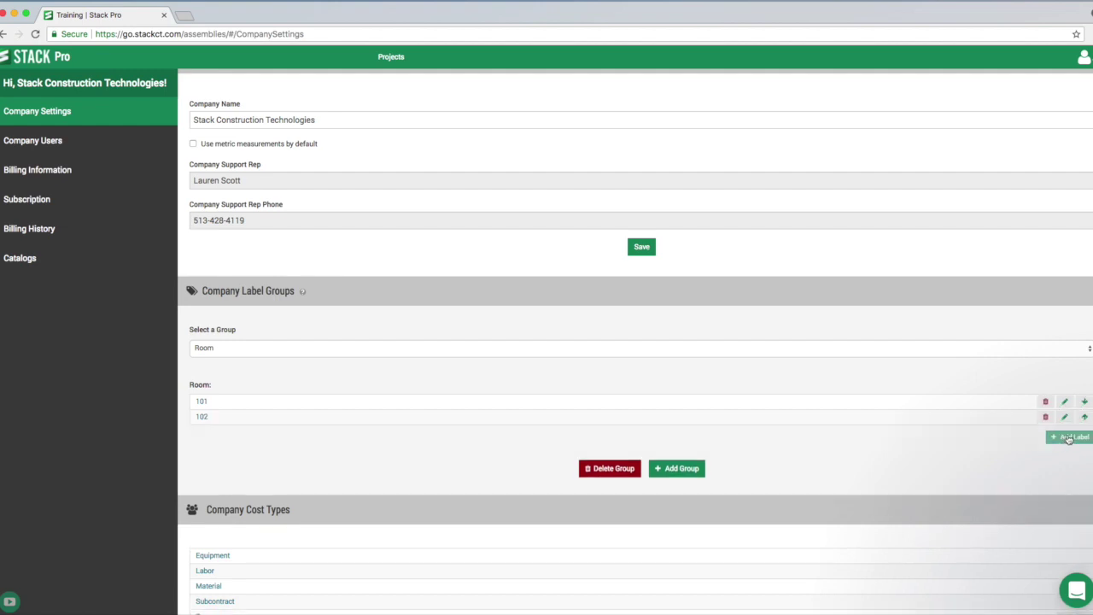
pyautogui.click(1067, 437)
pyautogui.write('103')
pyautogui.scroll(1, 1063, 461)
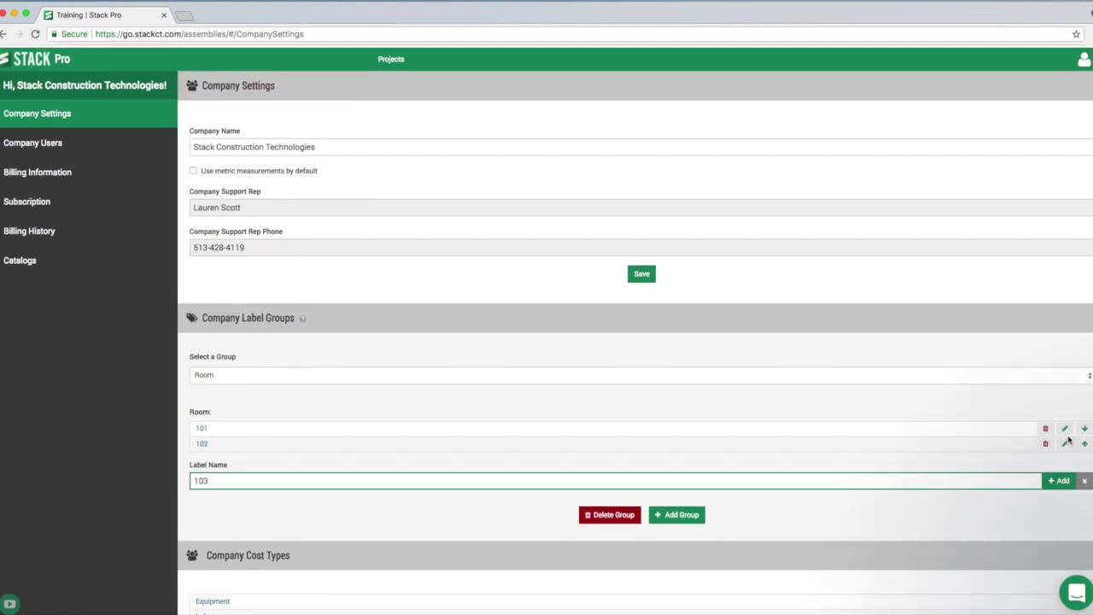
pyautogui.click(1060, 480)
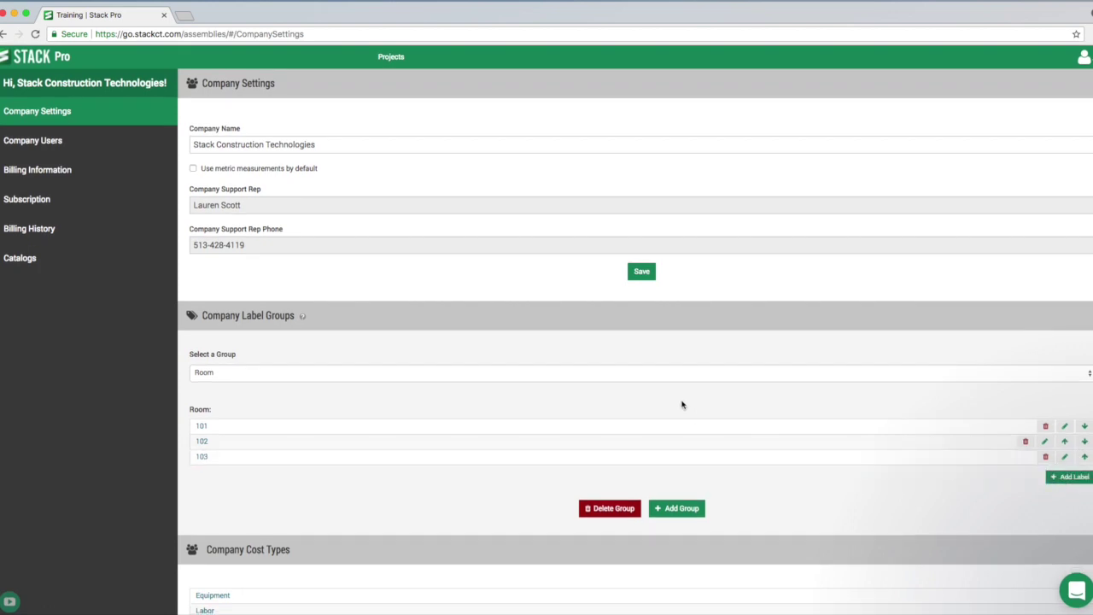
pyautogui.click(671, 508)
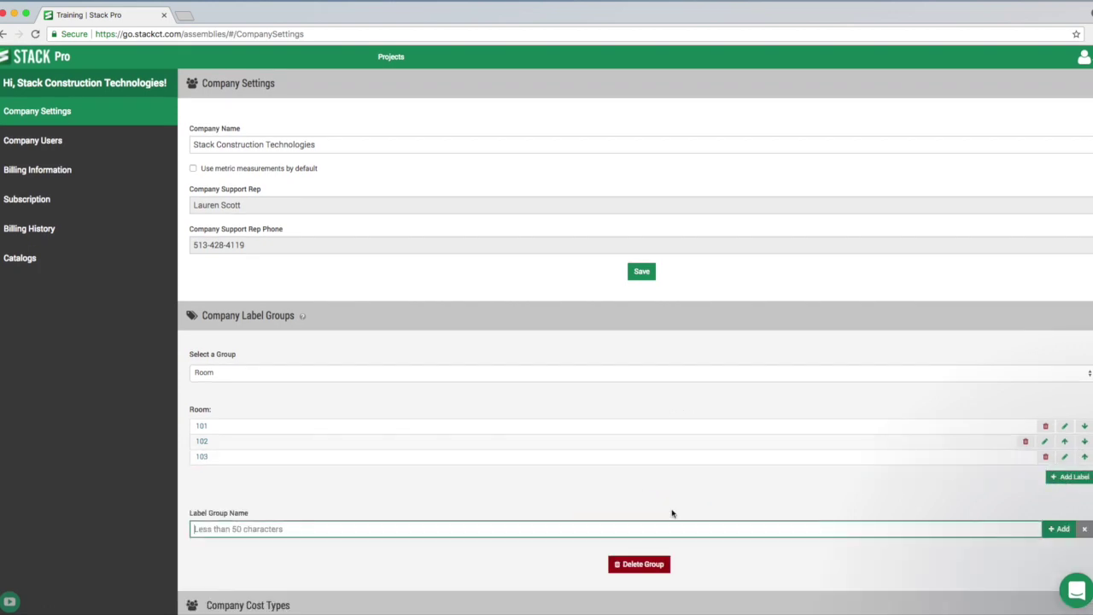
pyautogui.click(392, 63)
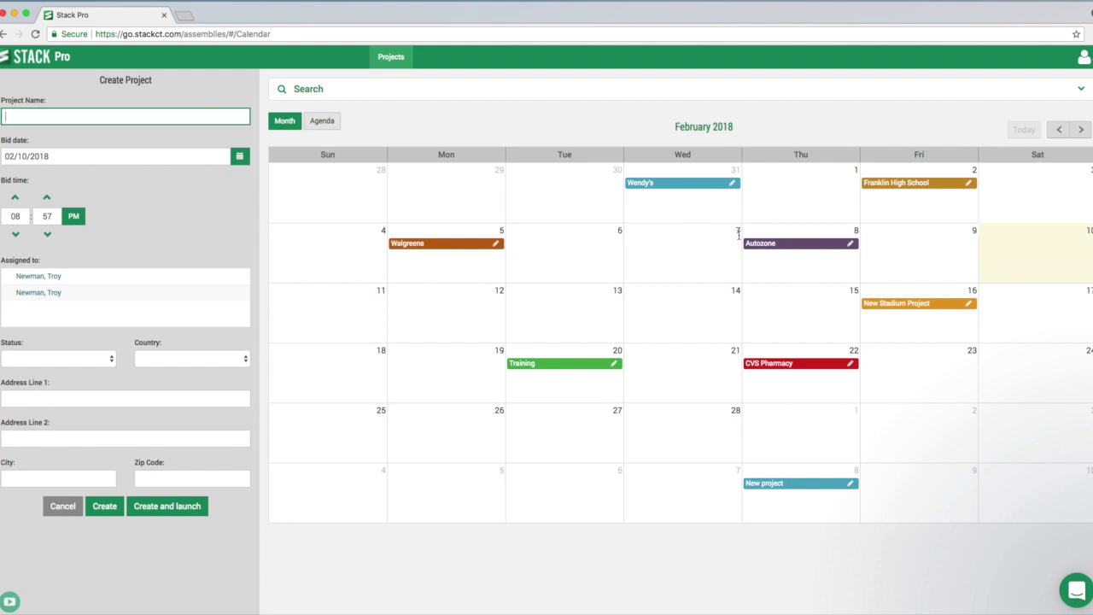
# Open sheet A-1 of the Autozone project and select the purple Vinyl area.
pyautogui.click(783, 244)
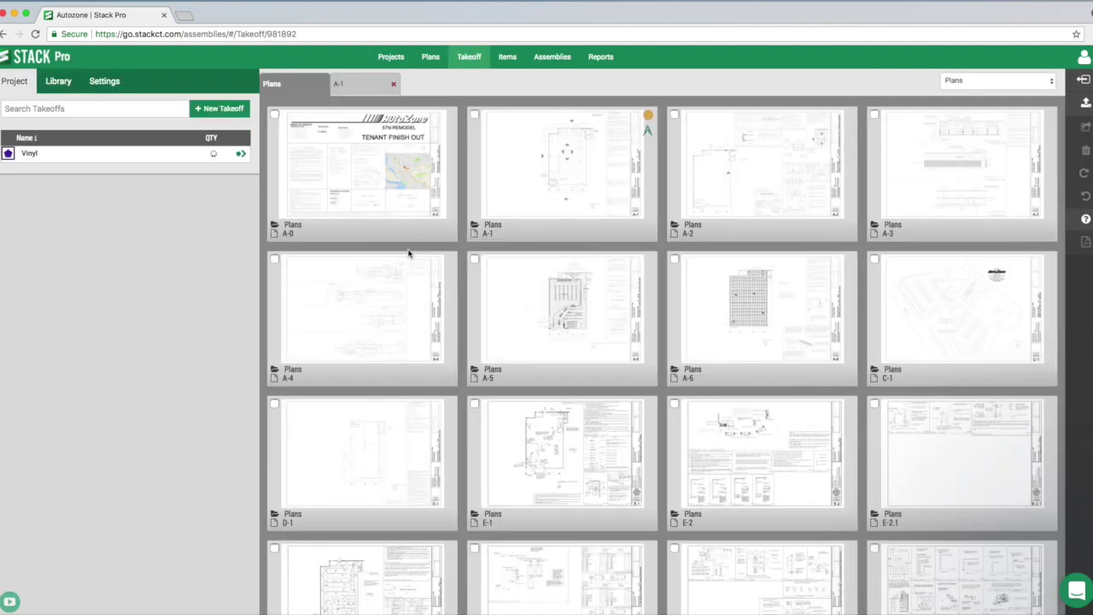
pyautogui.click(561, 165)
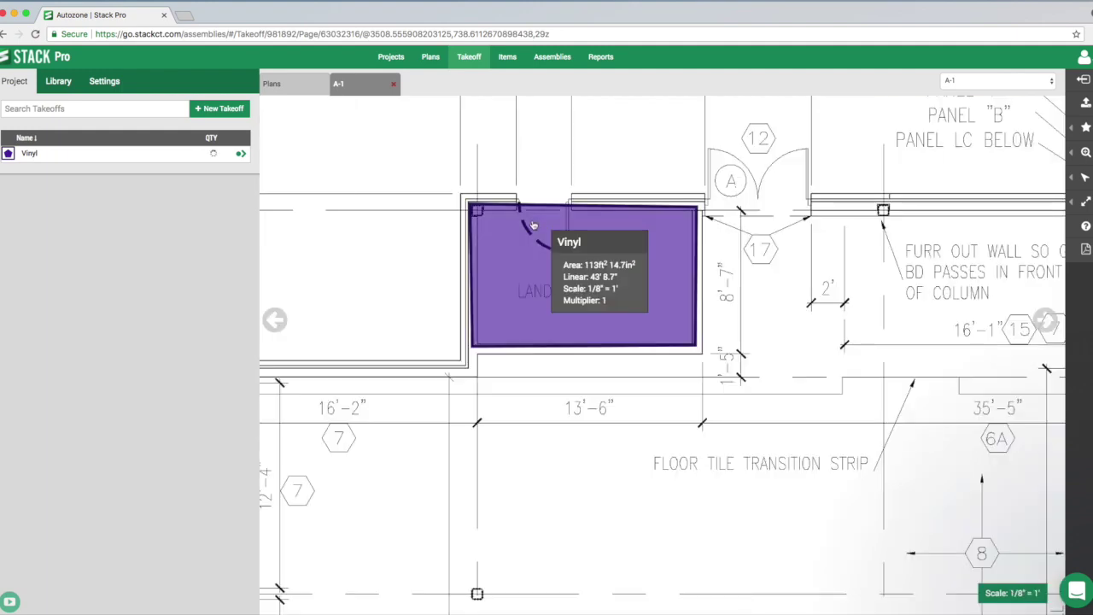
pyautogui.moveTo(1084, 176)
pyautogui.click(1012, 176)
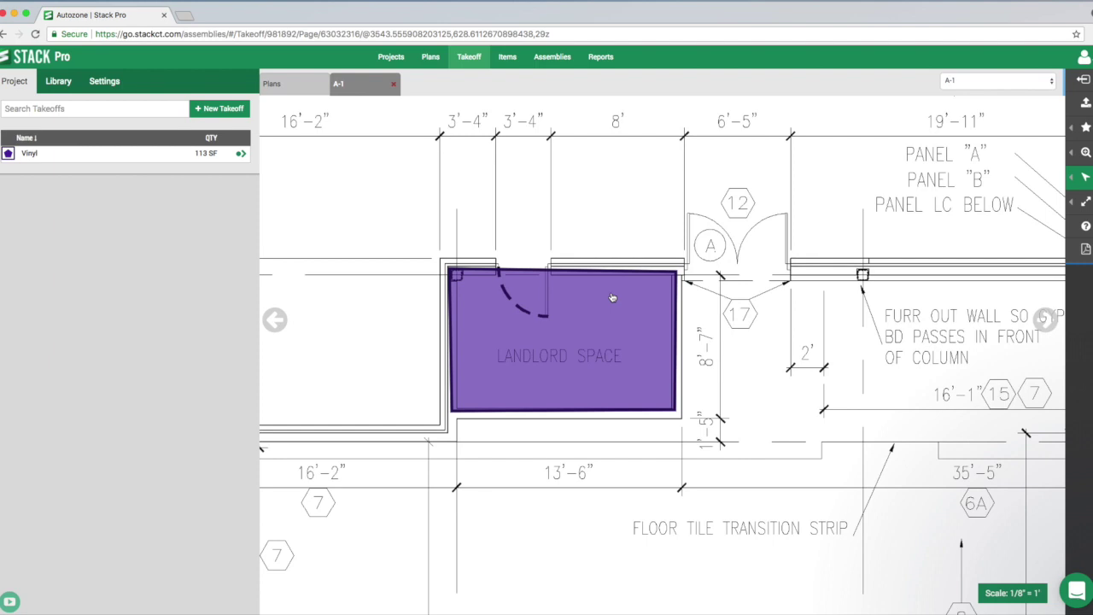
pyautogui.moveTo(1085, 177)
pyautogui.click(1006, 199)
pyautogui.moveTo(446, 236); pyautogui.dragTo(653, 448)
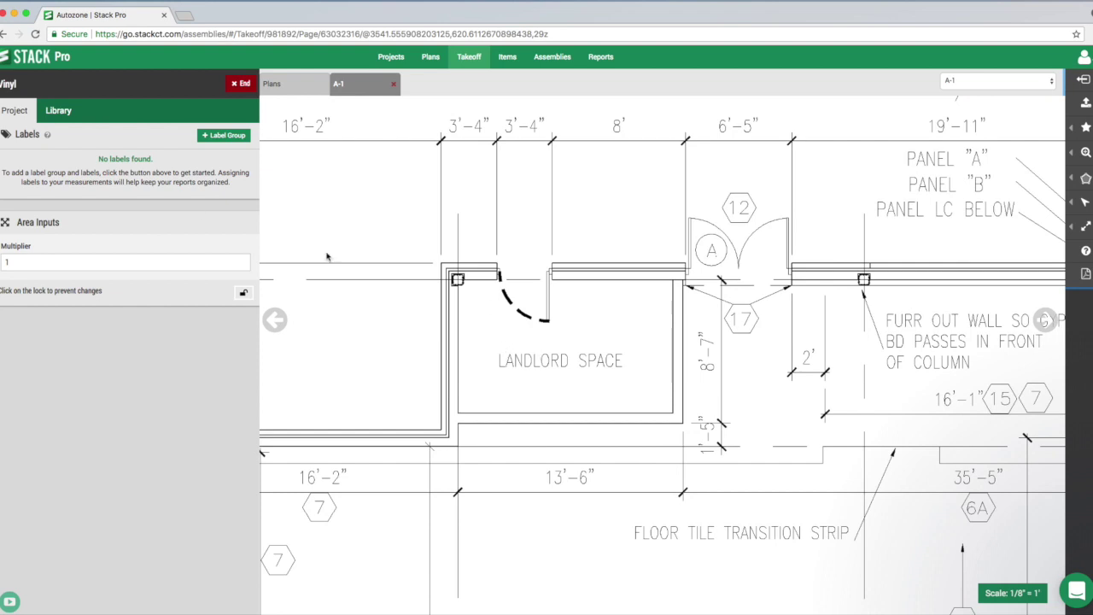
pyautogui.click(239, 82)
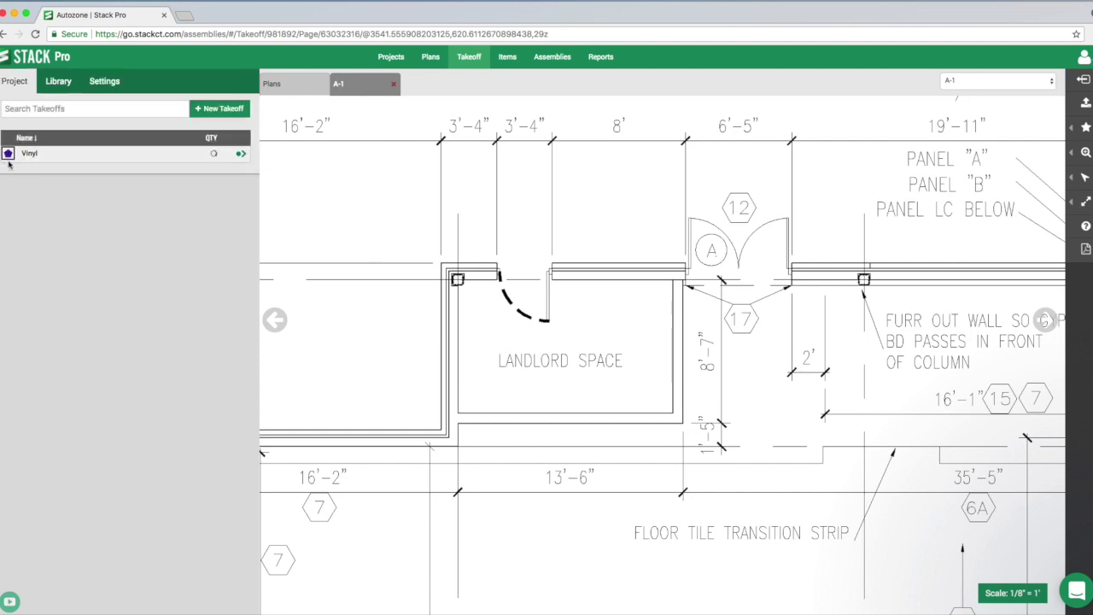
# Add the Room label group from the library to the Vinyl takeoff.
pyautogui.click(241, 156)
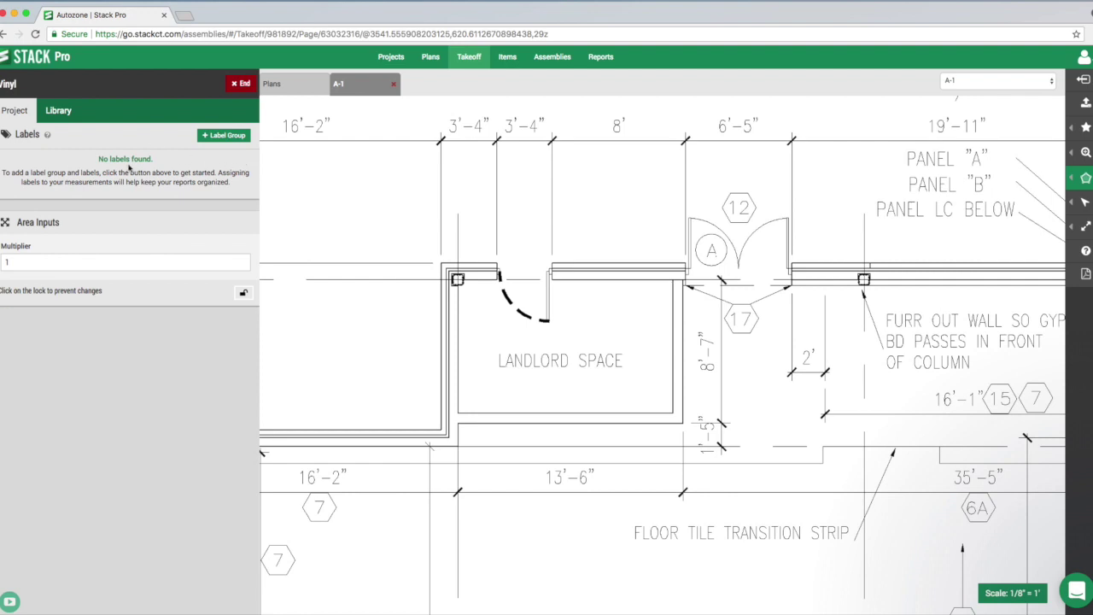
pyautogui.click(65, 118)
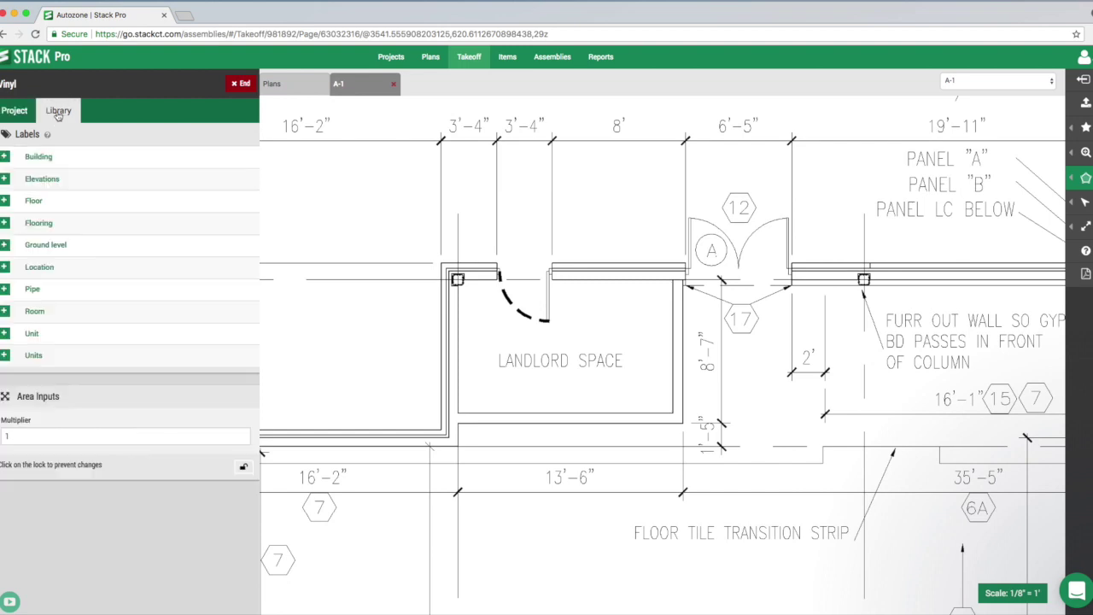
pyautogui.click(5, 311)
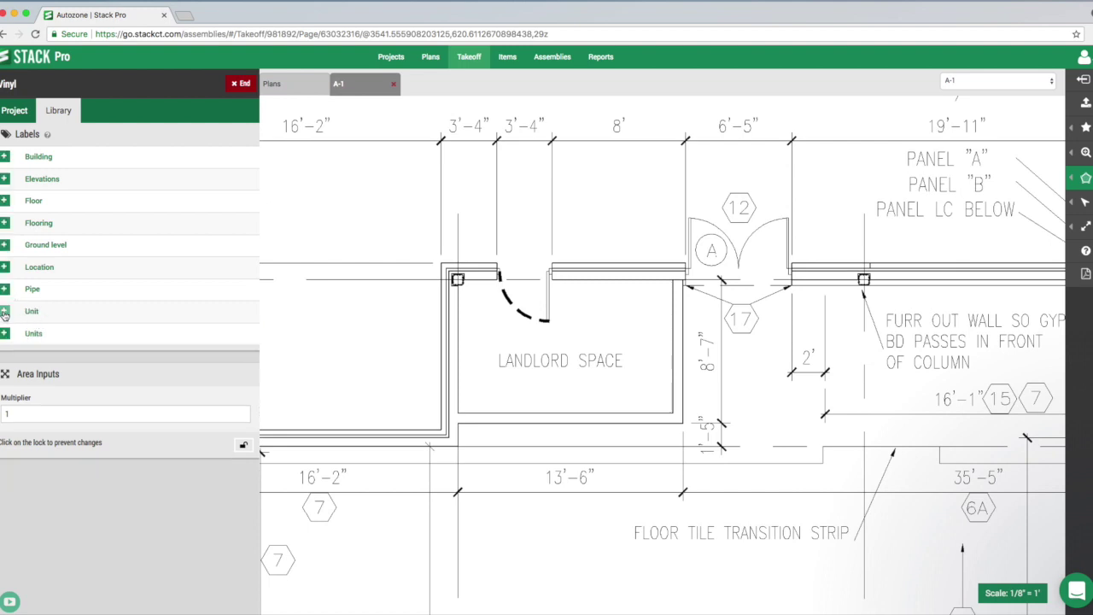
# Set the Vinyl takeoff's Room label to 101.
pyautogui.click(17, 110)
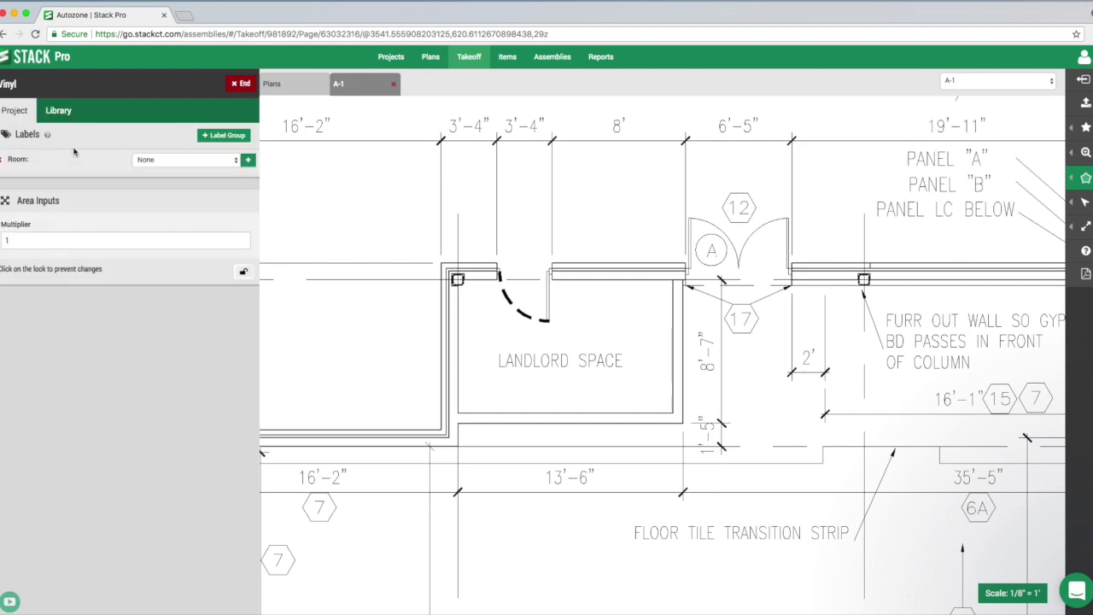
pyautogui.click(160, 161)
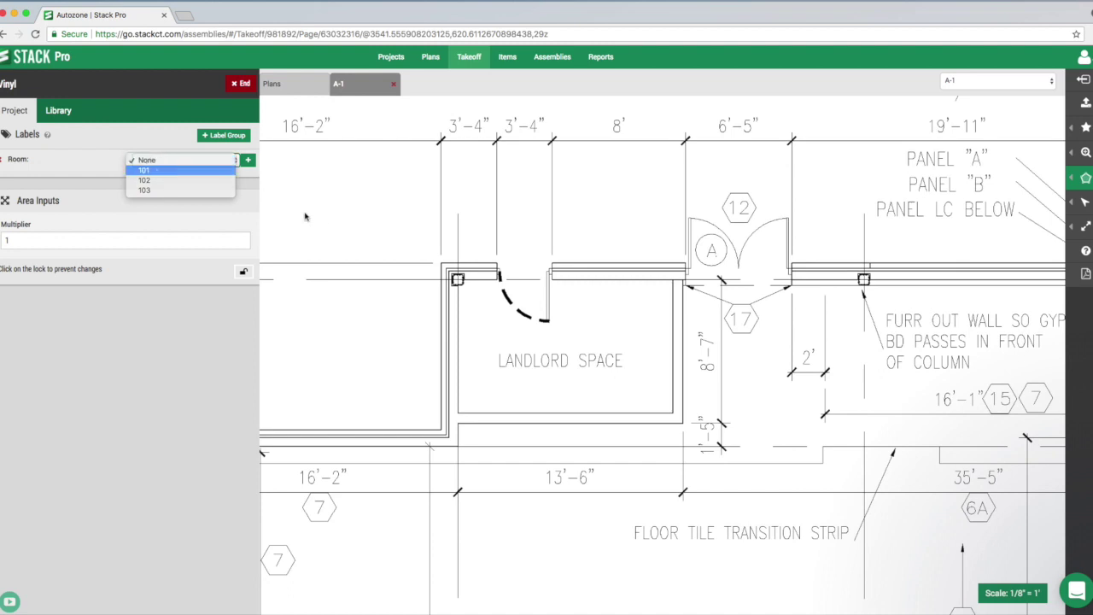
pyautogui.click(145, 169)
# Outline the Landlord Space by its four corners and finish the Vinyl takeoff.
pyautogui.click(458, 277)
pyautogui.click(683, 276)
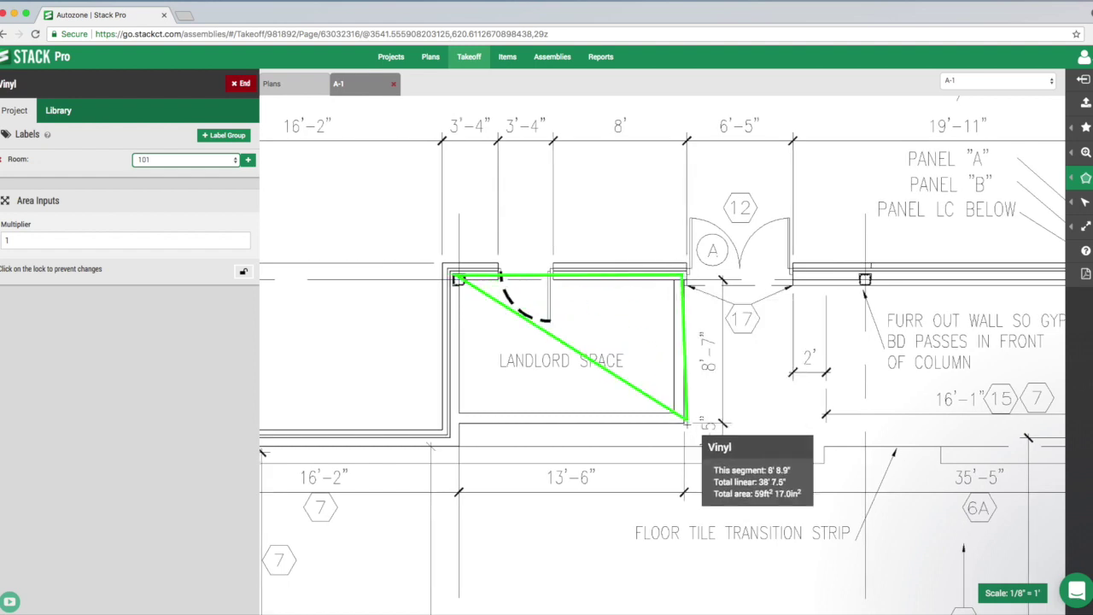
pyautogui.click(684, 422)
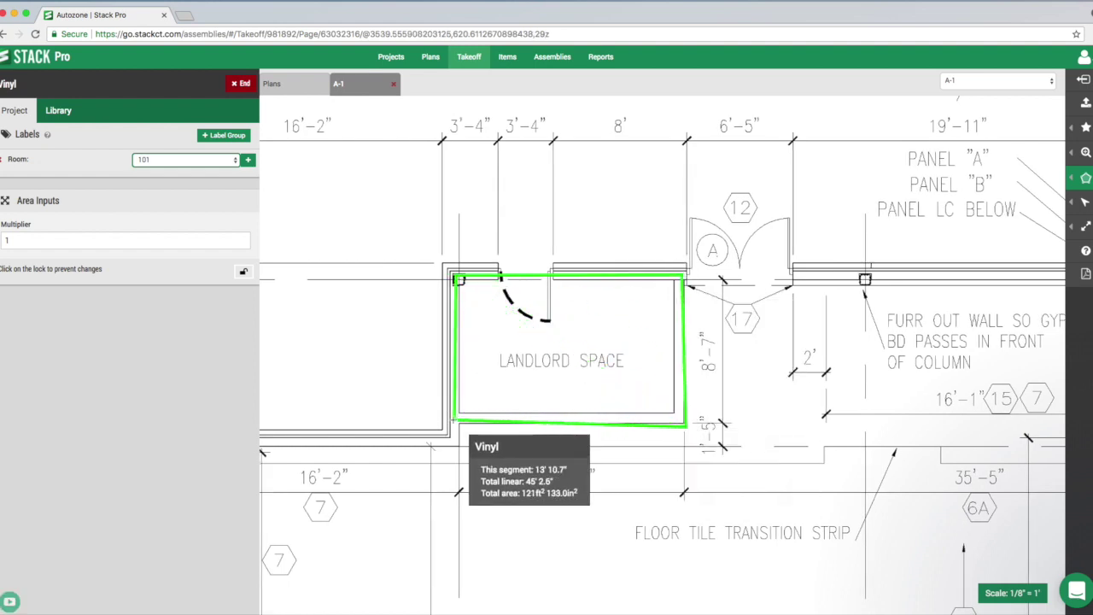
pyautogui.doubleClick(454, 419)
pyautogui.hscroll(2, 734, 344)
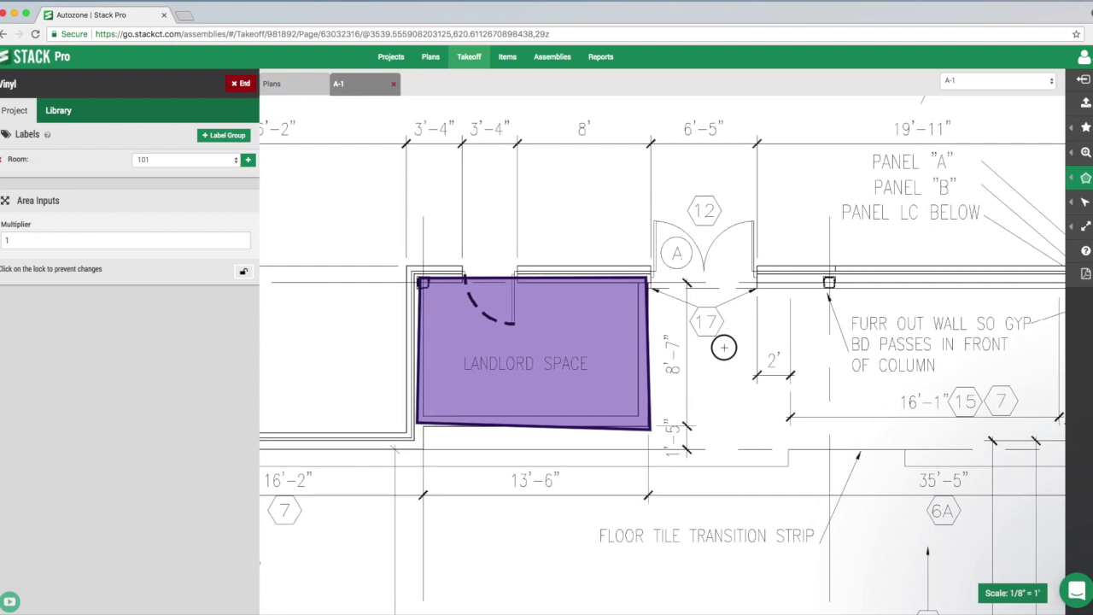
pyautogui.hscroll(3, 722, 344)
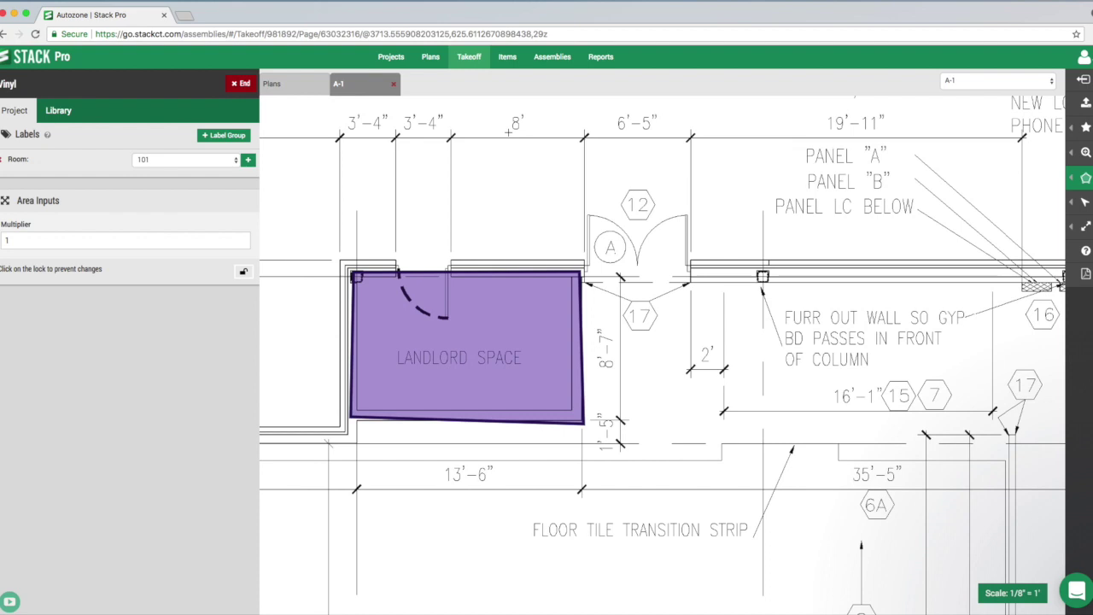
pyautogui.click(240, 83)
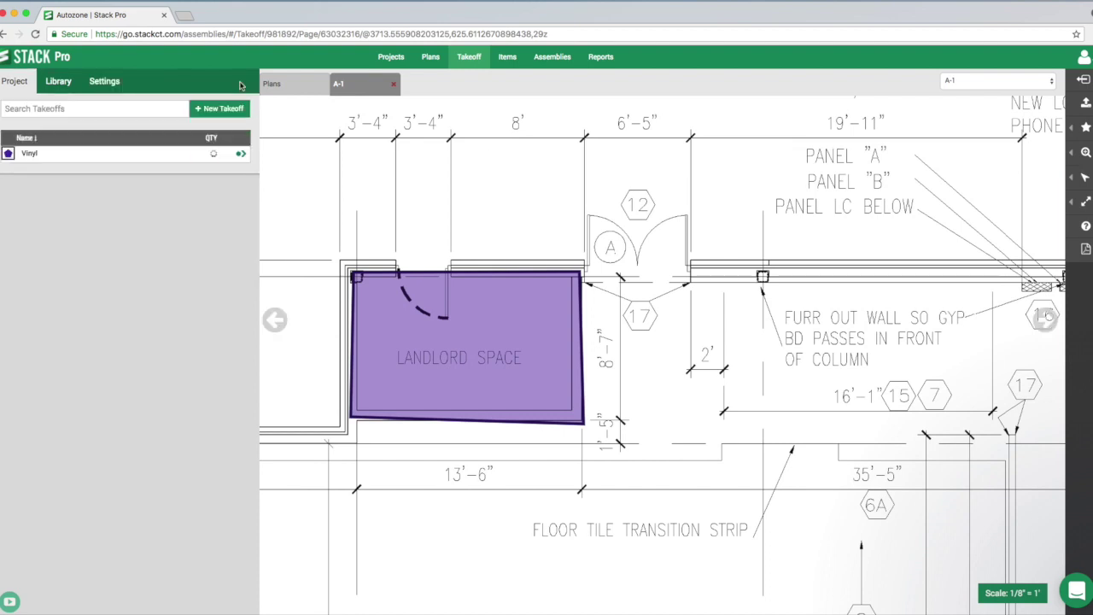
# Open sheet E-2 and frame the Narrow Fixture Layout undercounter wiring notes.
pyautogui.click(296, 85)
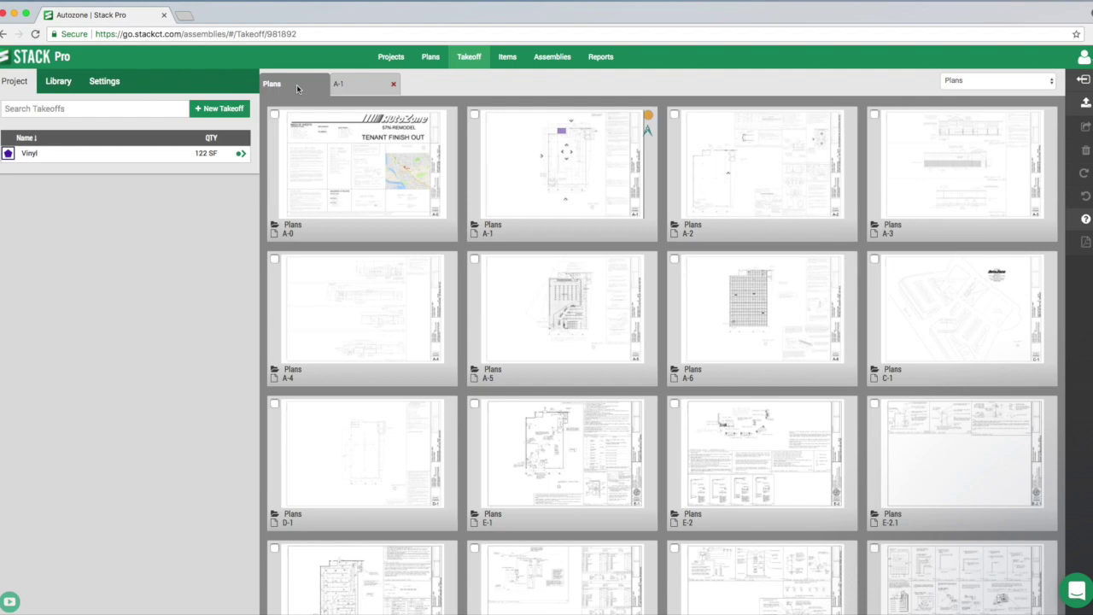
pyautogui.moveTo(843, 460)
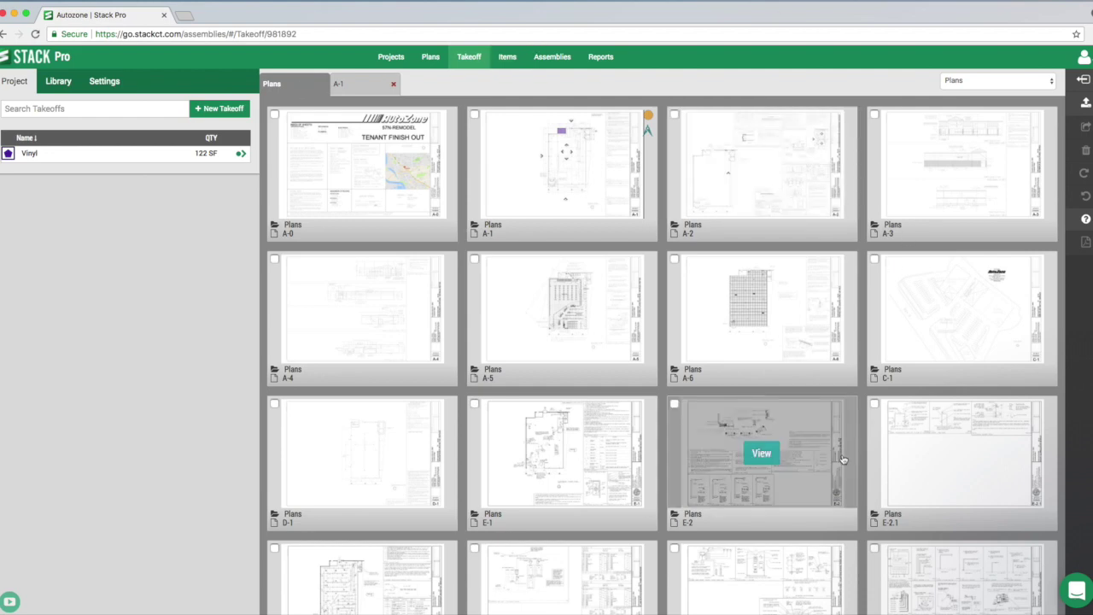
pyautogui.click(763, 455)
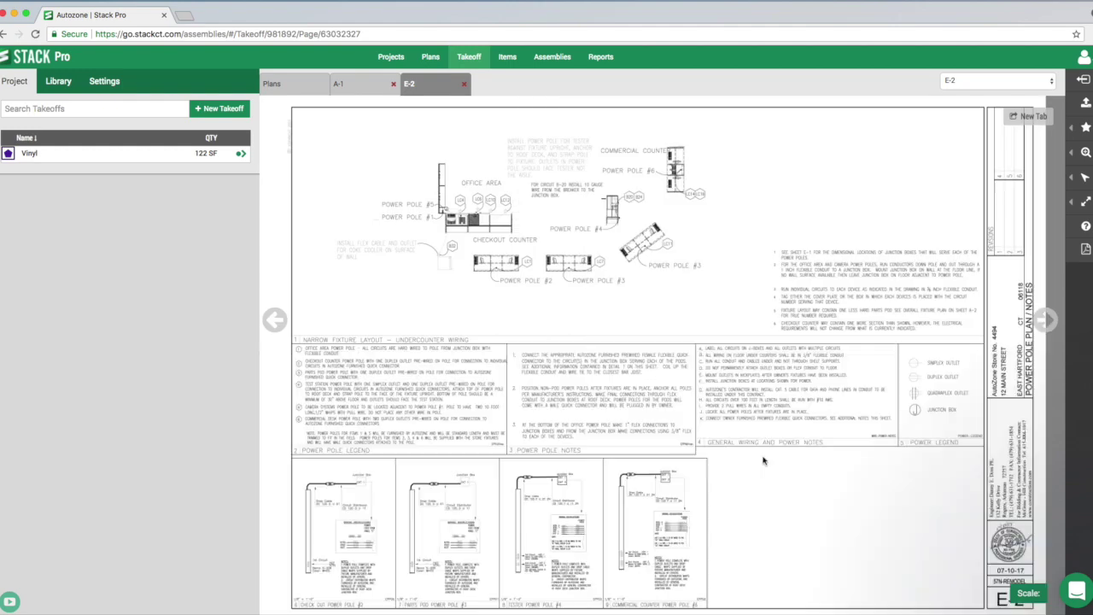
pyautogui.scroll(-3, 763, 461)
pyautogui.scroll(5, 761, 458)
pyautogui.scroll(2, 751, 363)
pyautogui.scroll(3, 752, 362)
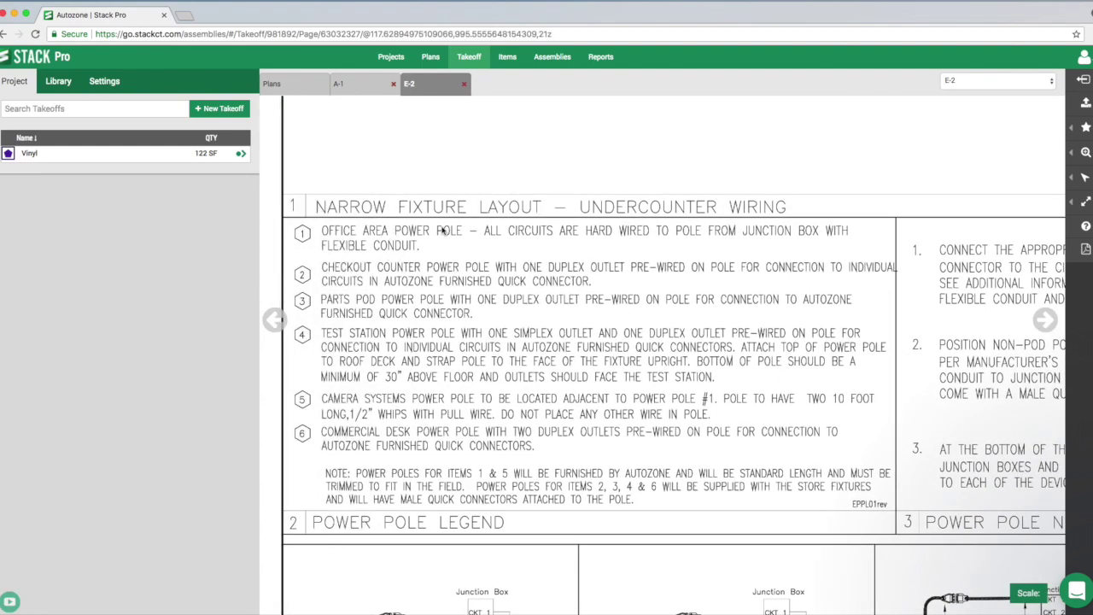
pyautogui.moveTo(461, 262); pyautogui.dragTo(500, 239)
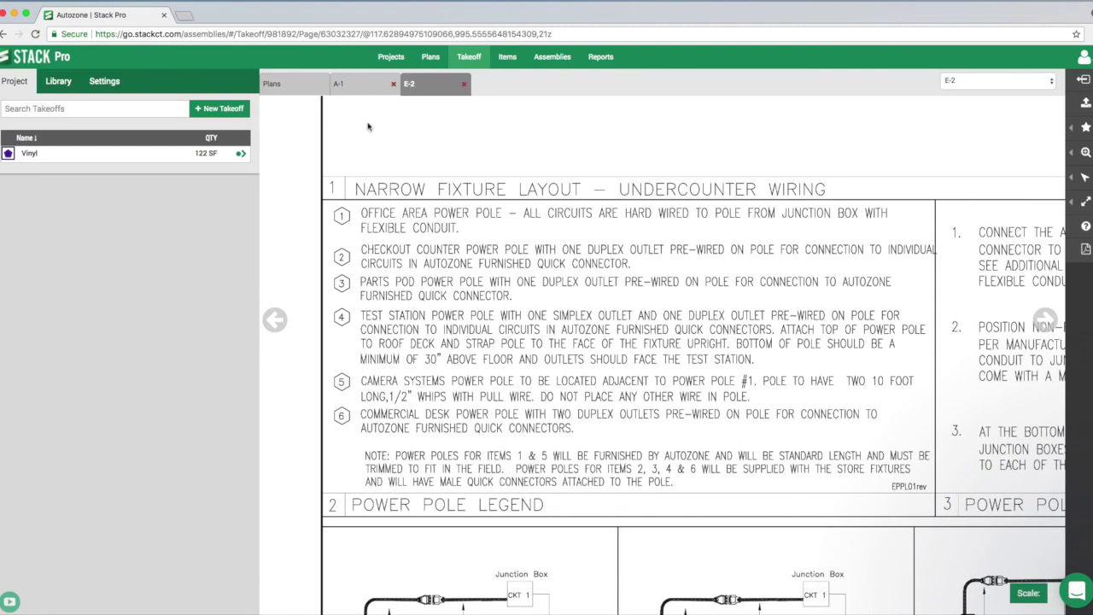
# Flip to sheet A-1 and back to E-2, bringing up the bookmark options.
pyautogui.click(339, 84)
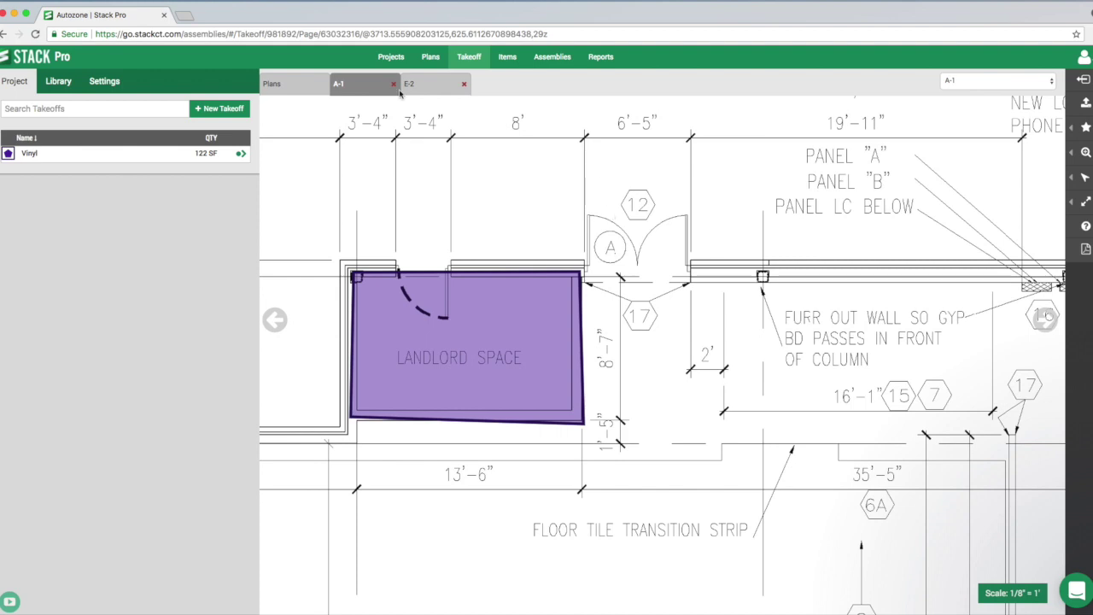
pyautogui.click(431, 89)
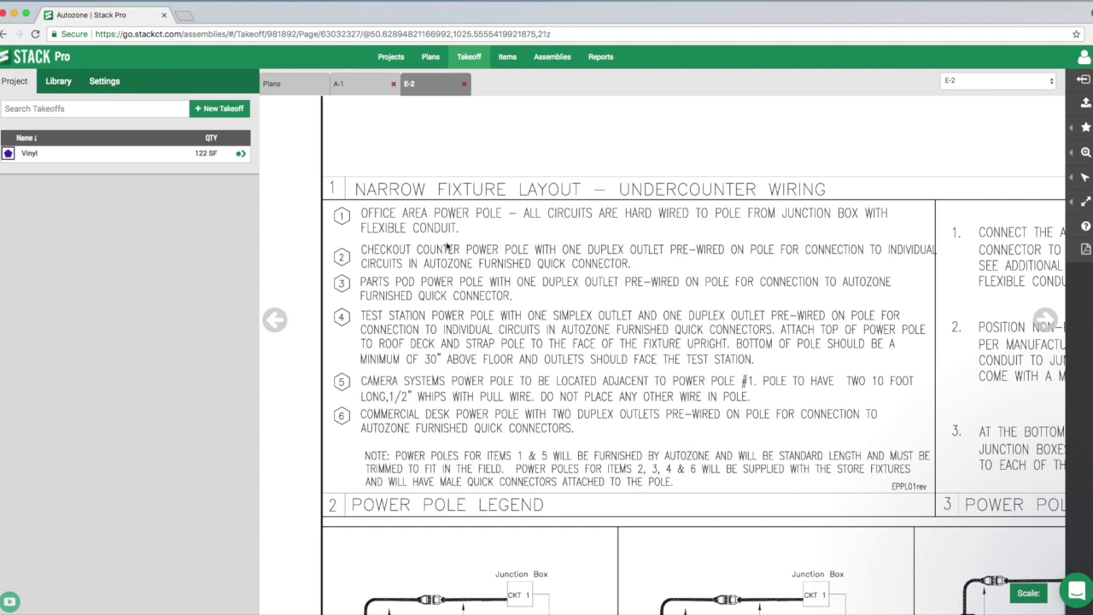
pyautogui.moveTo(1086, 129)
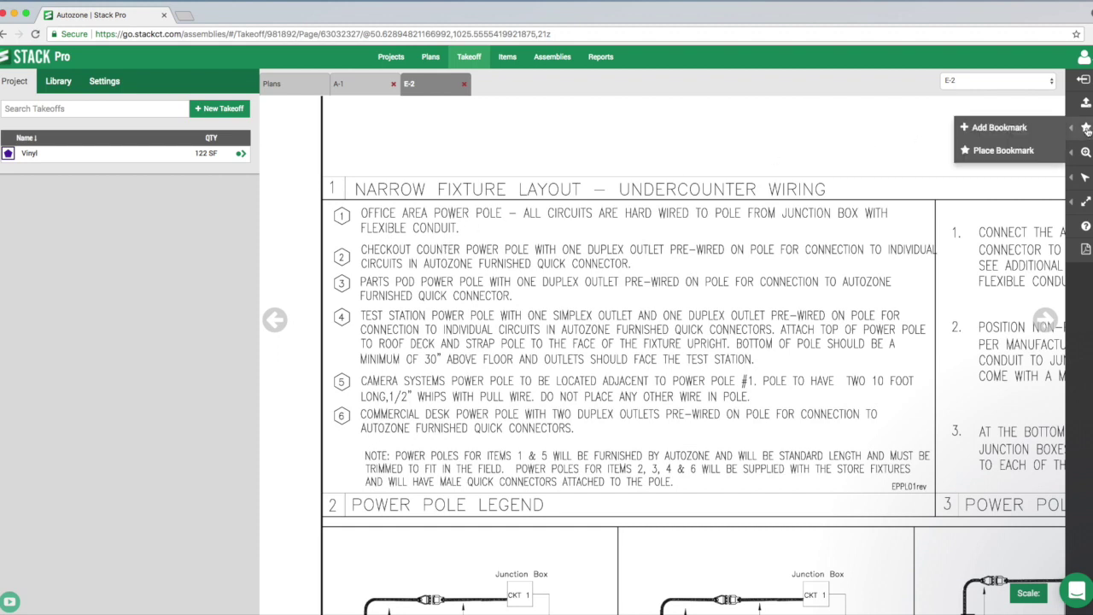
# Save the current E-2 view as a bookmark named 'Narrow Fixture'.
pyautogui.click(999, 128)
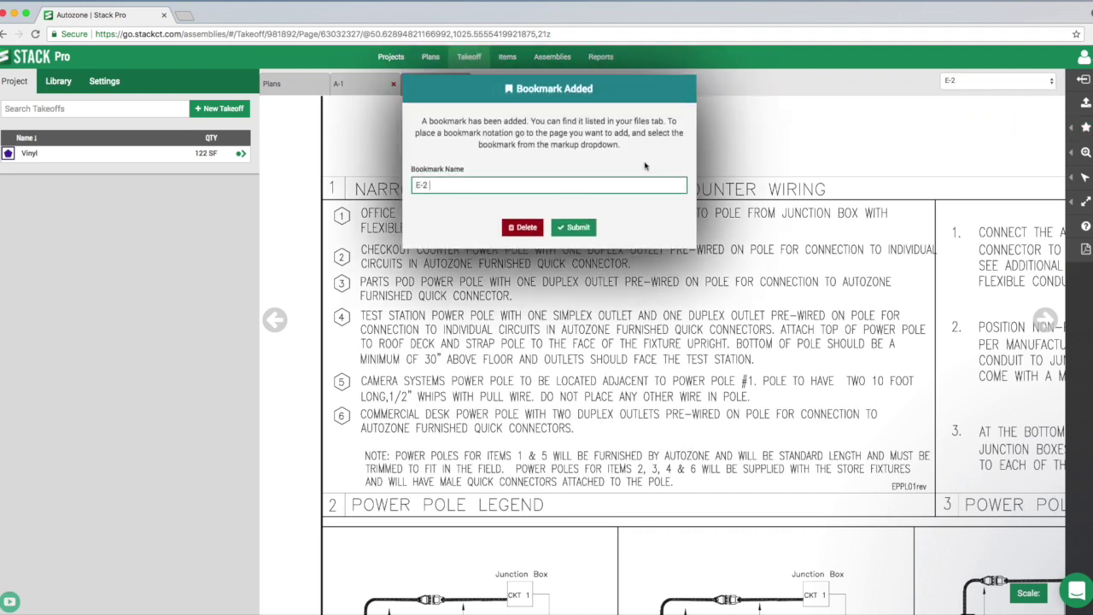
pyautogui.moveTo(482, 186); pyautogui.dragTo(369, 189)
pyautogui.write('Narrow Fixture')
pyautogui.click(573, 228)
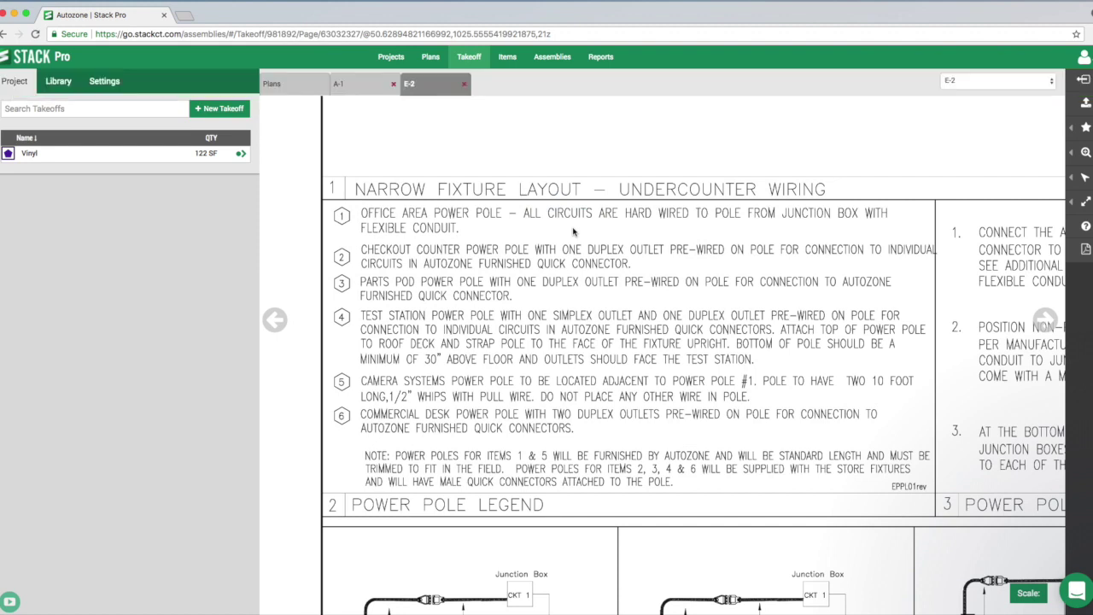
# Place the Narrow Fixture NARR marker left of tag 12 on A-1 and test the link.
pyautogui.click(367, 85)
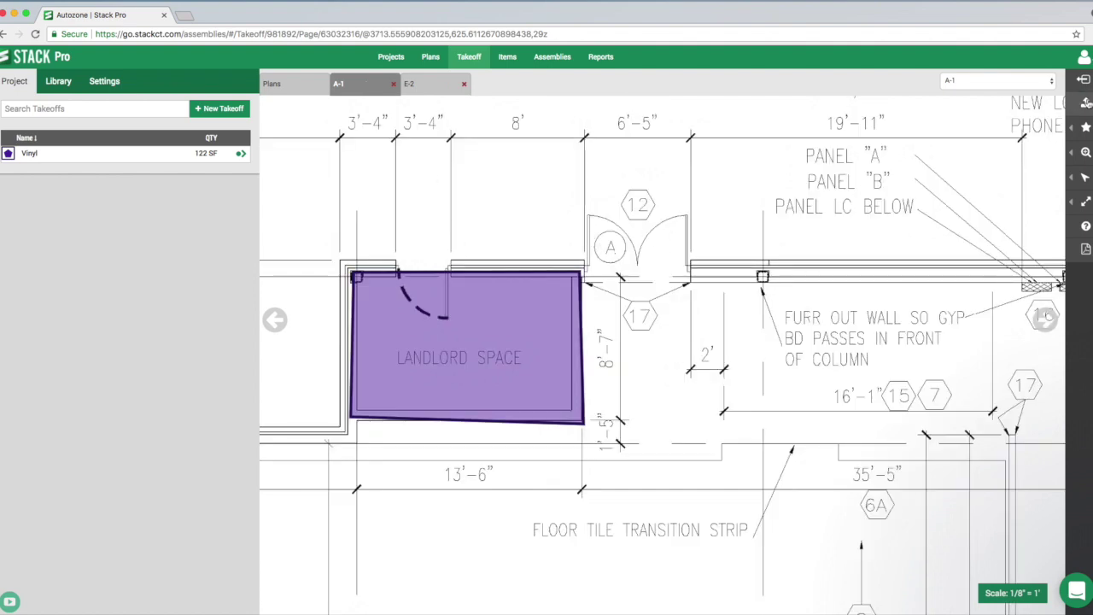
pyautogui.click(1085, 127)
pyautogui.click(1005, 151)
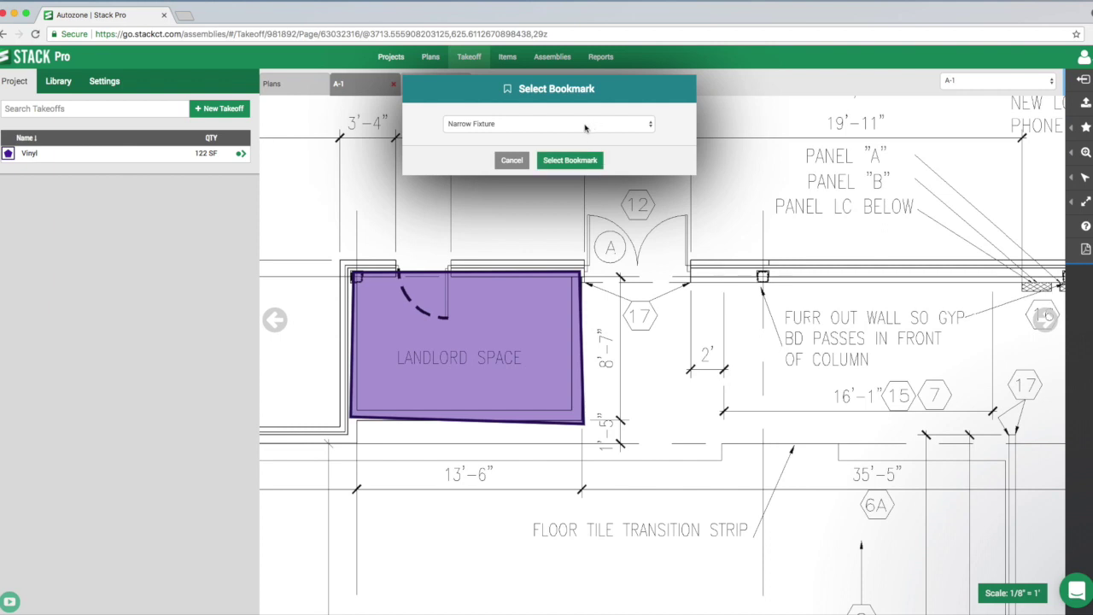
pyautogui.click(576, 161)
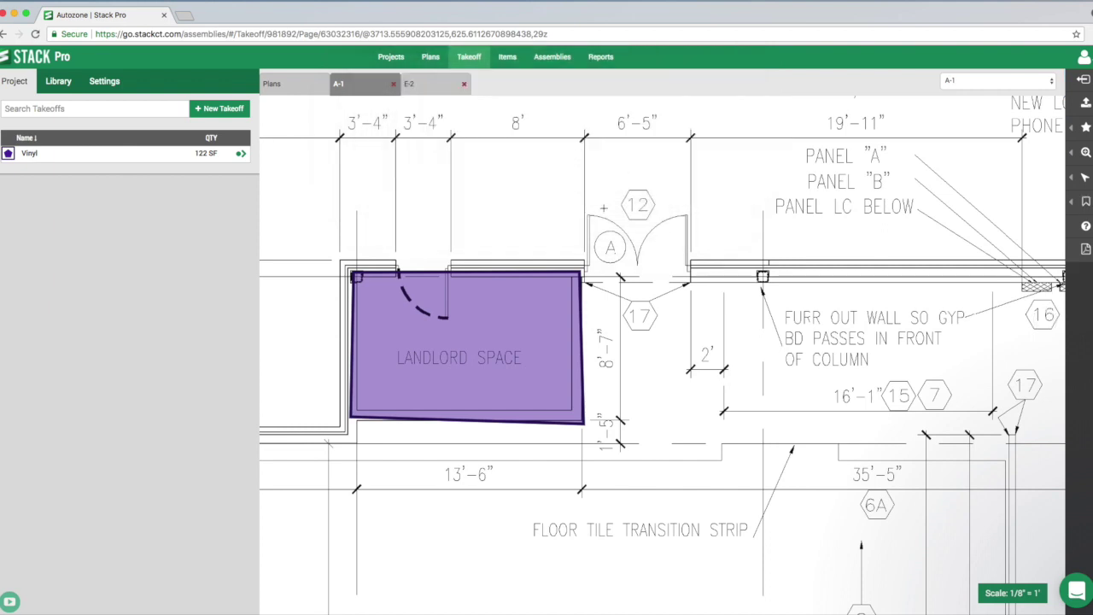
pyautogui.click(597, 205)
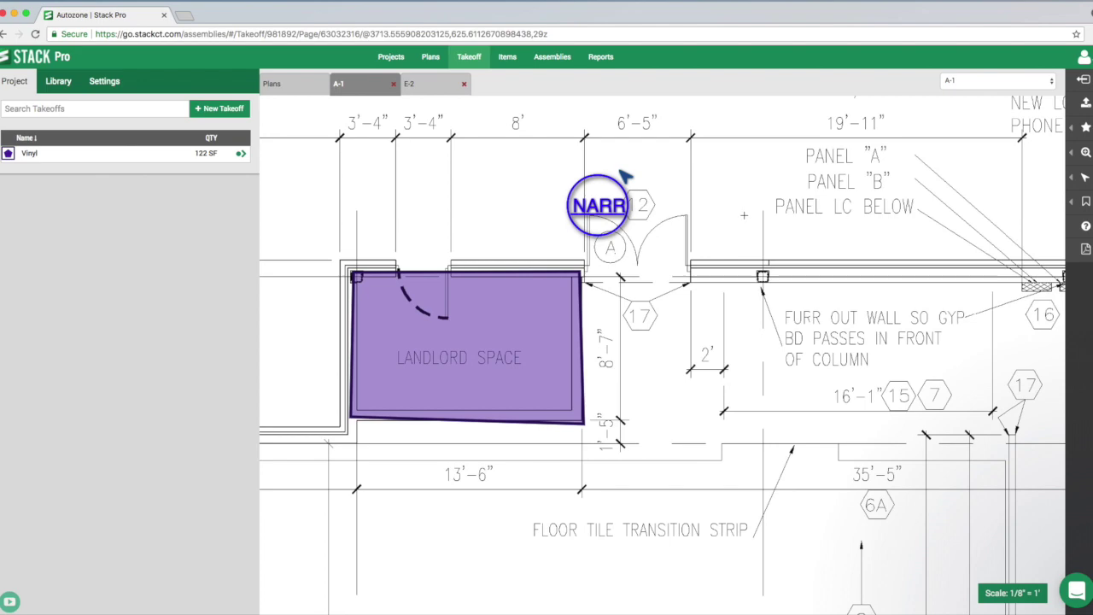
pyautogui.scroll(-3, 623, 175)
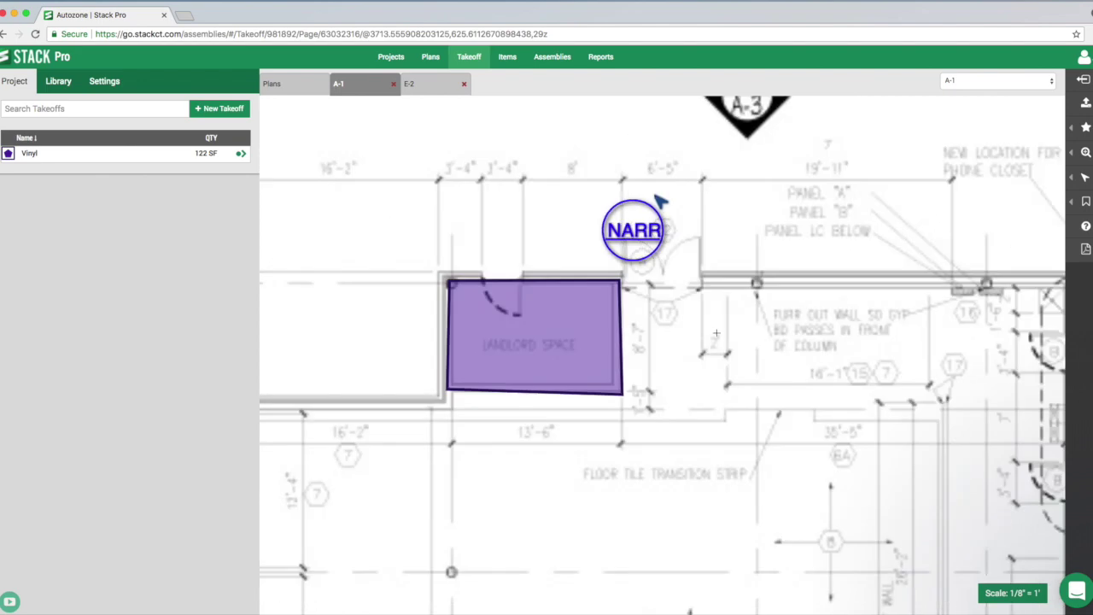
pyautogui.click(638, 232)
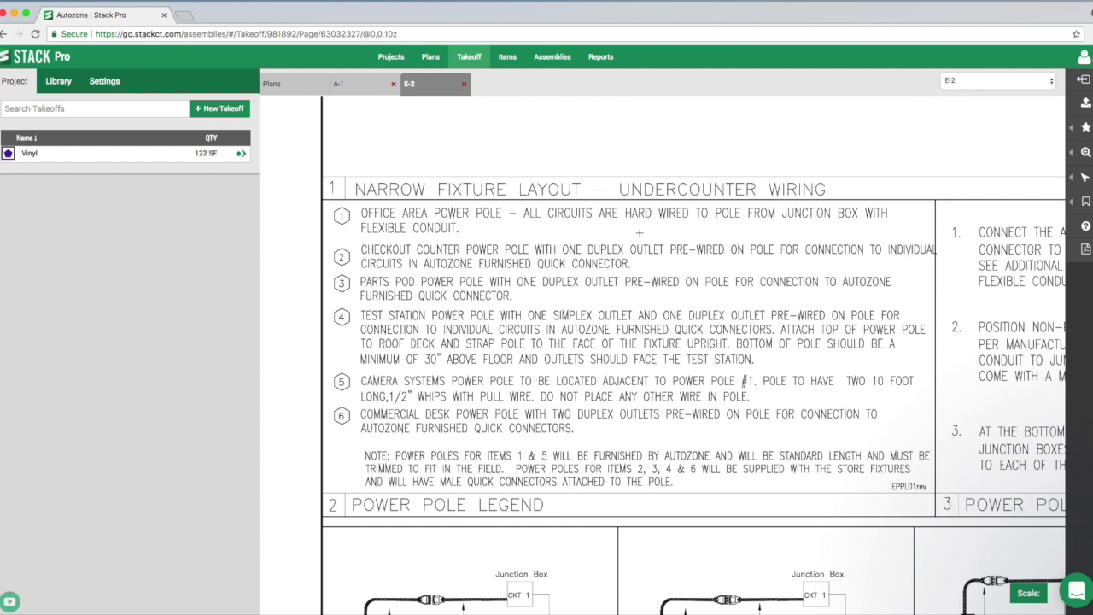
# On plan A-1, box-select the extra NARR marker beside tag 12 and delete it.
pyautogui.click(363, 84)
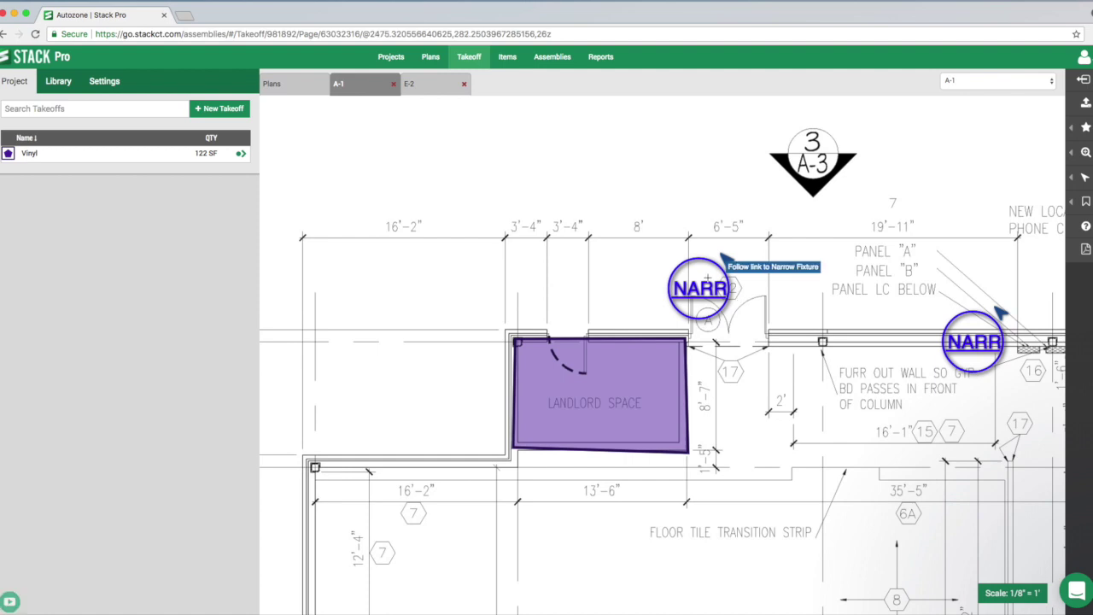
pyautogui.click(1085, 177)
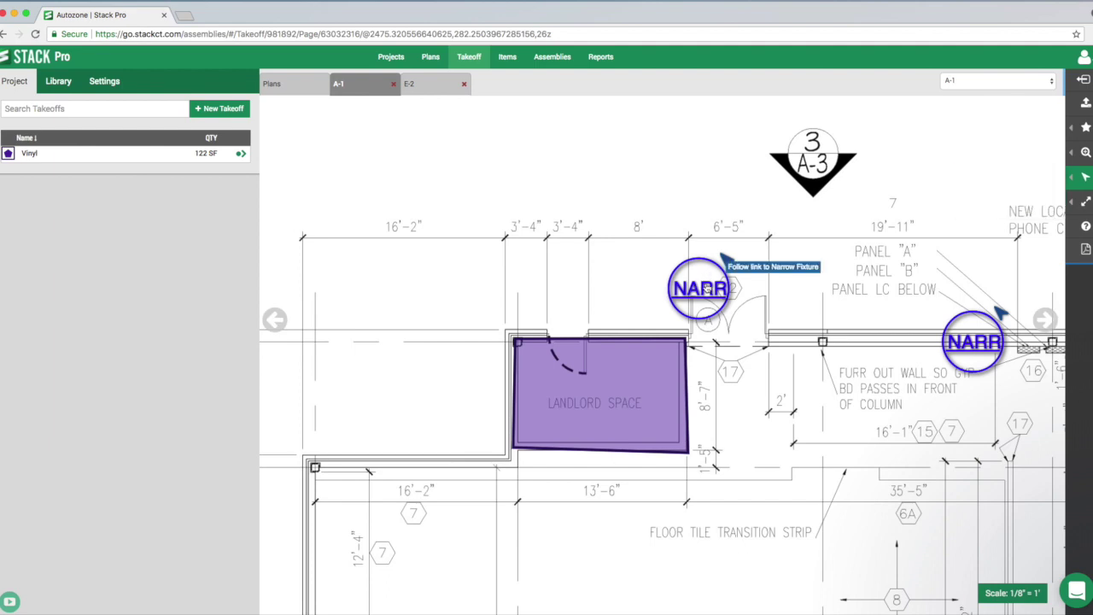
pyautogui.moveTo(1085, 177)
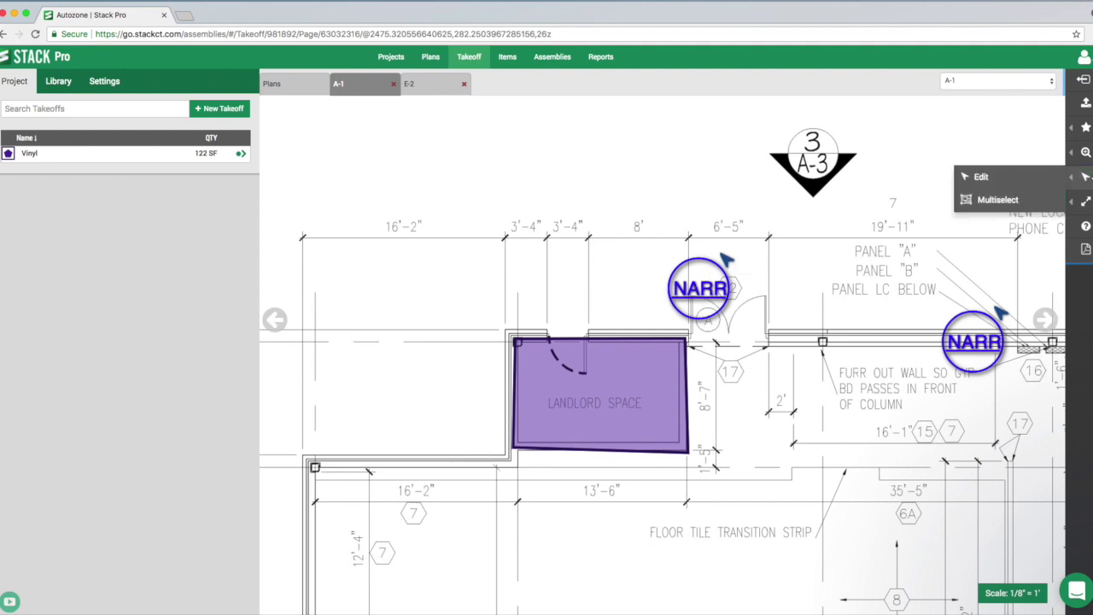
pyautogui.click(988, 202)
pyautogui.moveTo(647, 247); pyautogui.dragTo(768, 330)
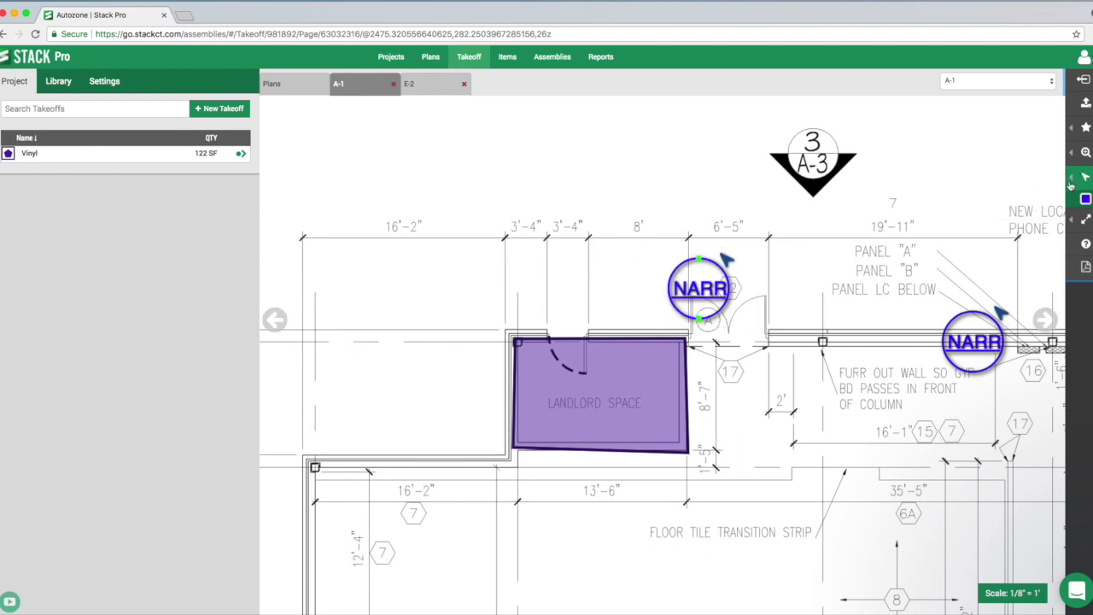
pyautogui.moveTo(1063, 185)
pyautogui.click(986, 292)
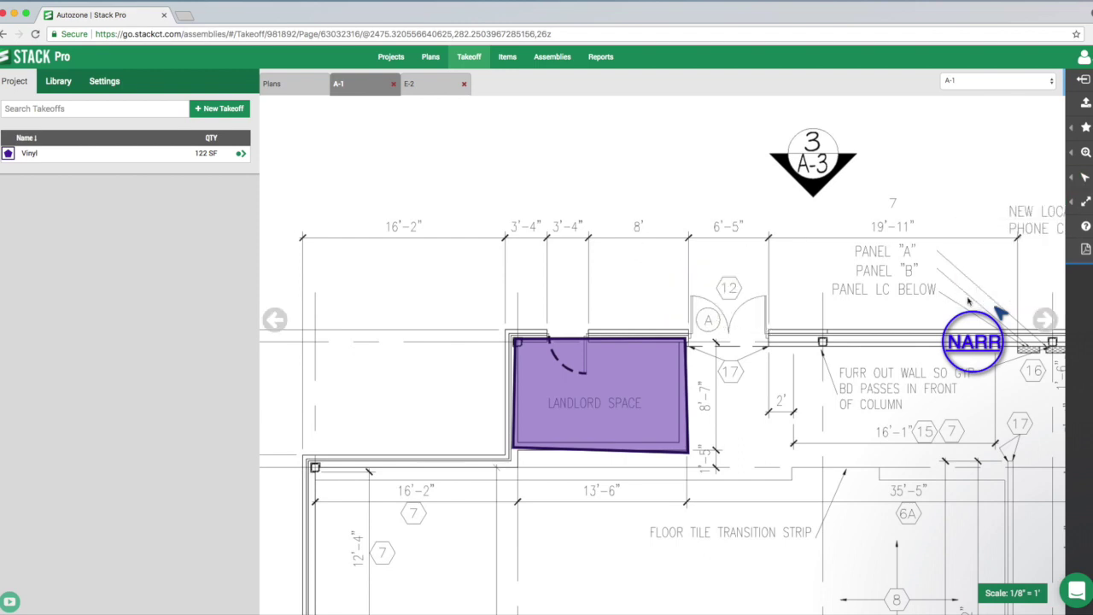
pyautogui.hscroll(-4, 870, 295)
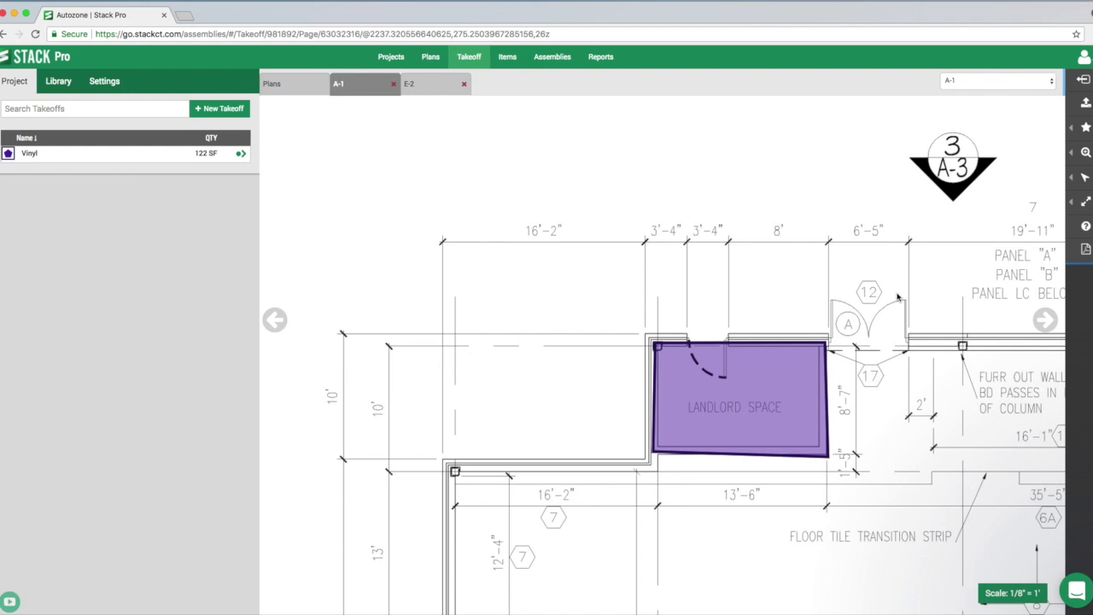
# Go to Account settings from the user menu and select the Company Name field.
pyautogui.click(1084, 60)
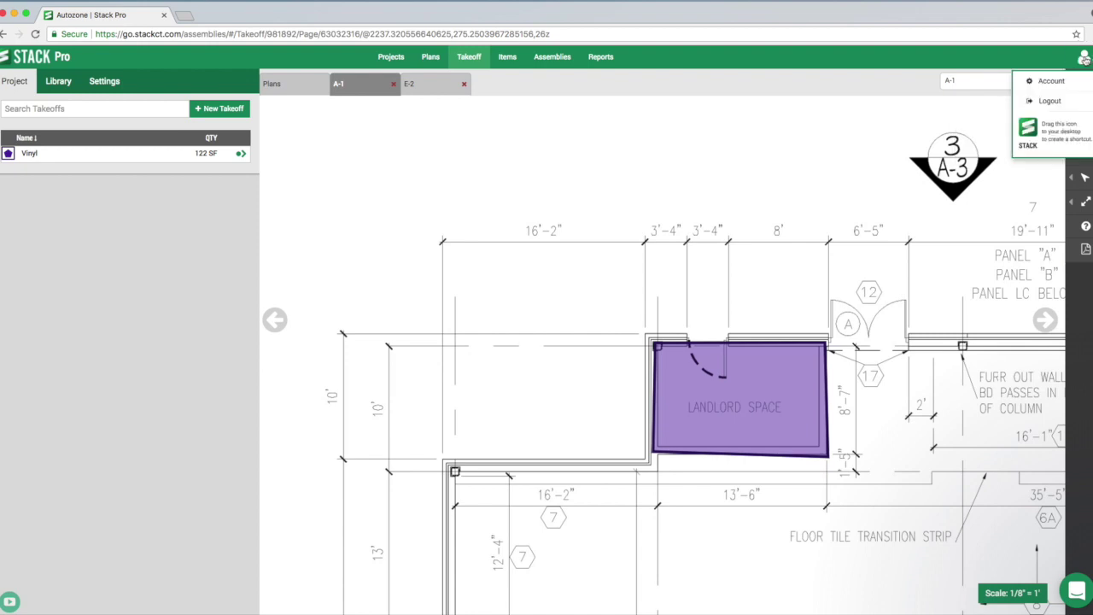
pyautogui.click(1053, 82)
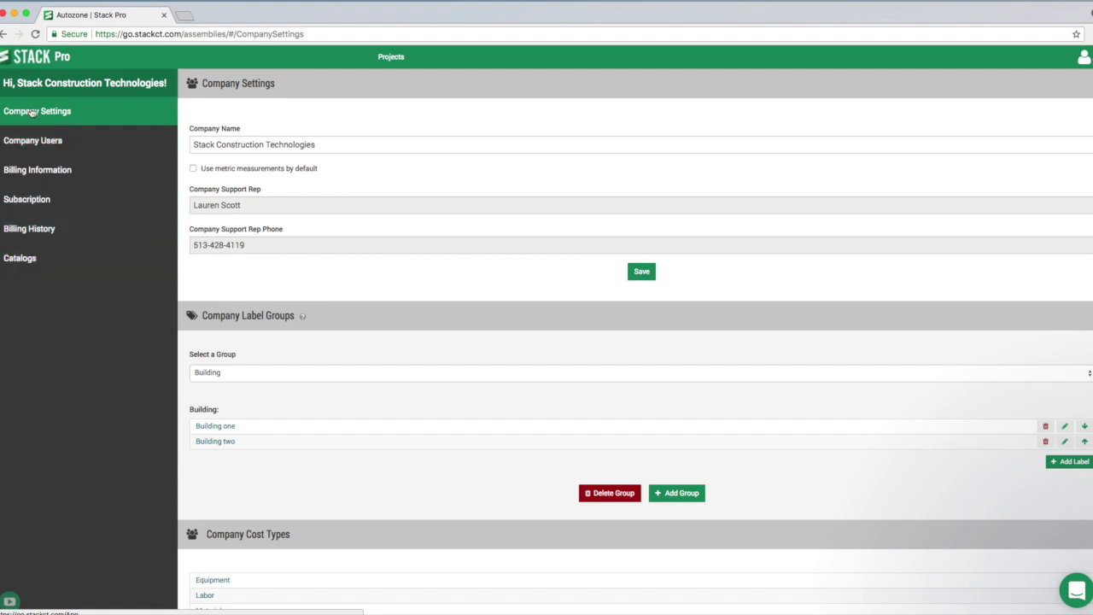
pyautogui.click(219, 143)
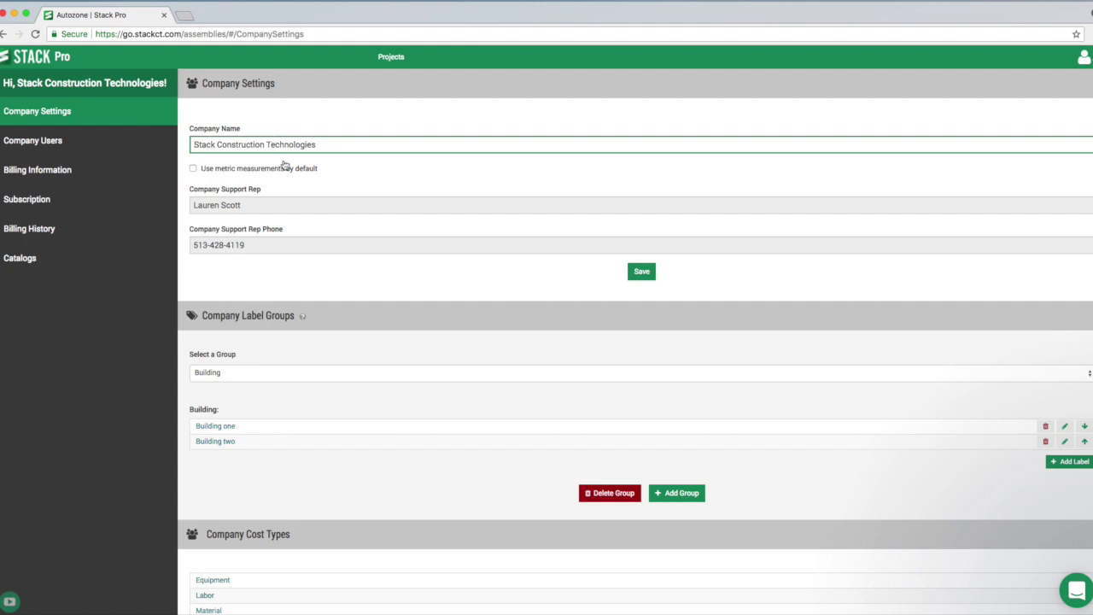
# Toggle default metric measurements on and back off, then review the label groups and cost types.
pyautogui.click(192, 169)
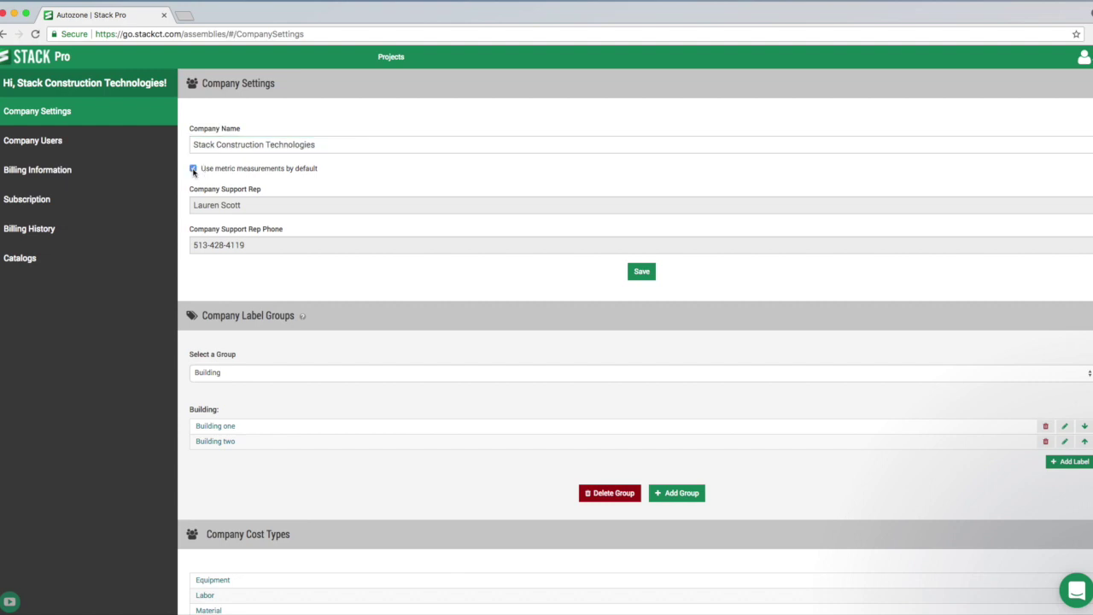
pyautogui.click(193, 169)
pyautogui.scroll(-2, 318, 305)
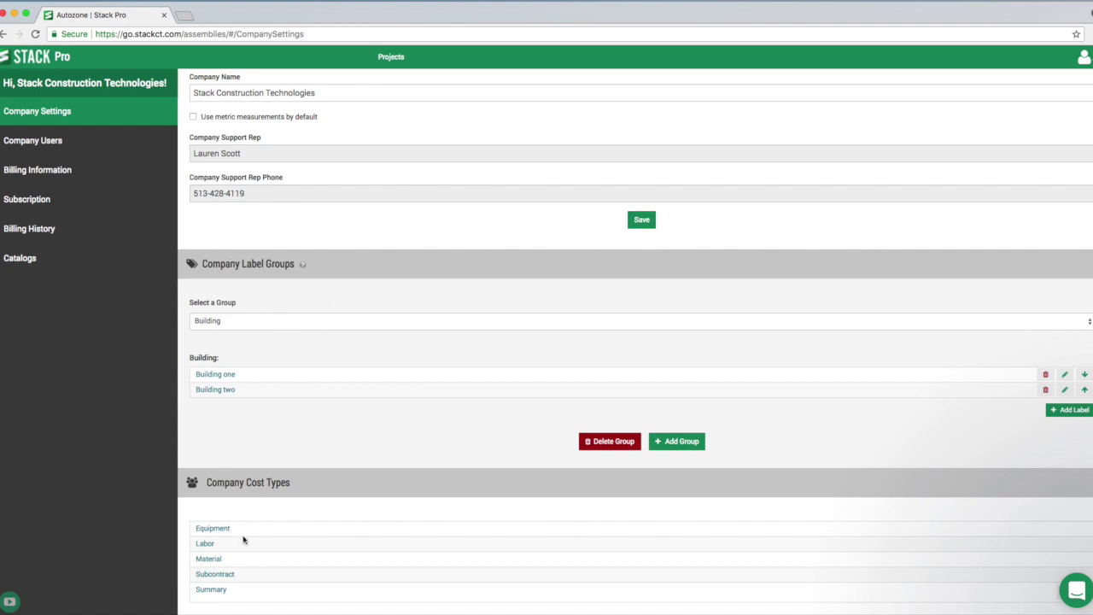
pyautogui.scroll(-2, 256, 531)
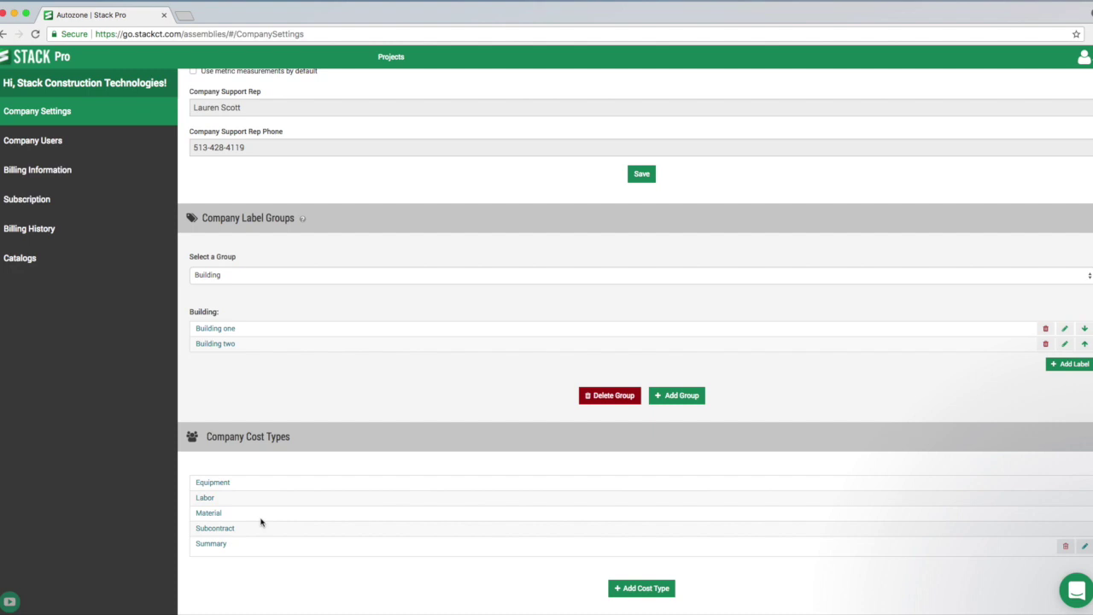
pyautogui.scroll(4, 281, 469)
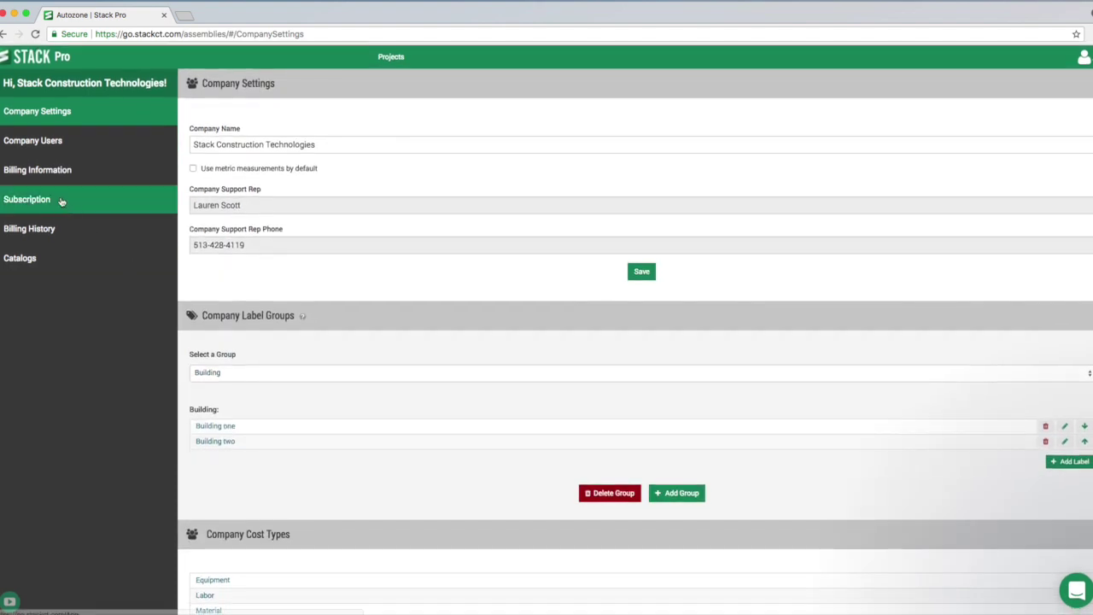